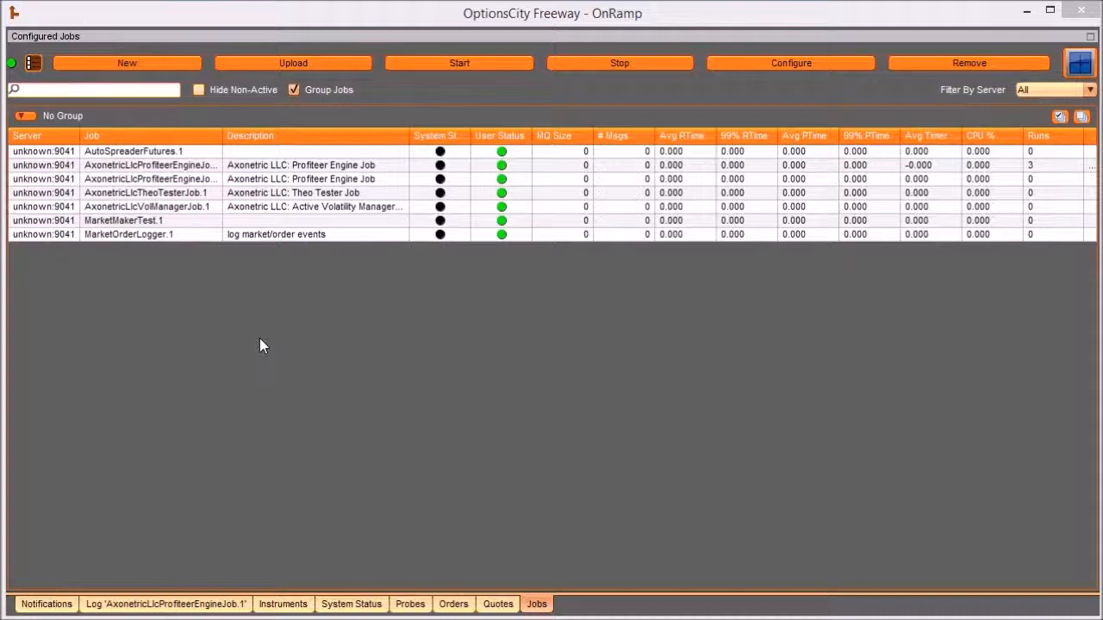
- Create a new job of the installed type AxonetricLlcProfiteerEngineJob, keeping the option to configure the instance after creation
left_click(147, 65)
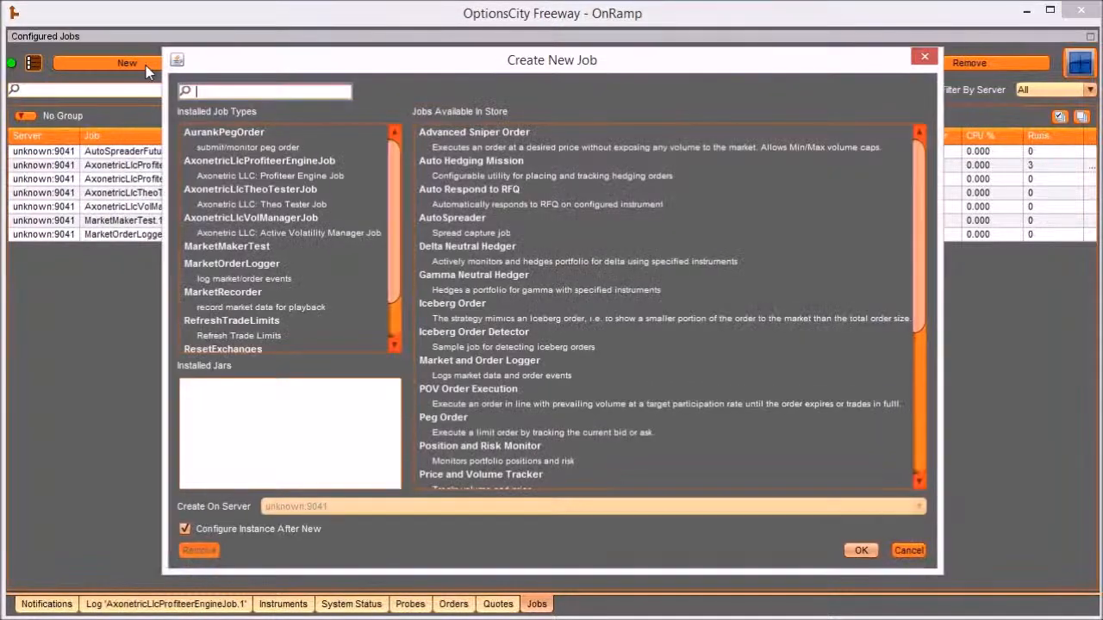
left_click(264, 160)
left_click(860, 550)
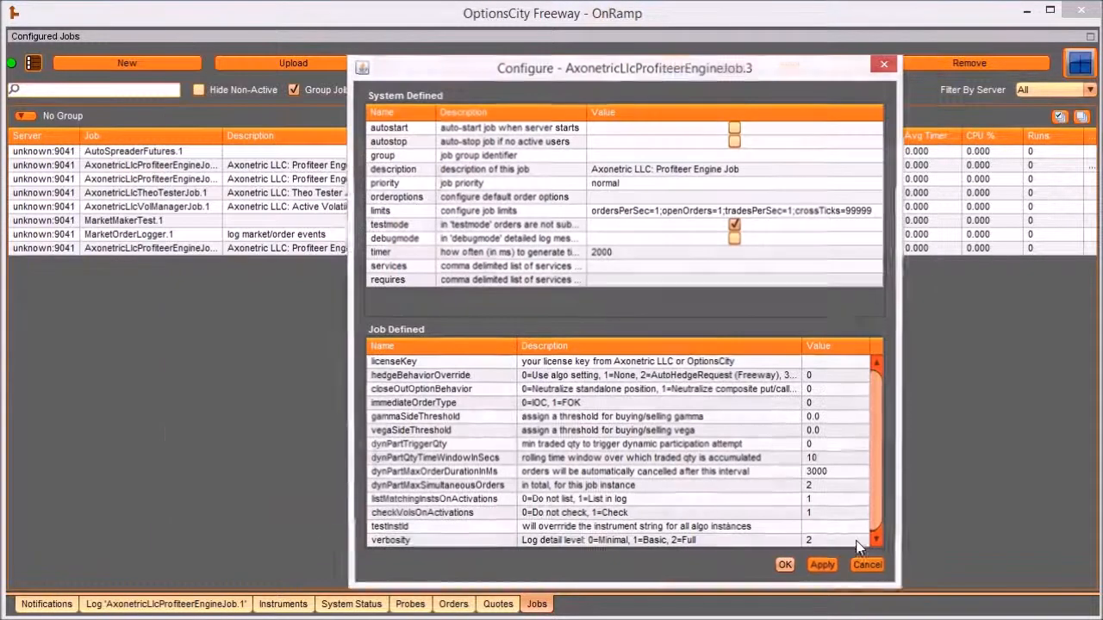
- Open the configuration of the newly created Profiteer Engine job, inspect its licenseKey value field, and close the configuration
left_click(283, 249)
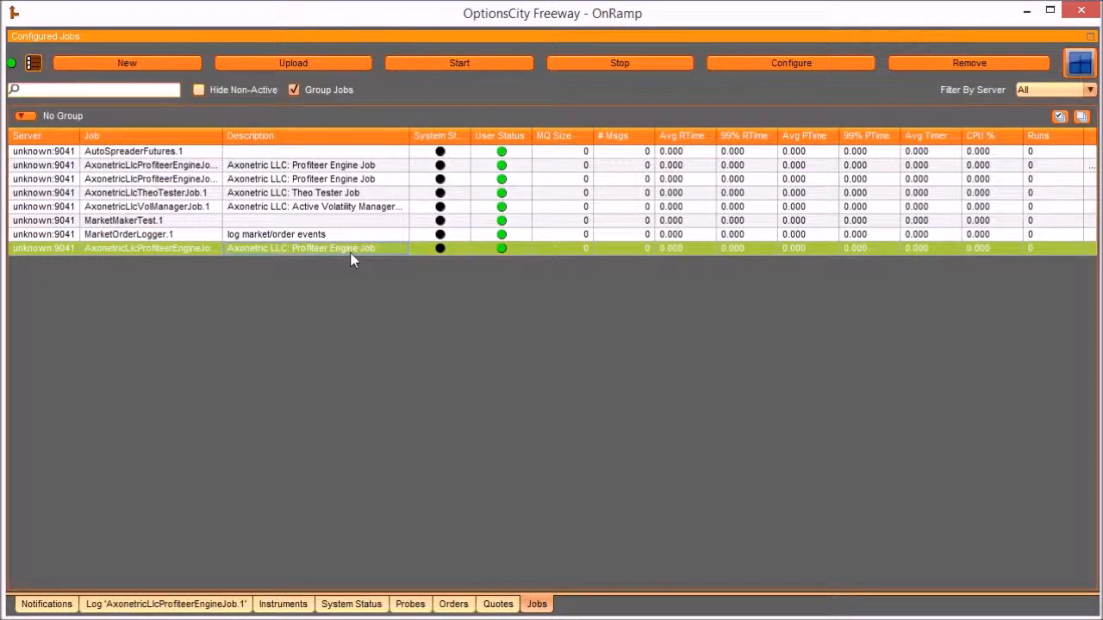
left_click(791, 63)
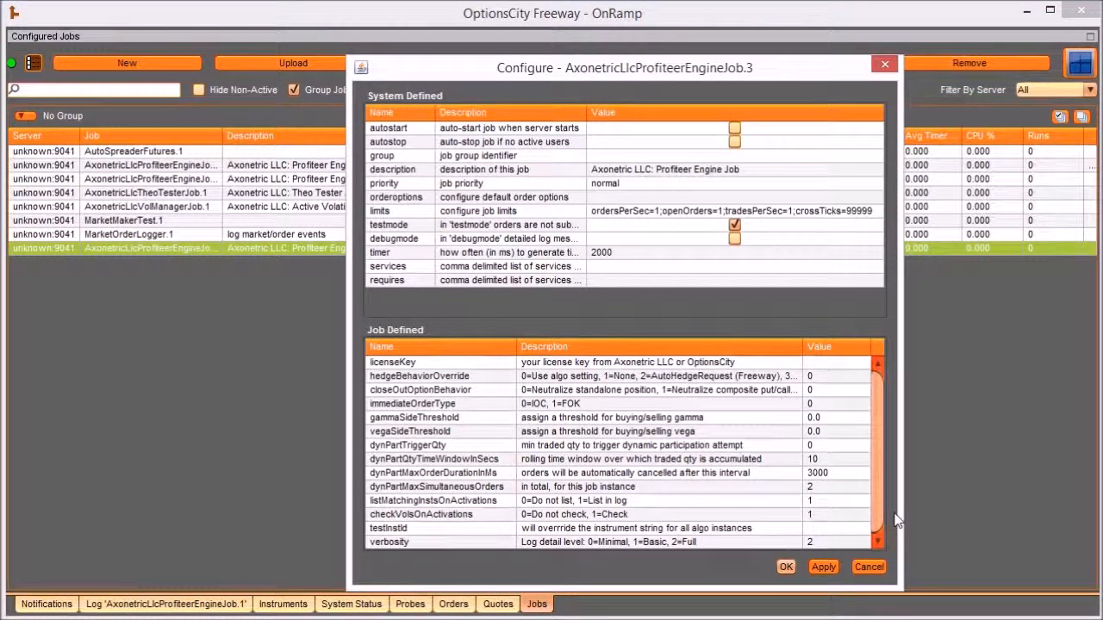
left_click(828, 367)
double_click(829, 366)
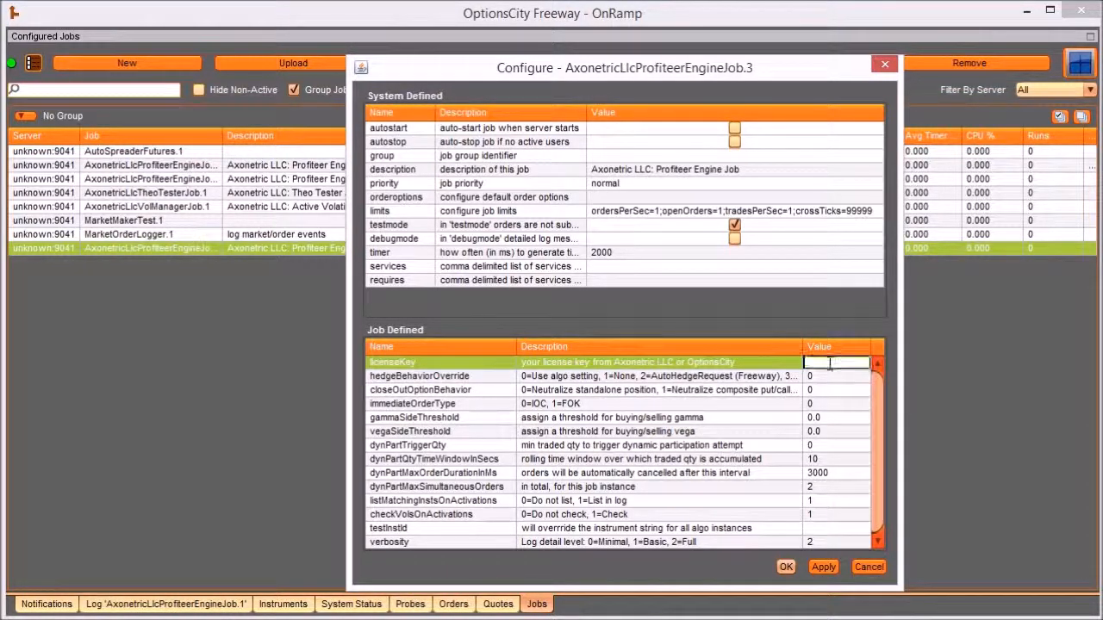
left_click(774, 363)
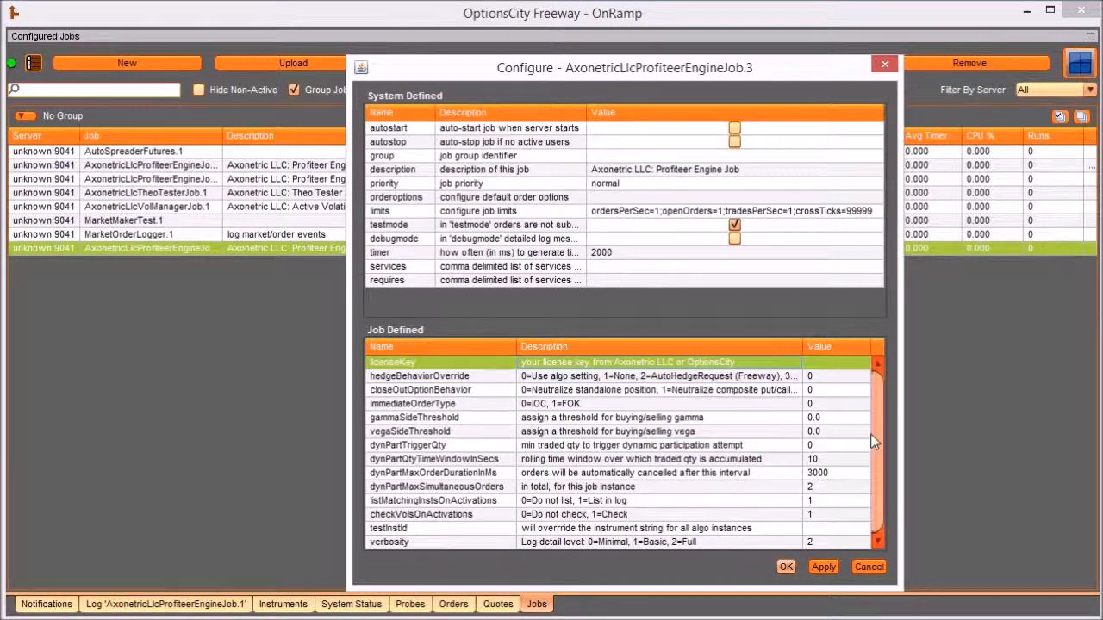
left_click(785, 566)
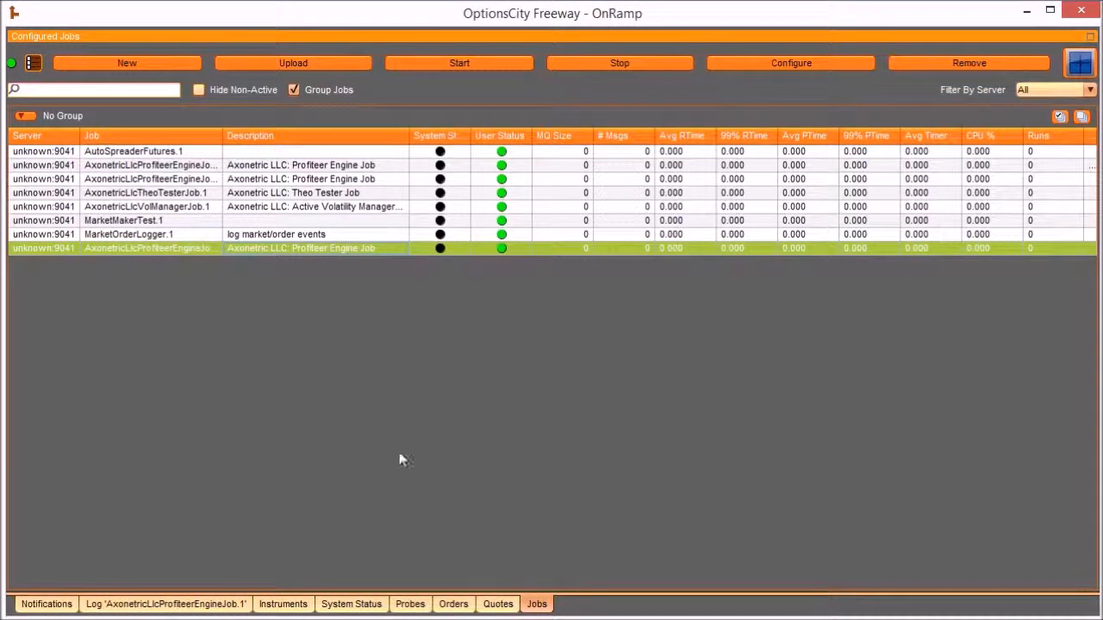
- Start the first Profiteer Engine job and check the version and license validation messages in its log
left_click(332, 167)
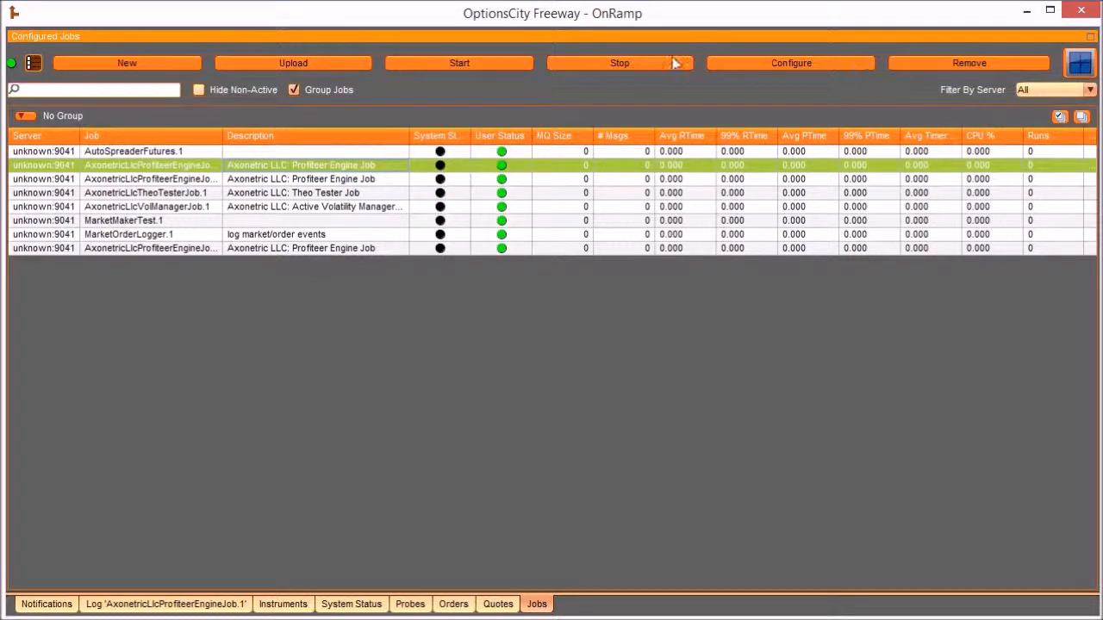
left_click(475, 62)
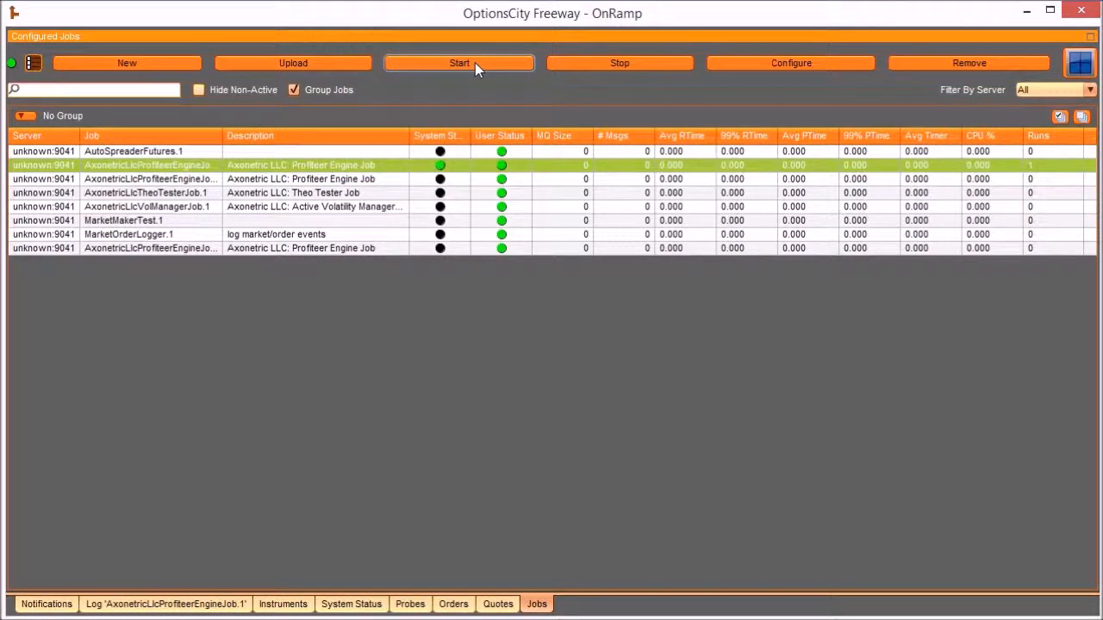
left_click(175, 605)
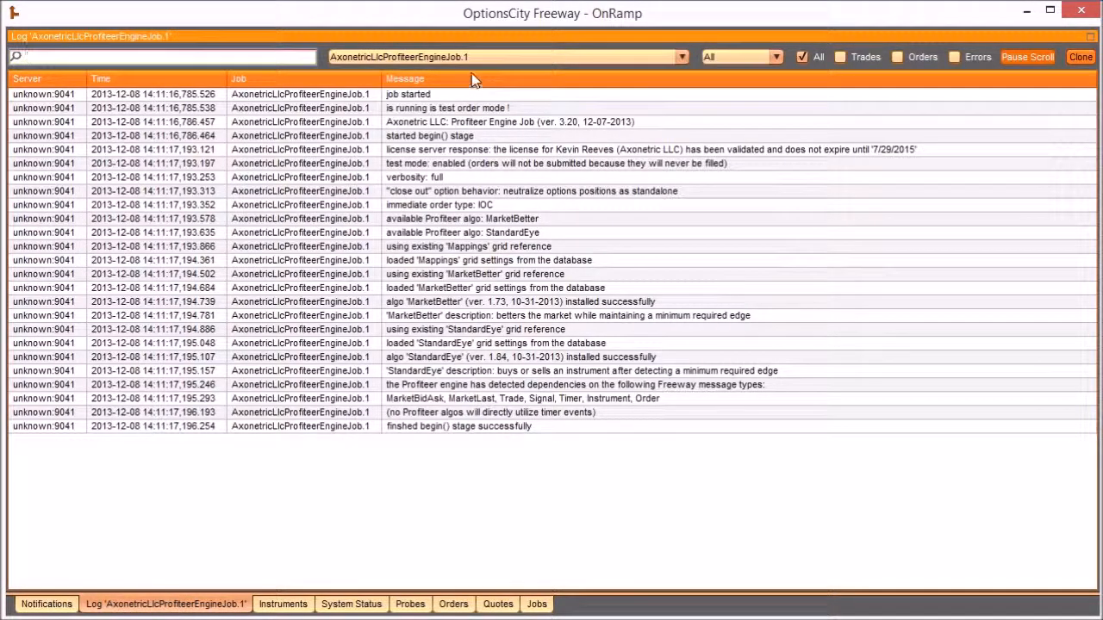
left_click(455, 123)
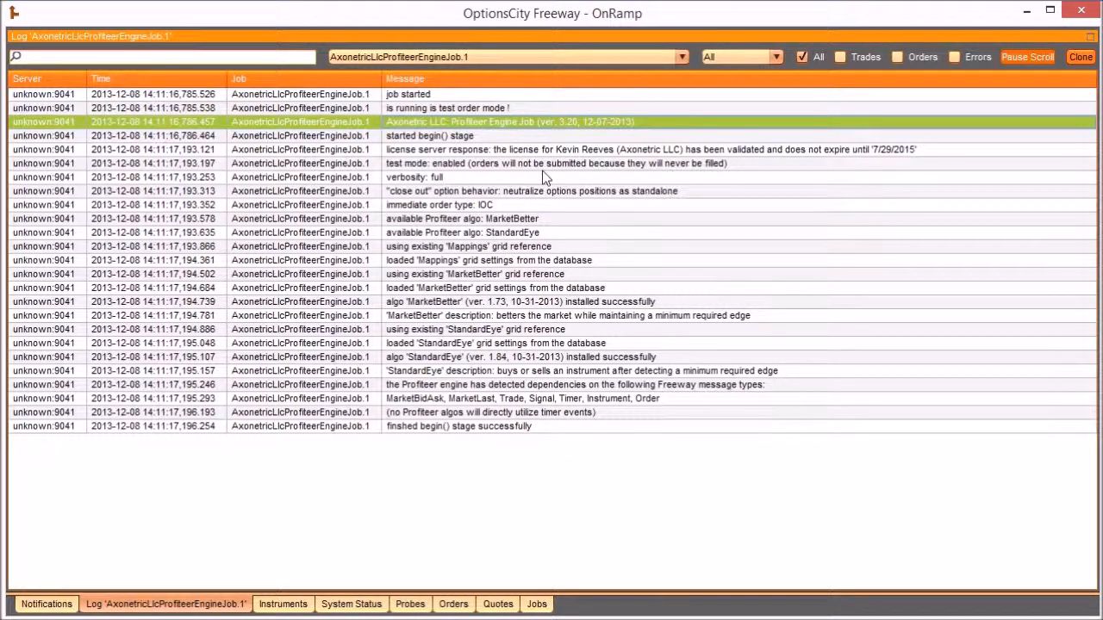
left_click(551, 150)
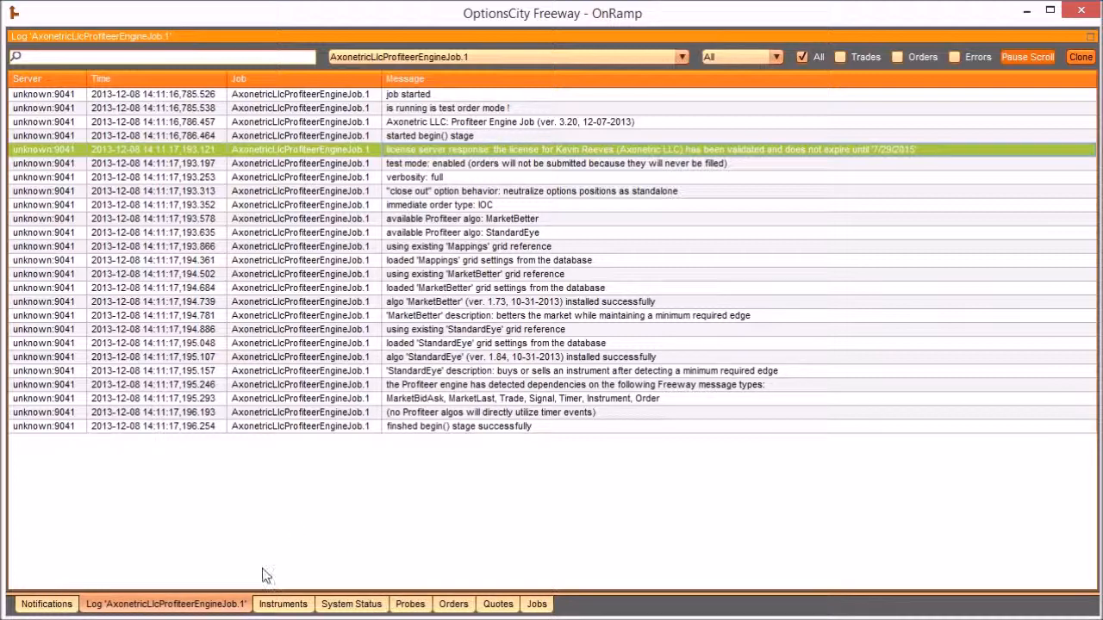
- From the configured jobs view, create a new dashboard from the template file ProfiteerEnginev301.dashboard
left_click(537, 604)
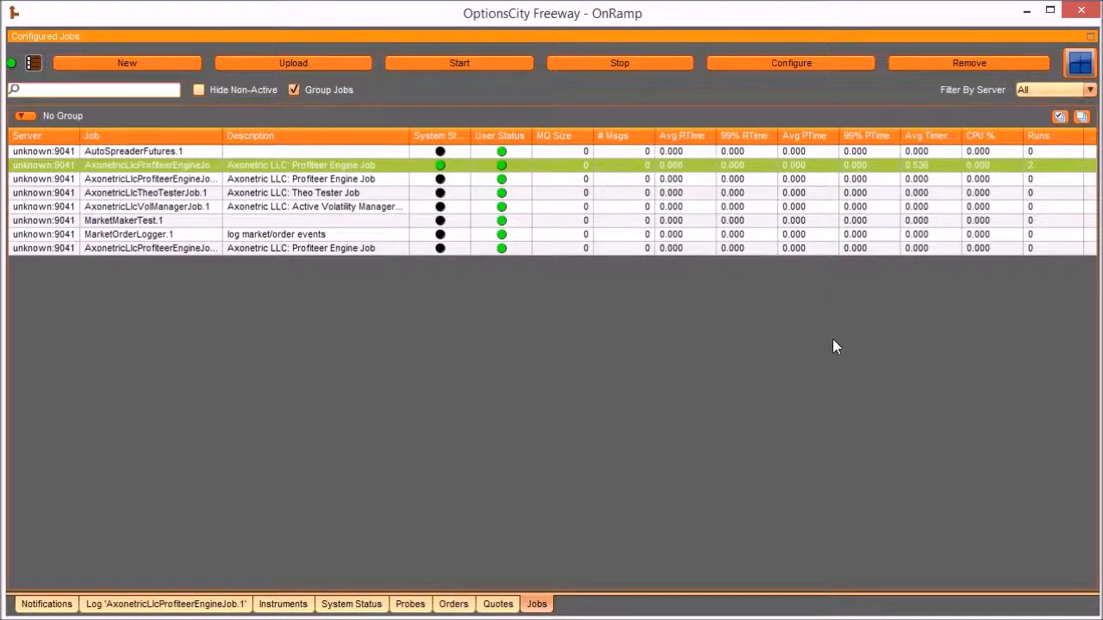
left_click(1080, 69)
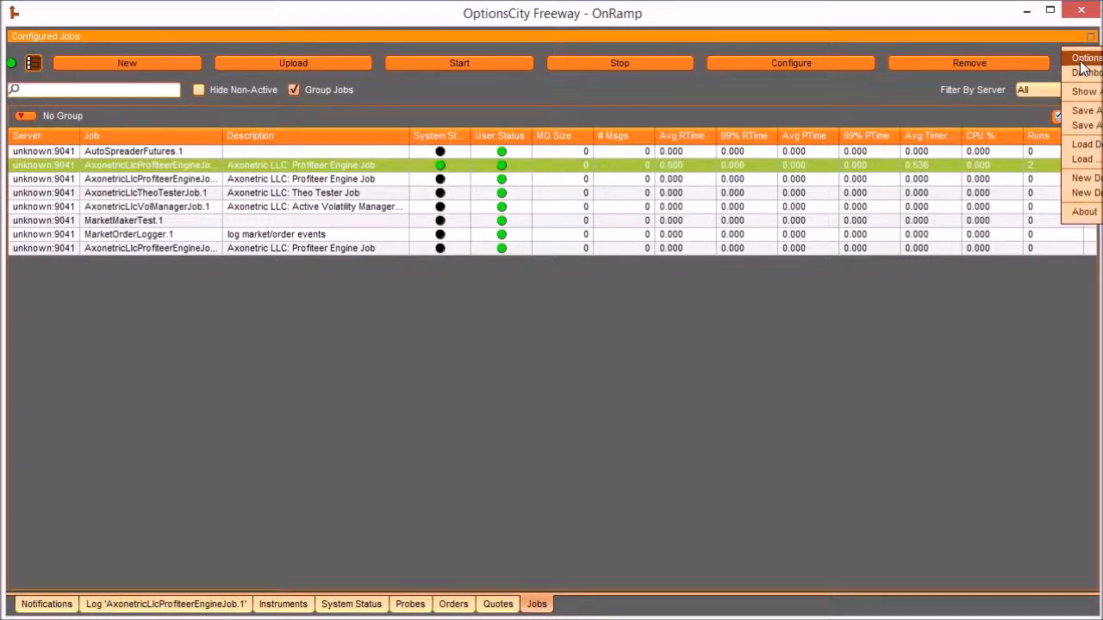
left_click(1088, 193)
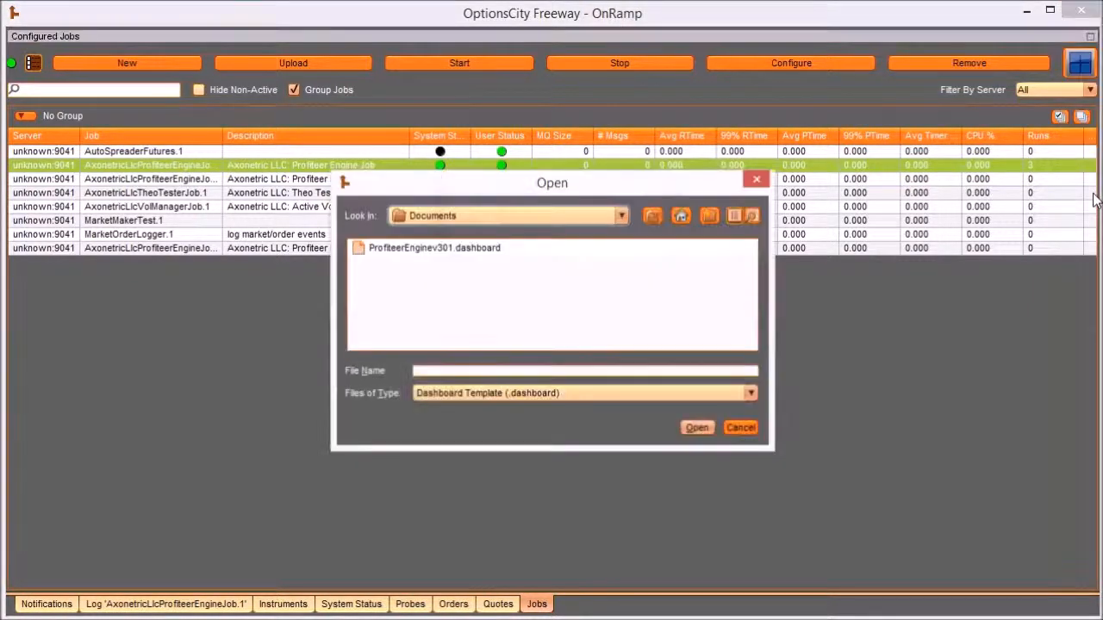
left_click(429, 249)
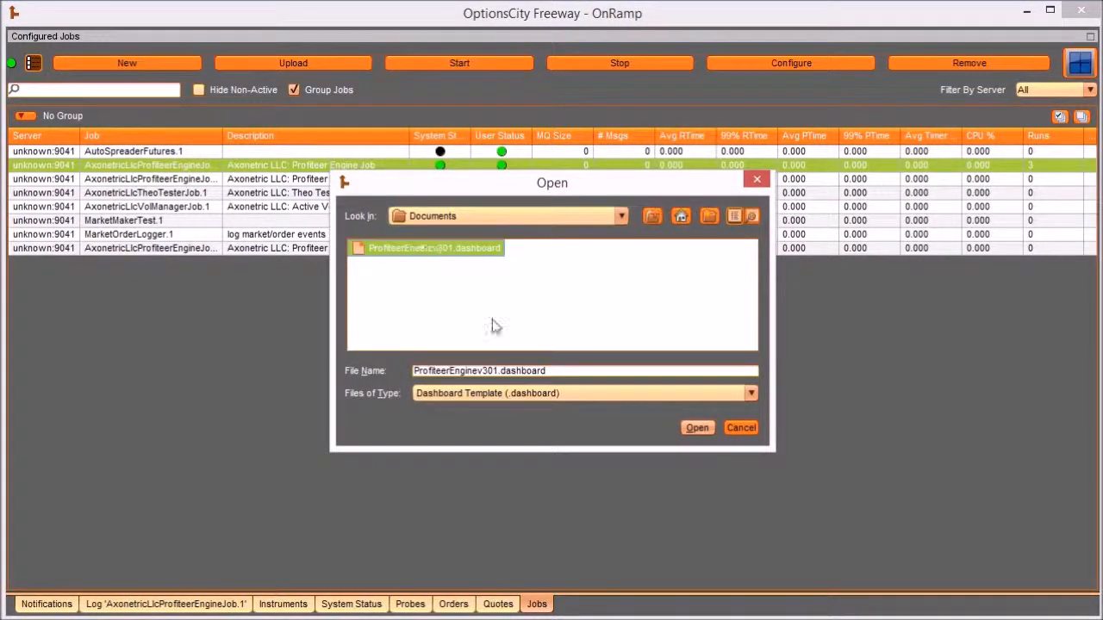
left_click(698, 428)
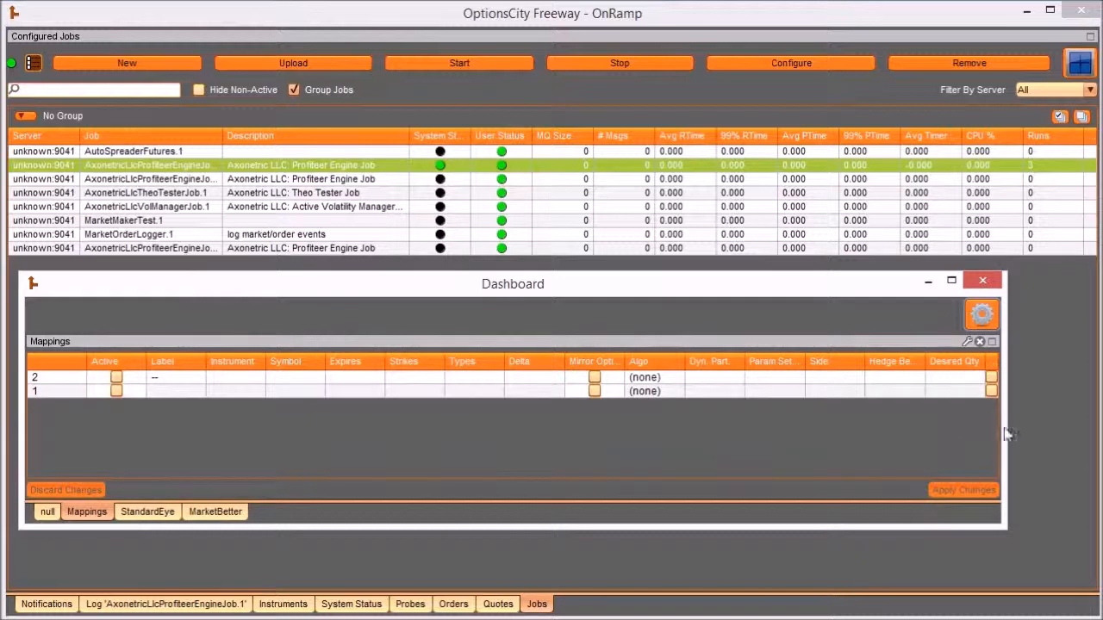
- Widen the dashboard window and sort the Mappings grid by row number in ascending order
left_click_drag(1007, 436, 1088, 435)
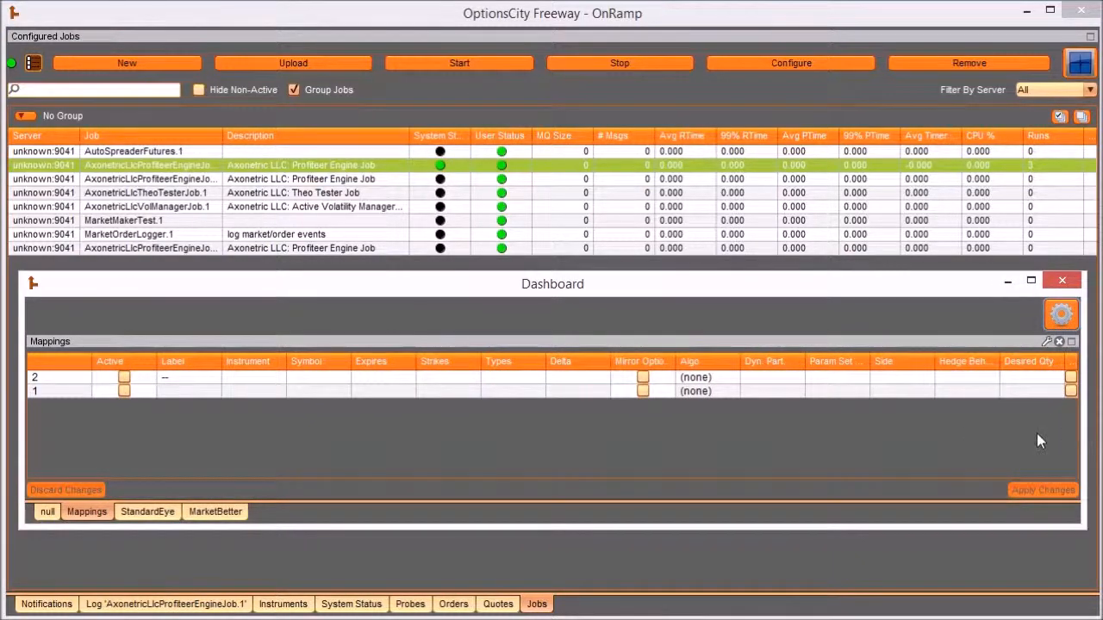
left_click(63, 361)
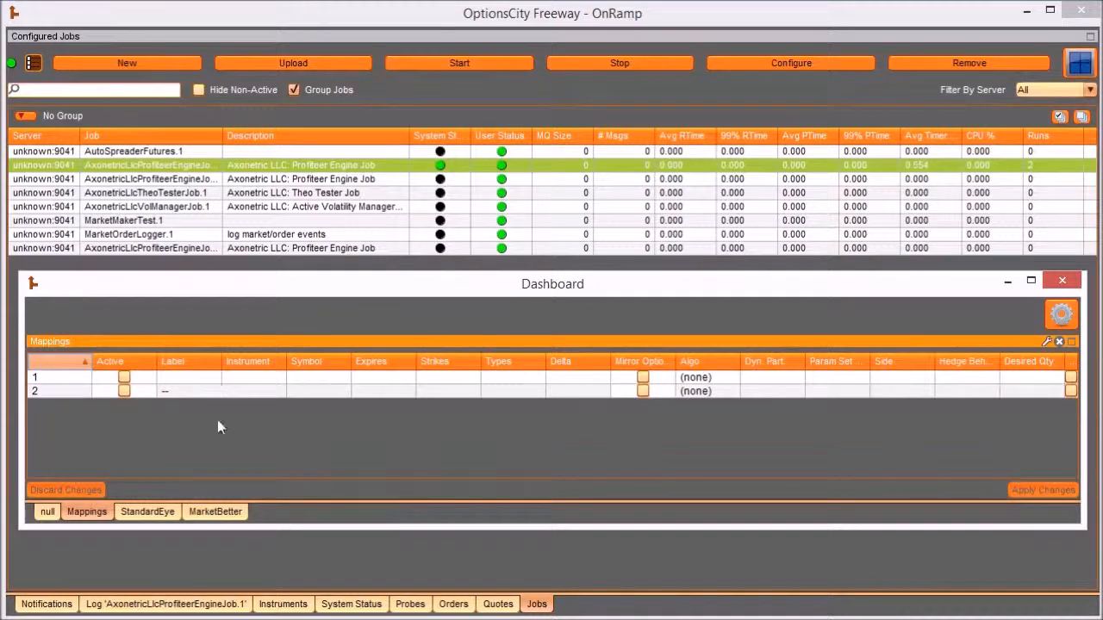
left_click(124, 391)
- Add a new instrument matcher to row 1 of the Mappings grid with symbol OZN and type O
double_click(257, 379)
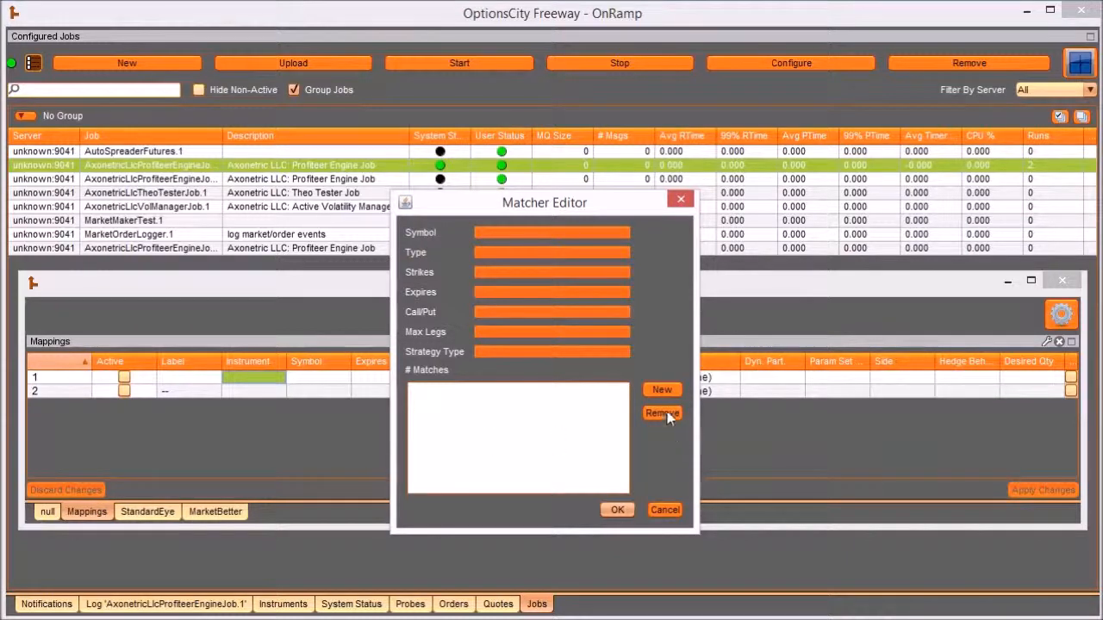
left_click(661, 389)
left_click(505, 233)
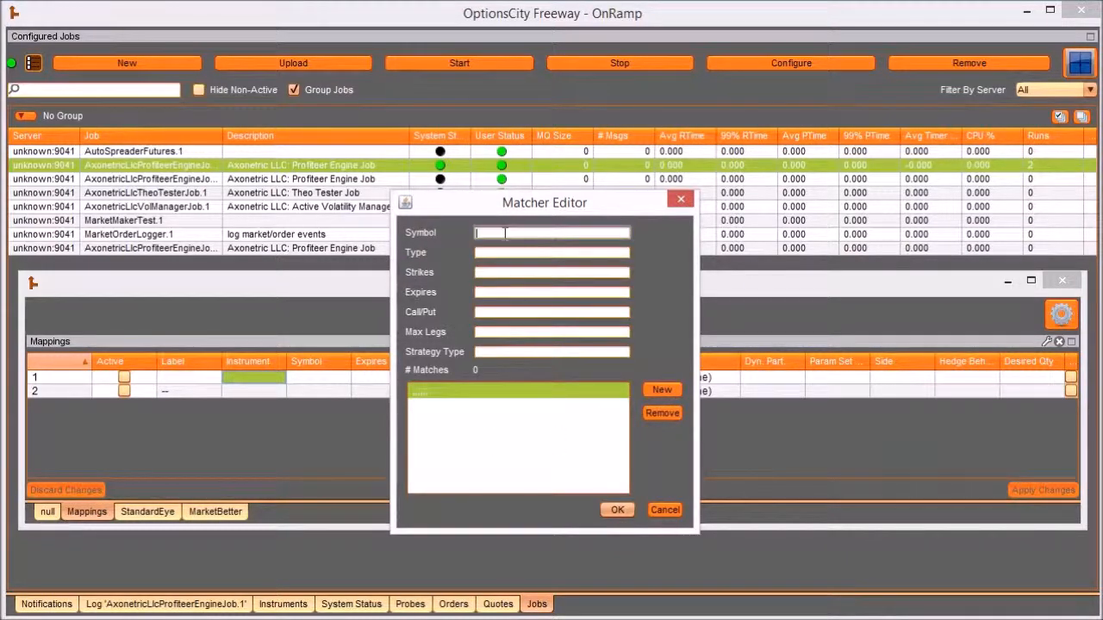
type("OZN")
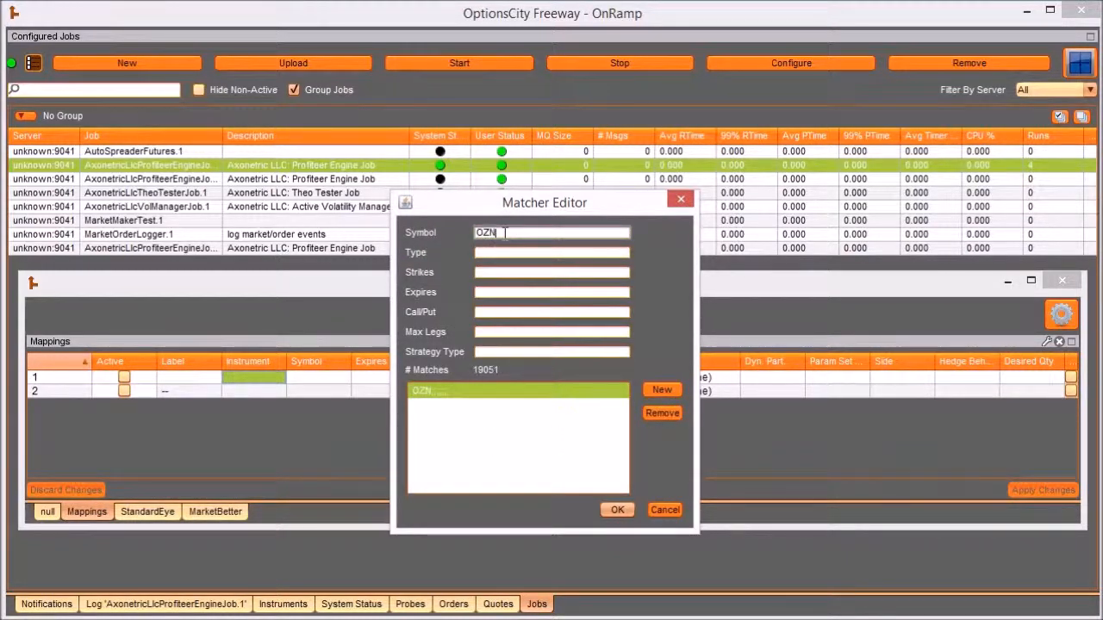
key("Tab")
type("O")
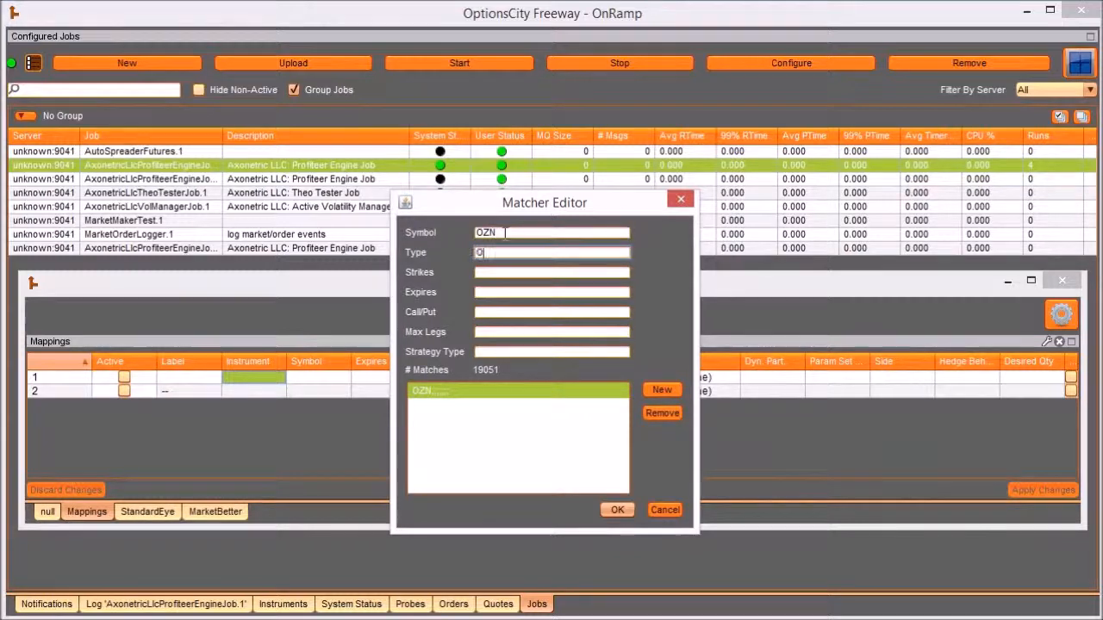
- Set the matcher's expiry to MAR14 and its Call/Put to C, accept it, and apply the Mappings changes
key("Tab")
key("Tab")
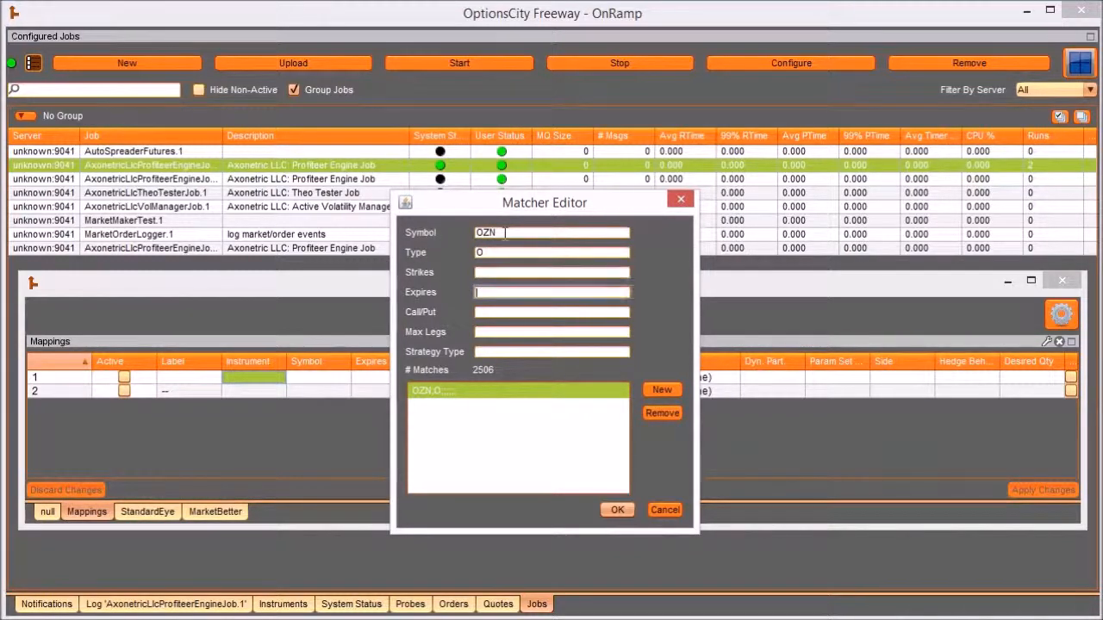
type("MAR14")
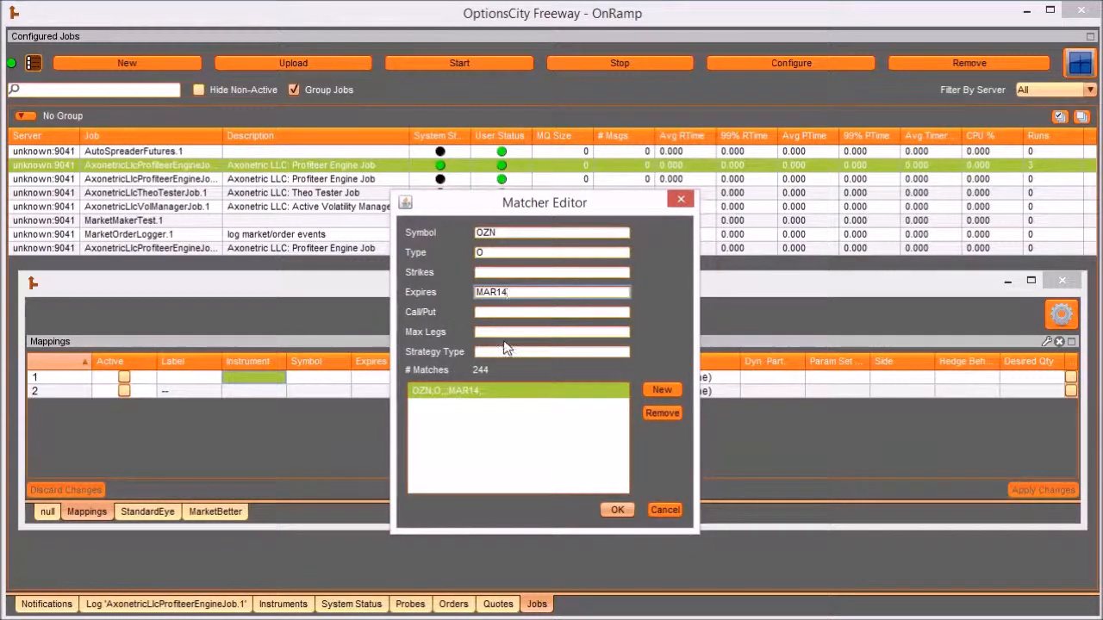
key("Tab")
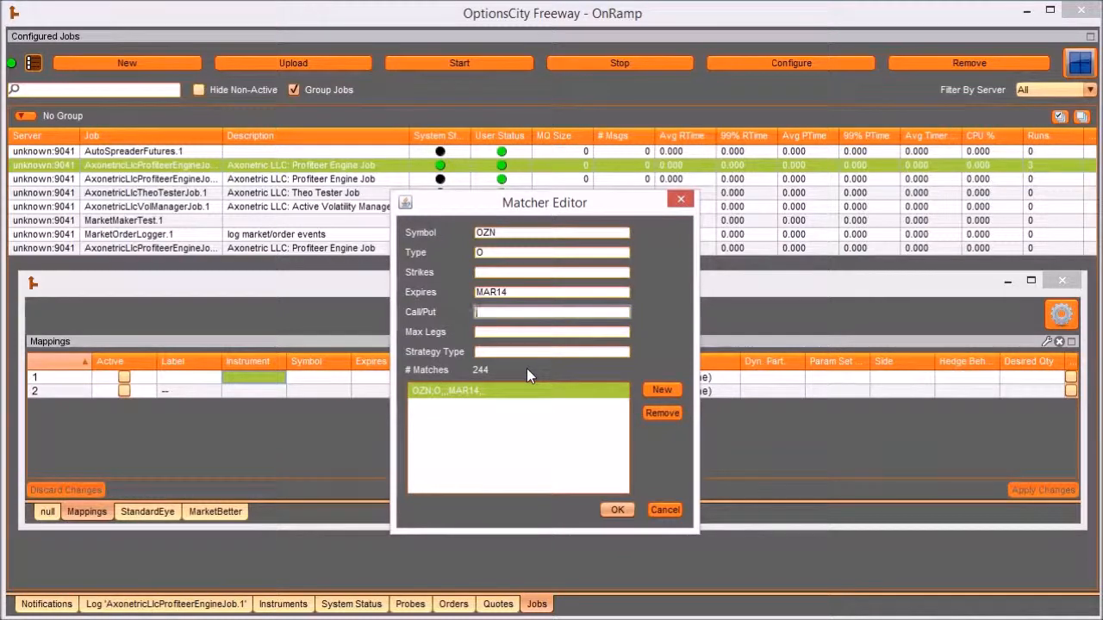
type("C")
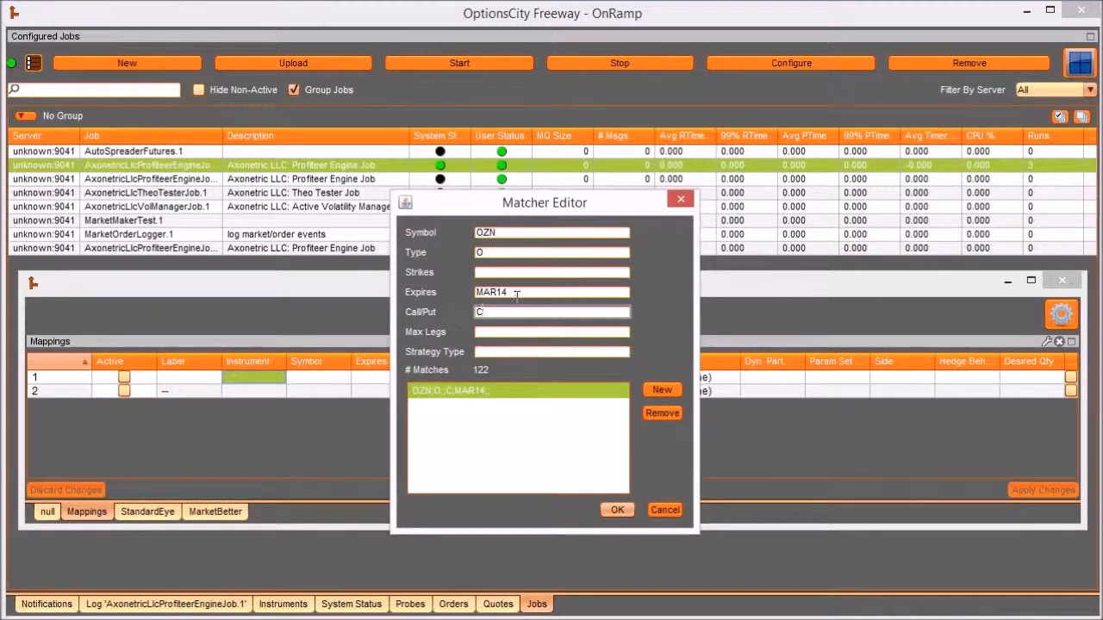
left_click(617, 510)
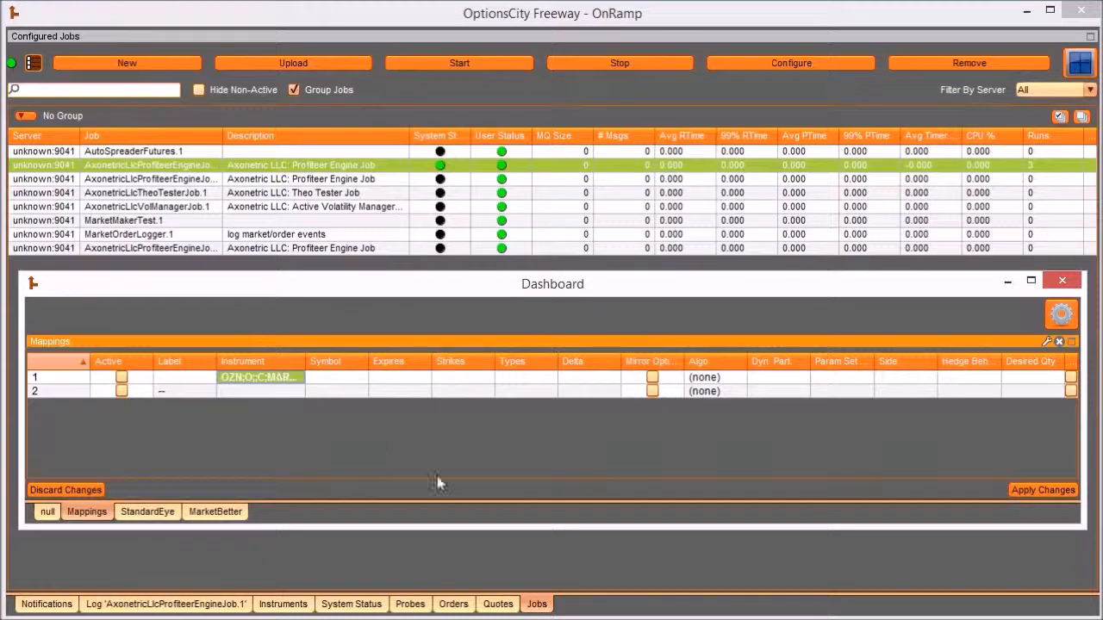
left_click(1028, 488)
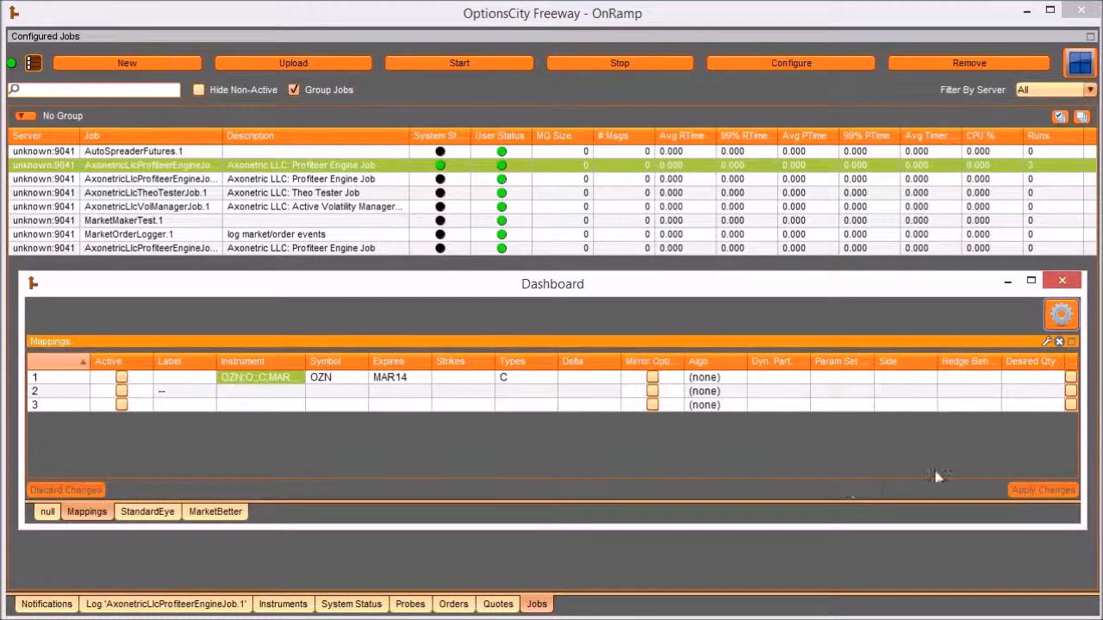
- Review the column names, labels and formats in the Mappings grid's configuration, then close it without changing anything
left_click(1047, 340)
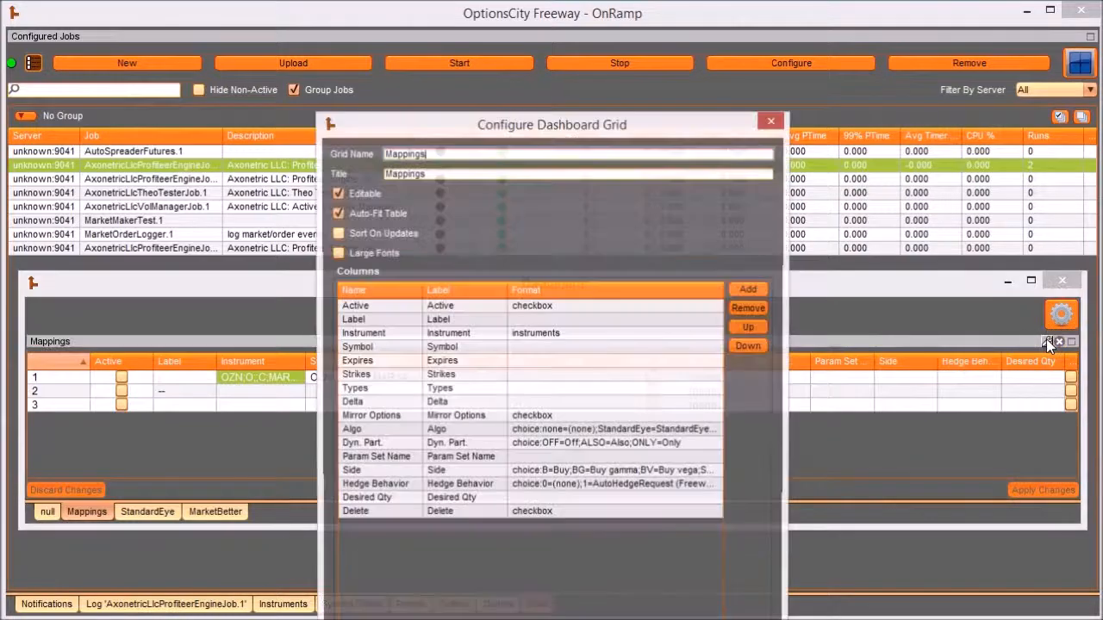
left_click_drag(531, 57, 525, 19)
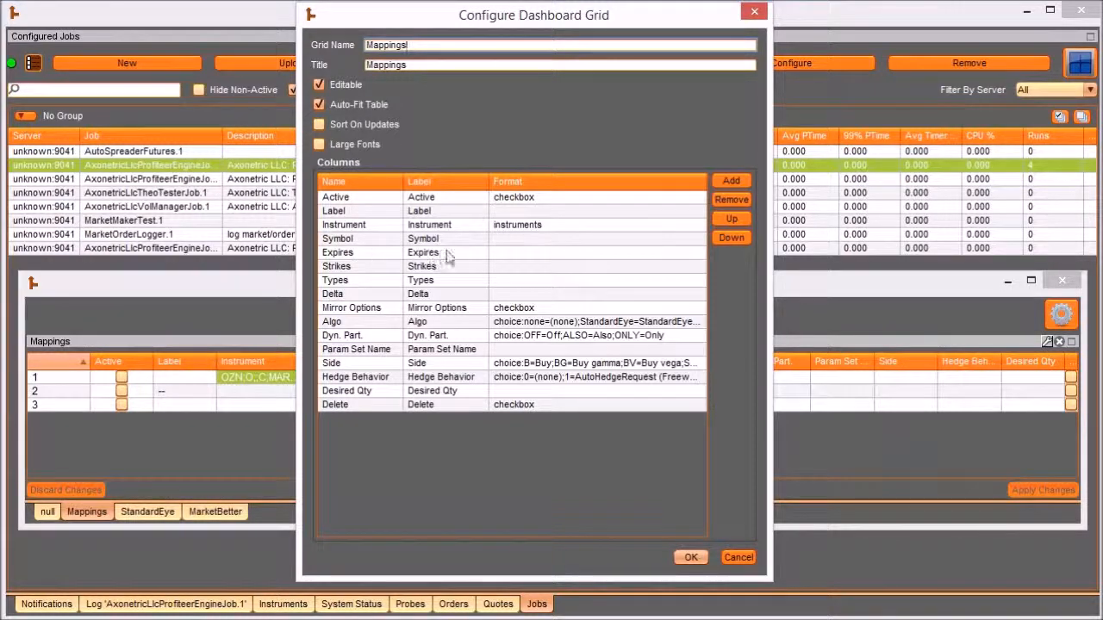
left_click(692, 557)
left_click(68, 361)
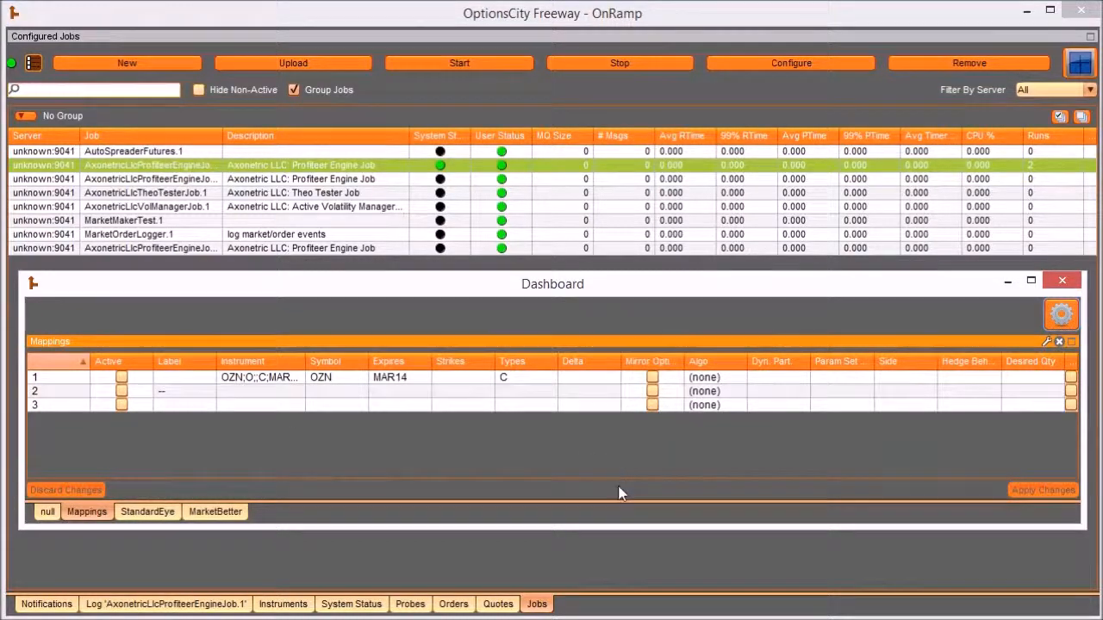
- Set the Delta range of Mappings row 1 to 40-60
left_click(586, 384)
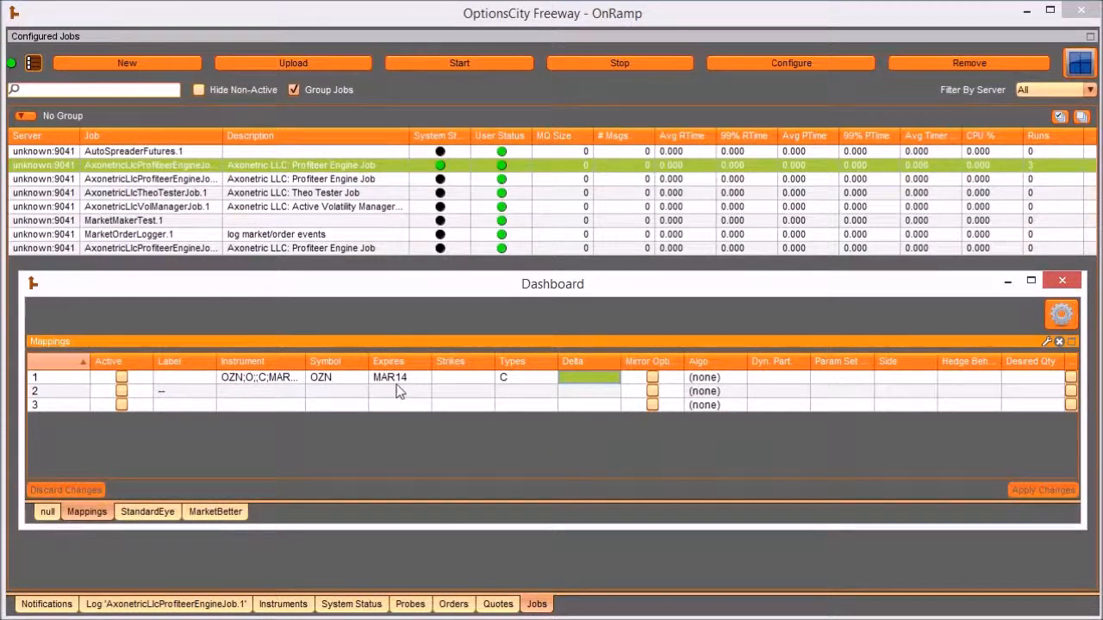
left_click(600, 385)
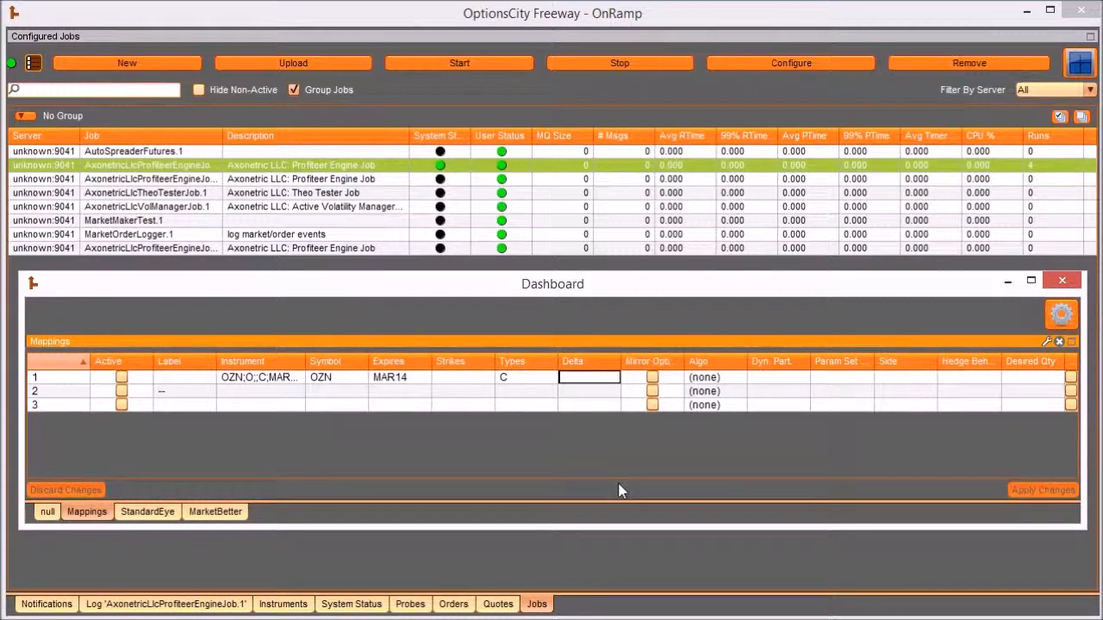
type("40-60")
key("Return")
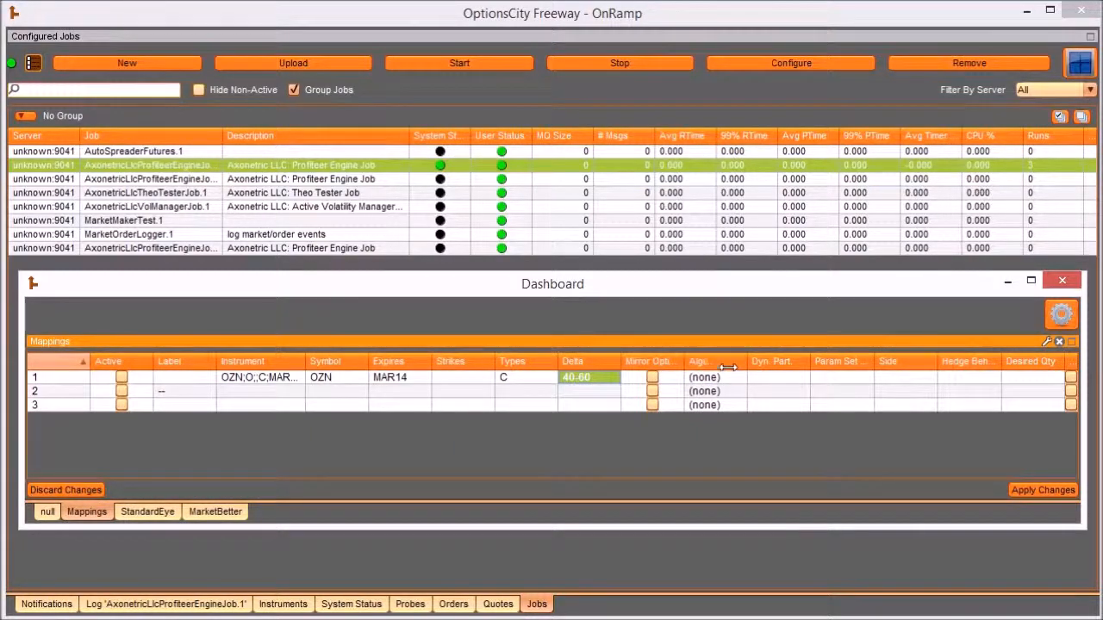
- Widen the Mirror Options column and try enabling Mirror Options for Mappings row 1, switching it back off
left_click_drag(560, 363, 536, 363)
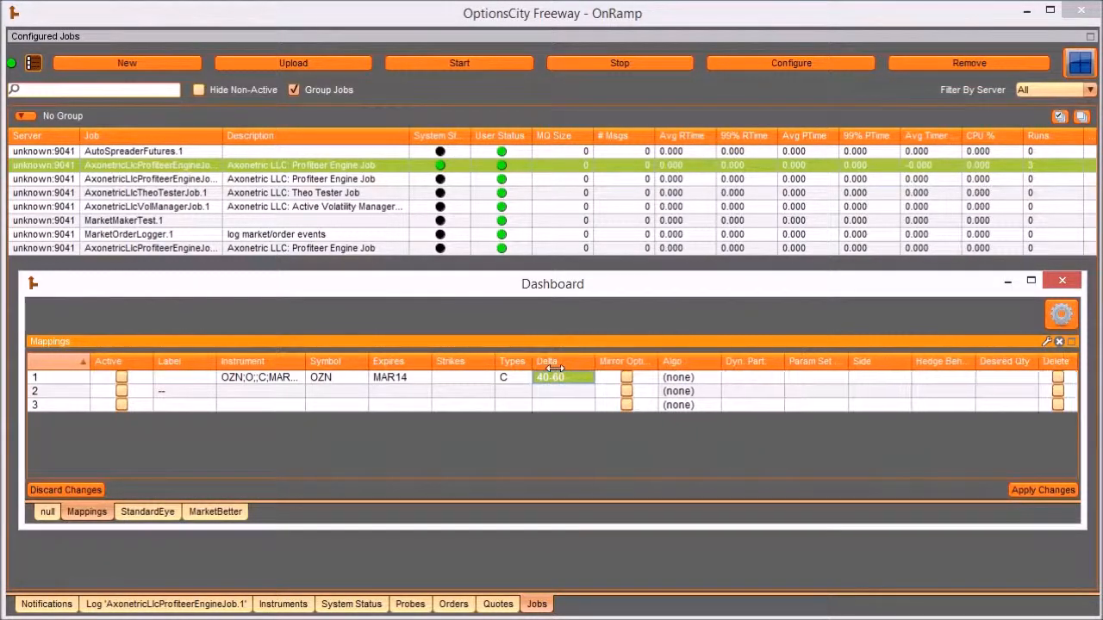
left_click_drag(663, 362, 689, 363)
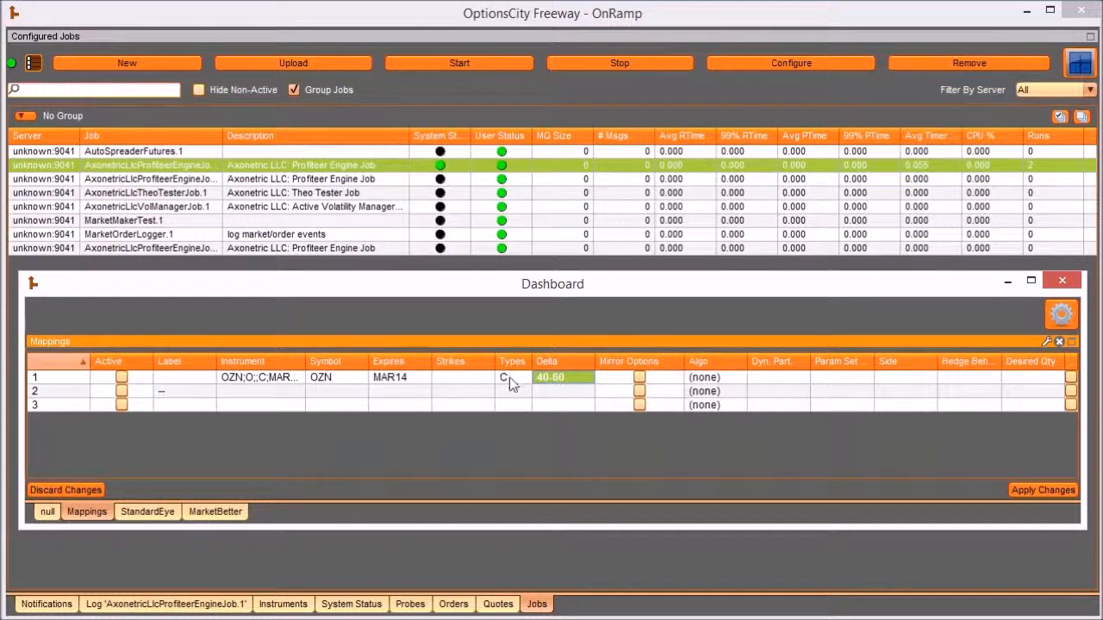
left_click(638, 377)
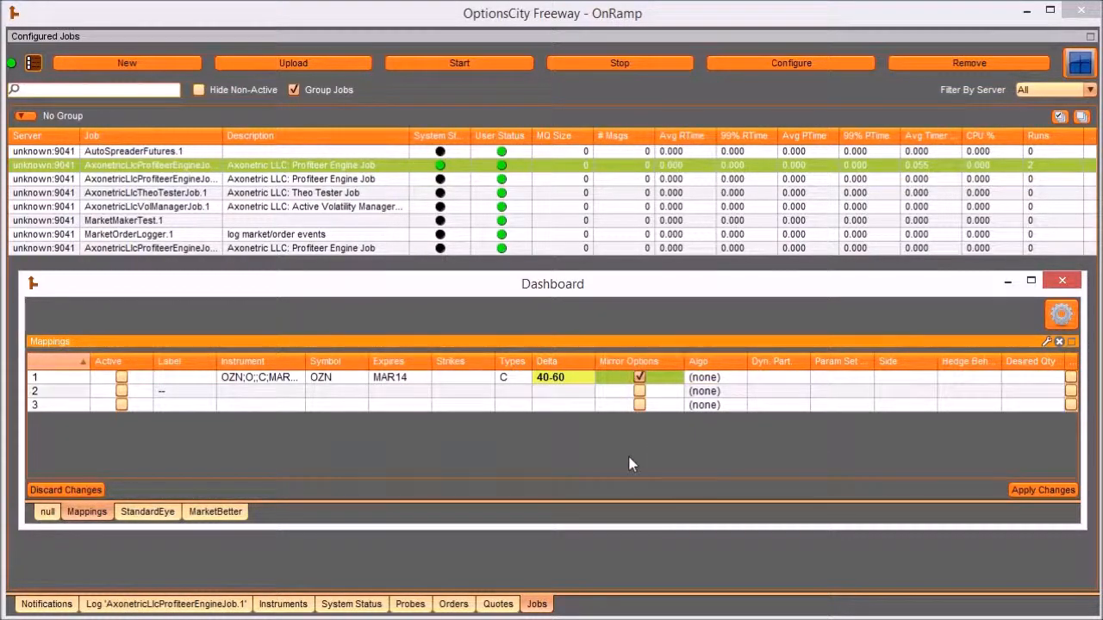
left_click(638, 377)
- Sort the Mappings grid by Algo, narrow the Label column and widen the Algo column
left_click(731, 378)
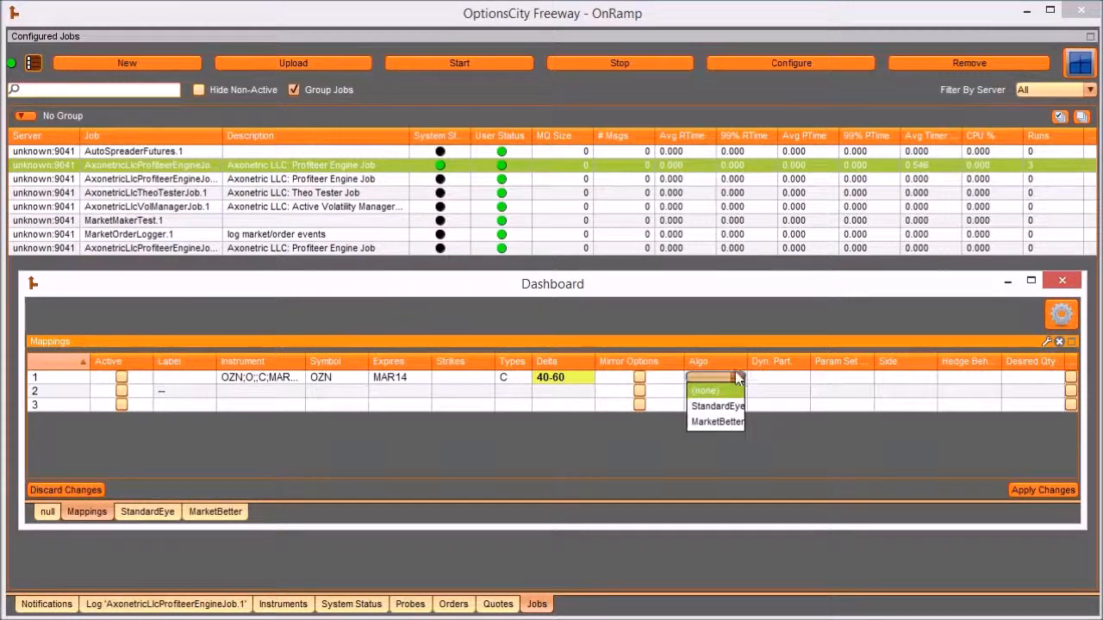
left_click(740, 392)
left_click(729, 361)
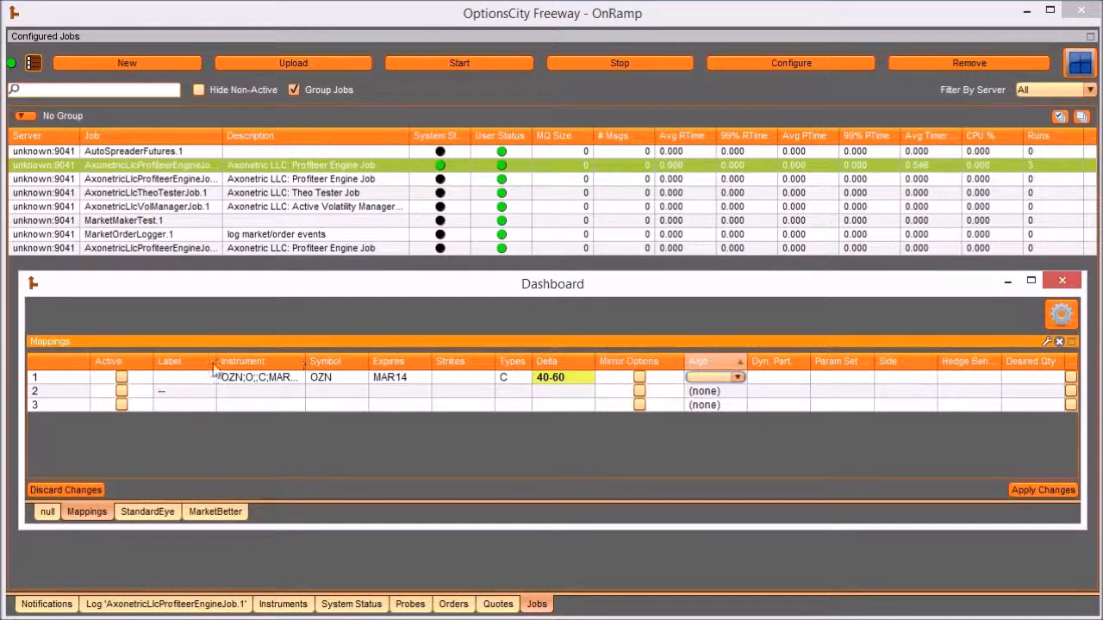
left_click_drag(217, 361, 176, 361)
left_click_drag(707, 361, 746, 361)
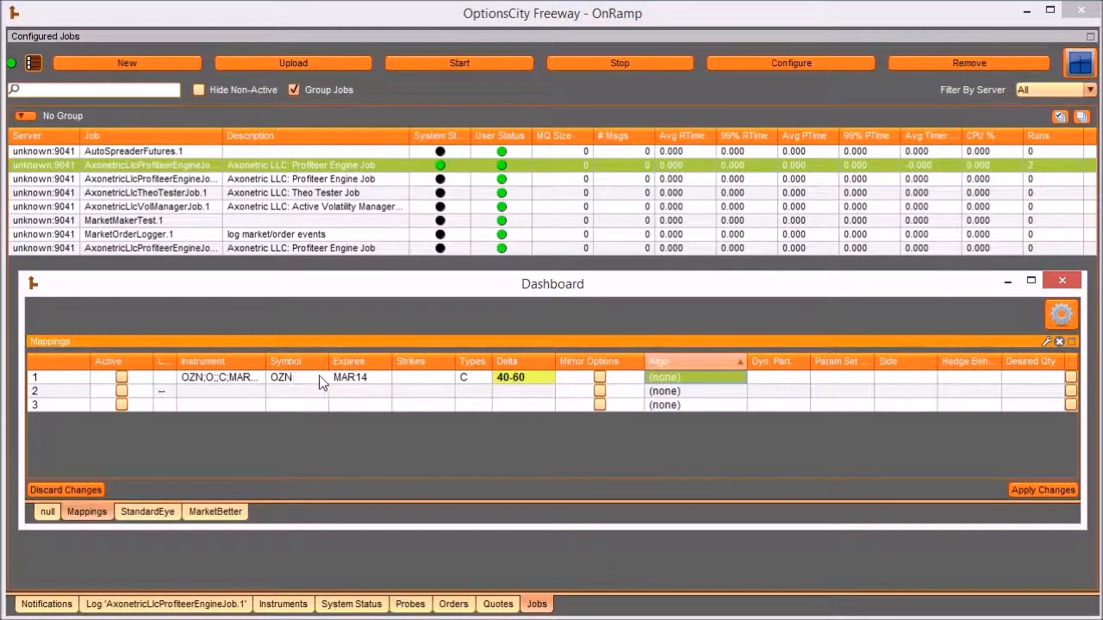
- Set the Algo of Mappings row 1 to StandardEye
left_click(725, 380)
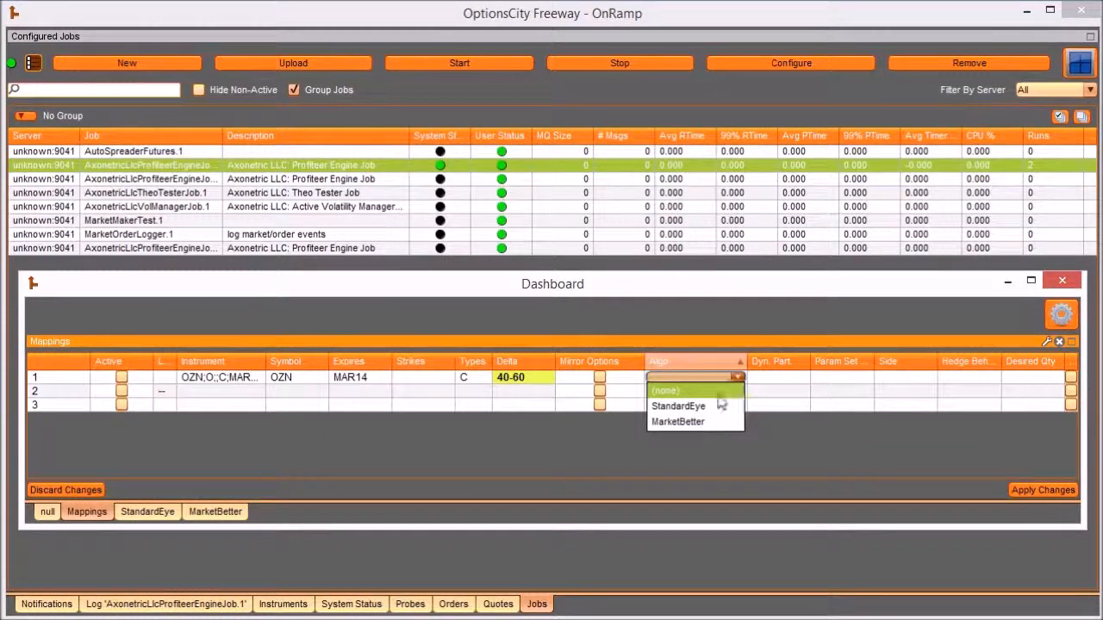
left_click(714, 422)
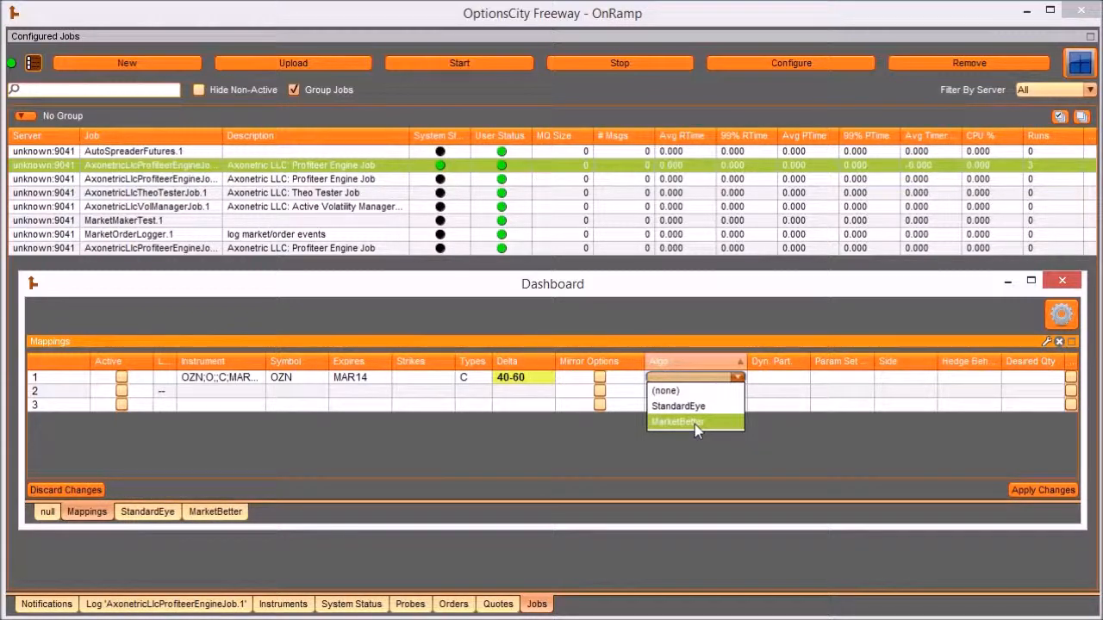
left_click(692, 406)
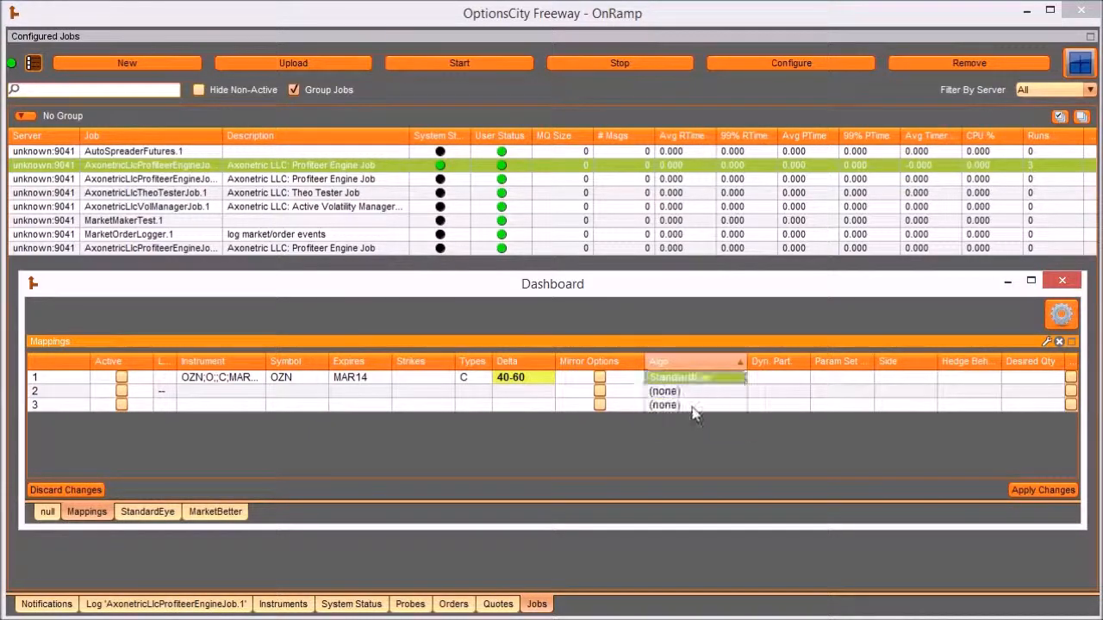
left_click(739, 377)
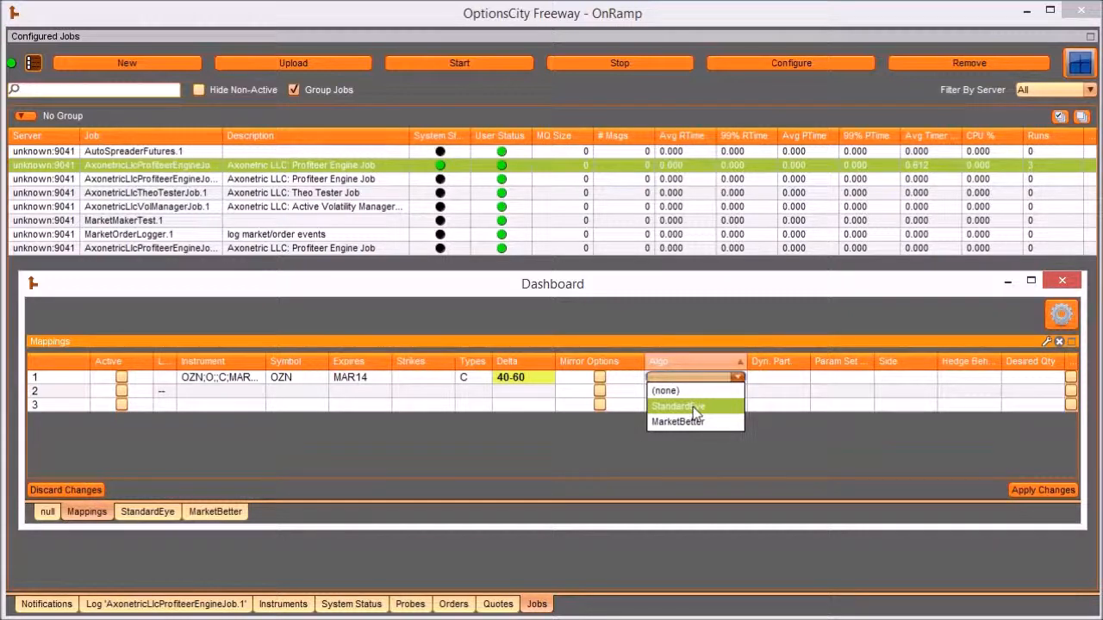
left_click(693, 407)
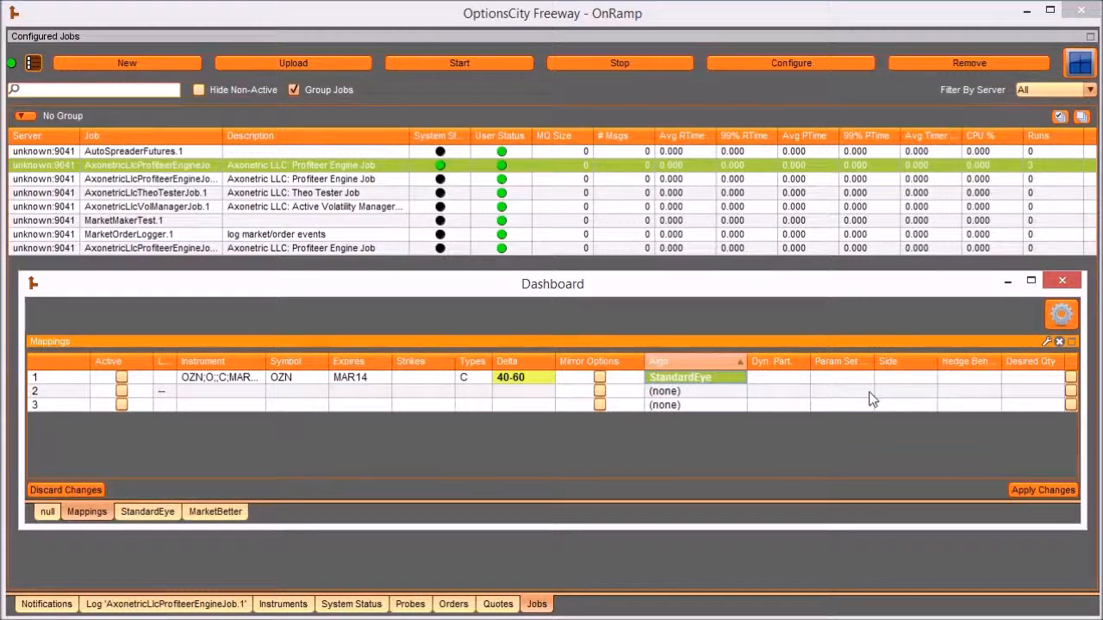
left_click(708, 379)
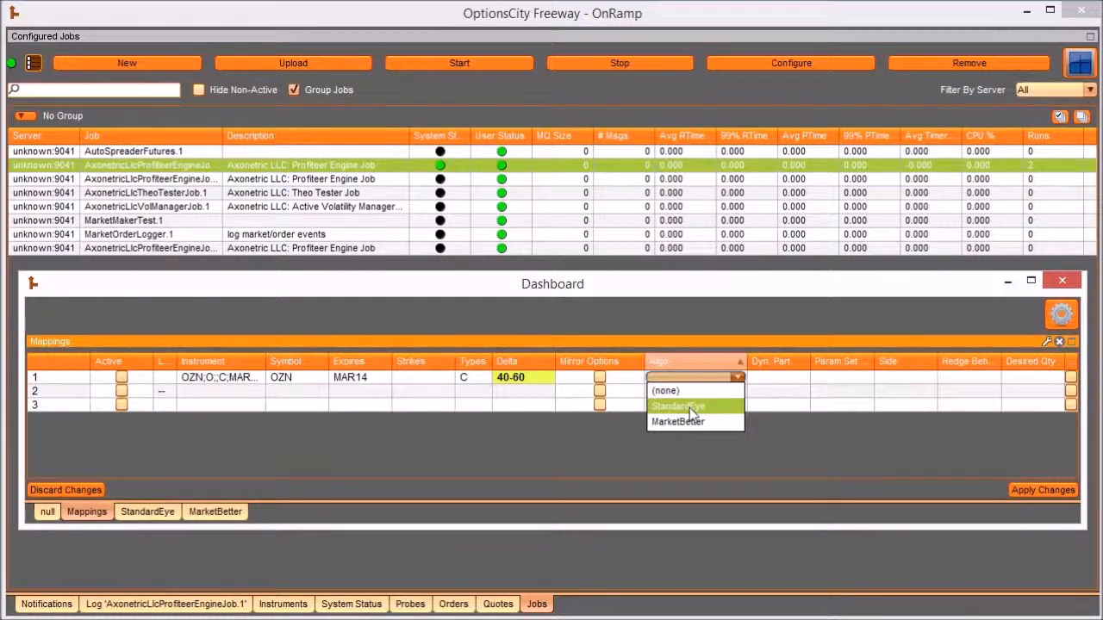
left_click(690, 408)
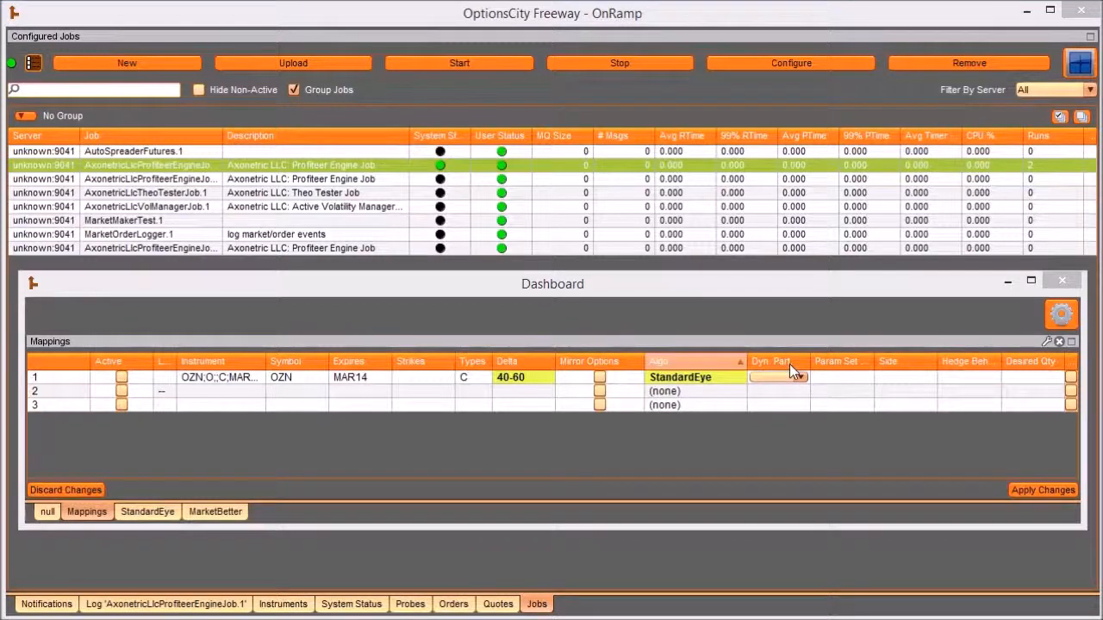
- Try Off and Also as the Dyn. Part. value of Mappings row 1, and settle on Only
left_click(802, 378)
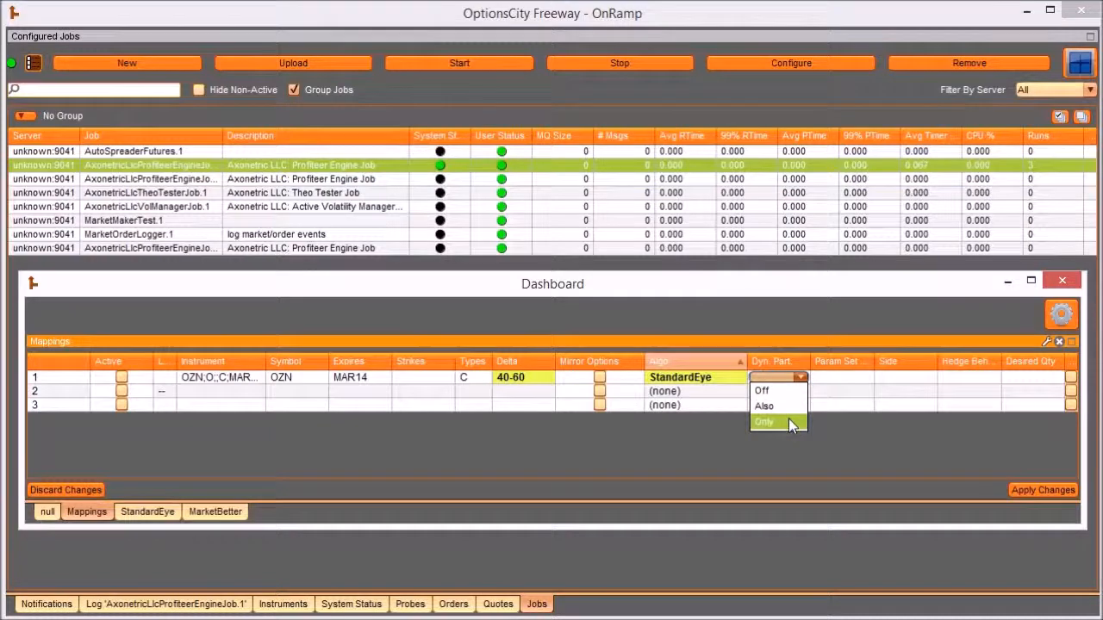
left_click(787, 391)
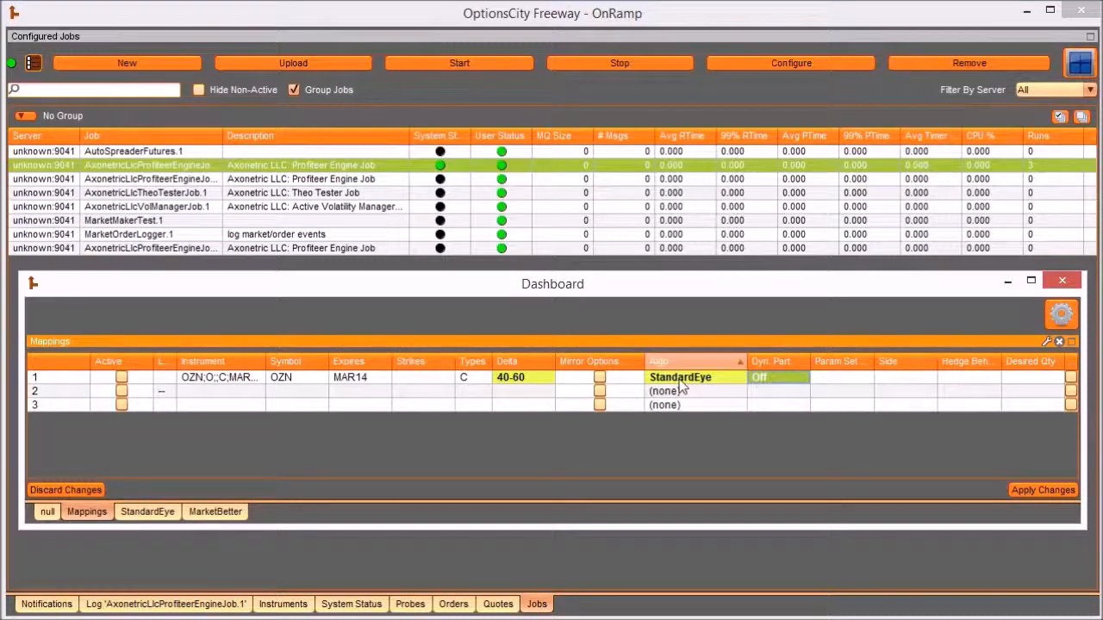
left_click(780, 378)
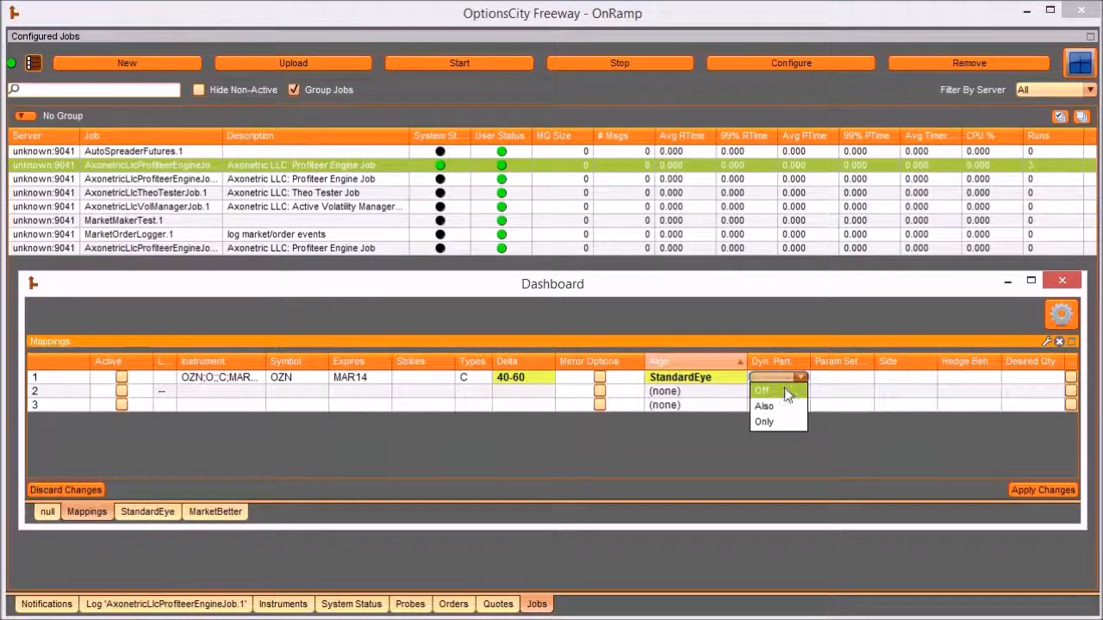
left_click(780, 405)
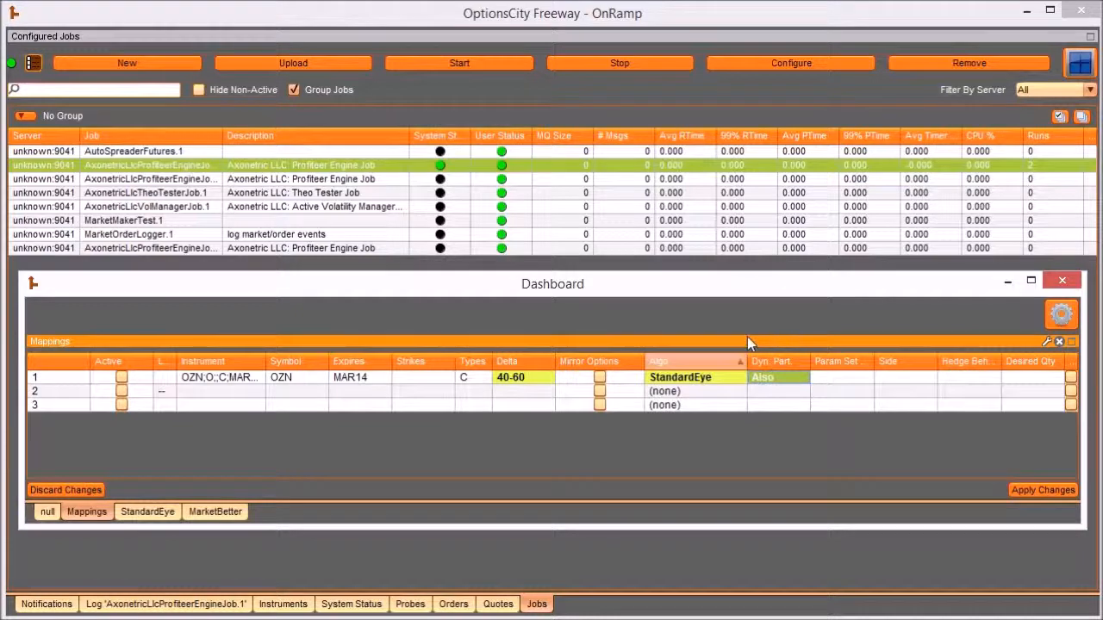
left_click(787, 376)
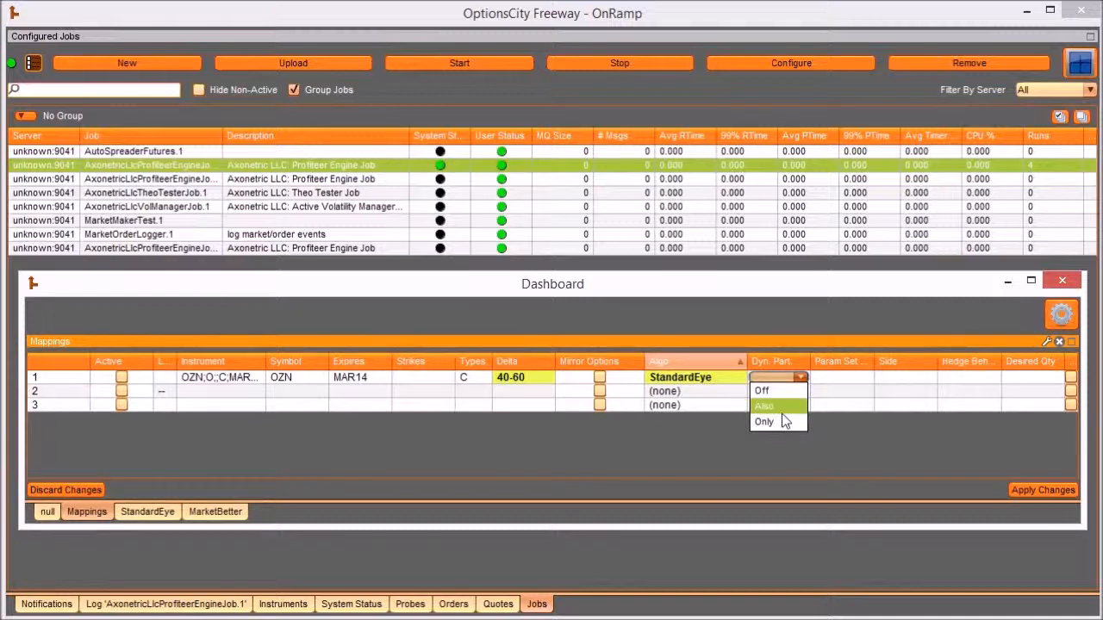
left_click(781, 419)
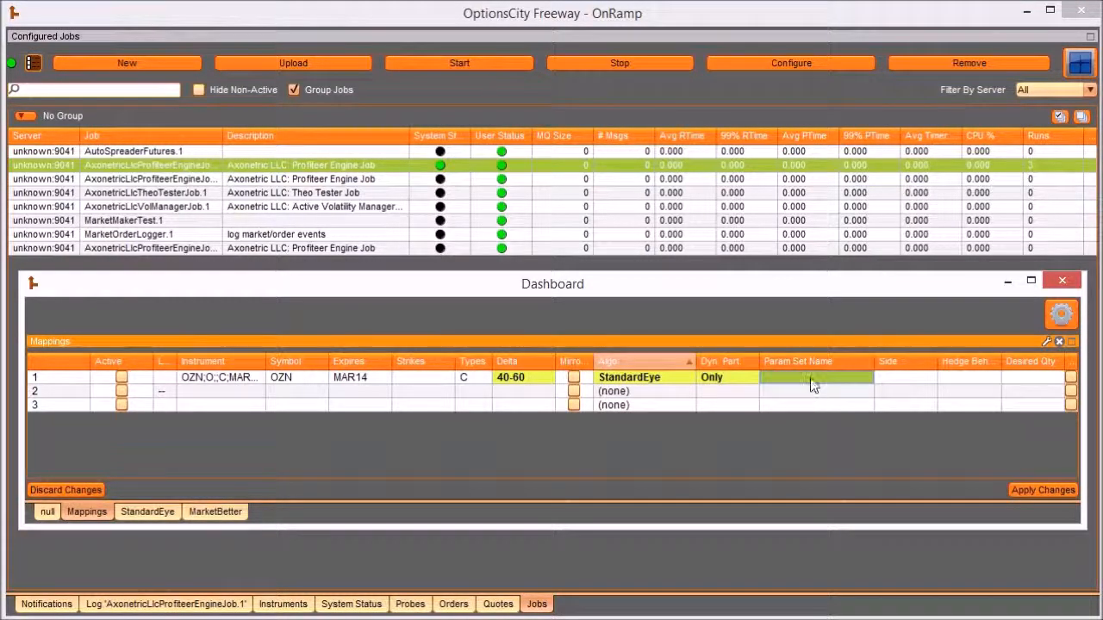
- Widen the Param Set Name column and name the parameter set of Mappings row 1 "bond config"
left_click(810, 379)
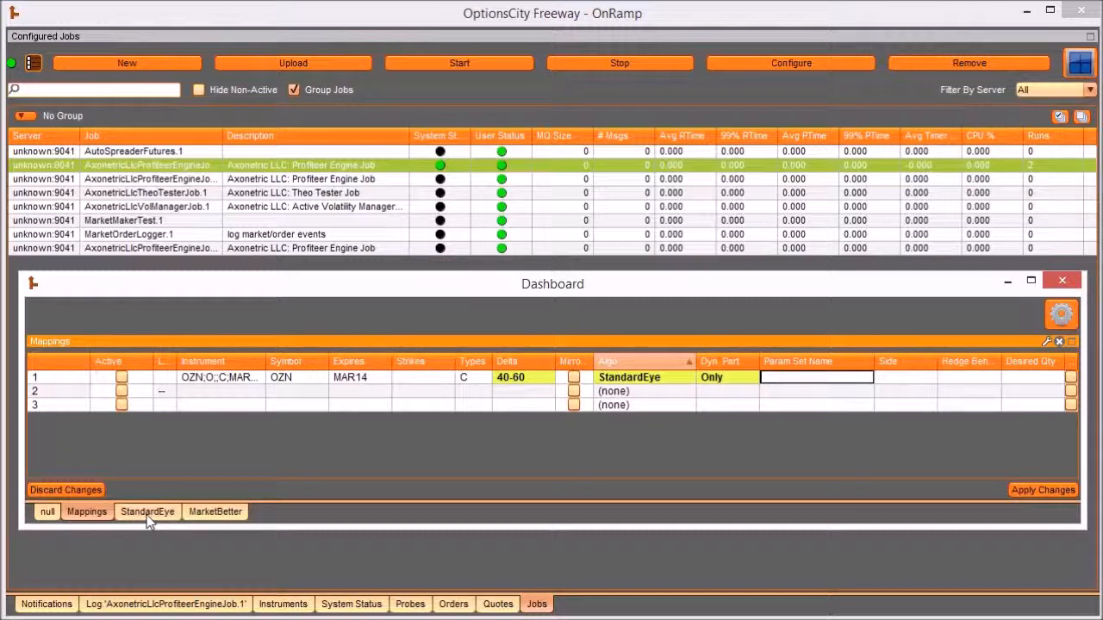
left_click(790, 380)
type("bond")
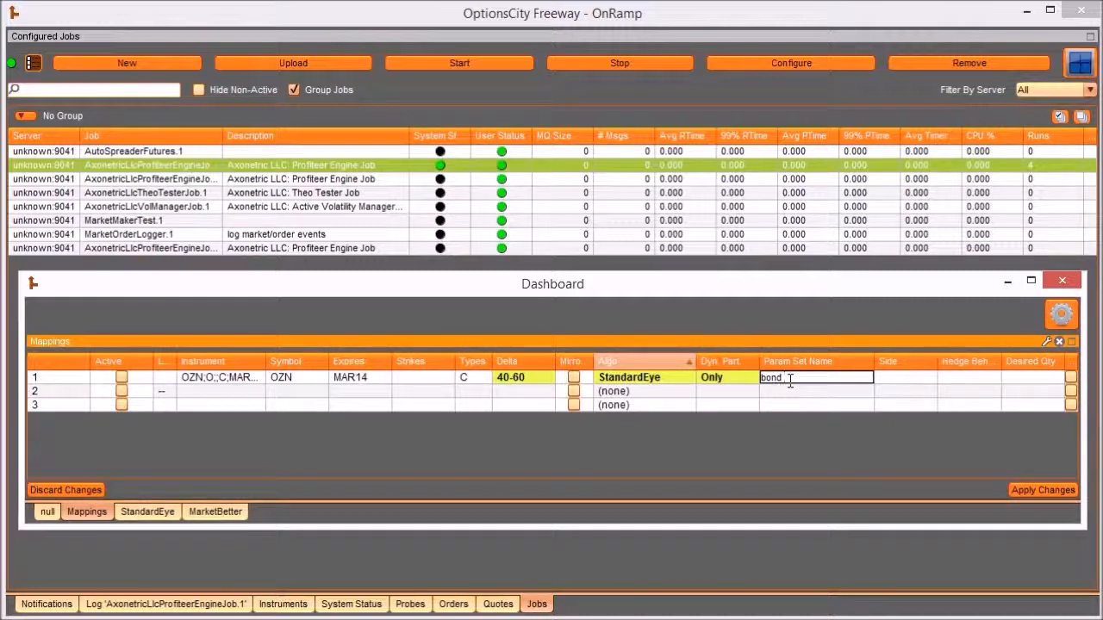
type(" config")
key("Return")
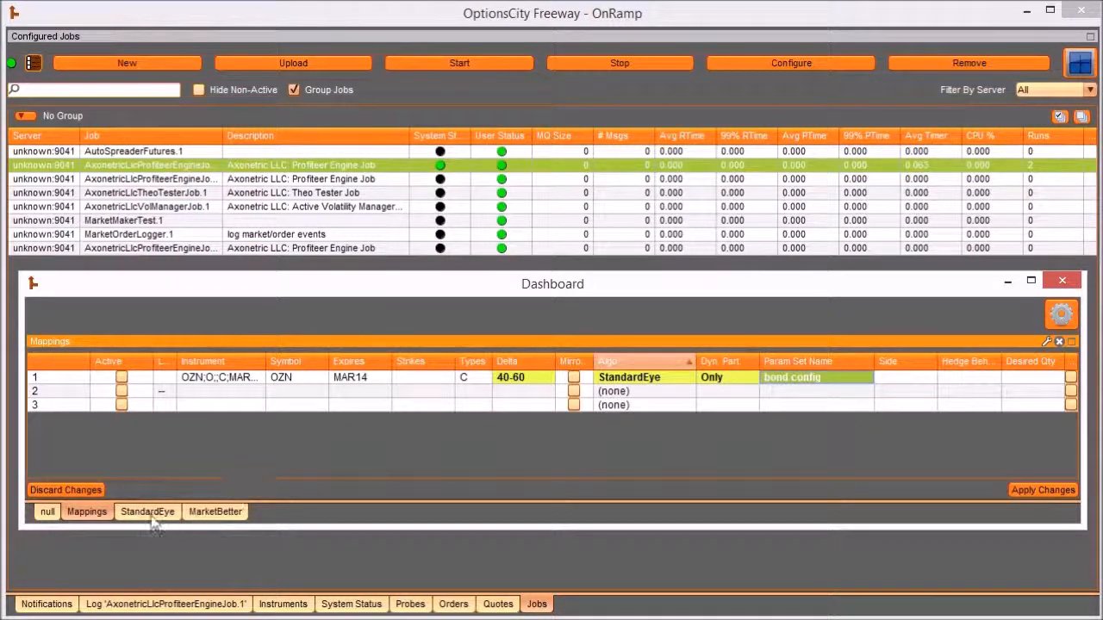
- Set the Side of Mappings row 1 to the Buy and/or sell option
left_click(905, 385)
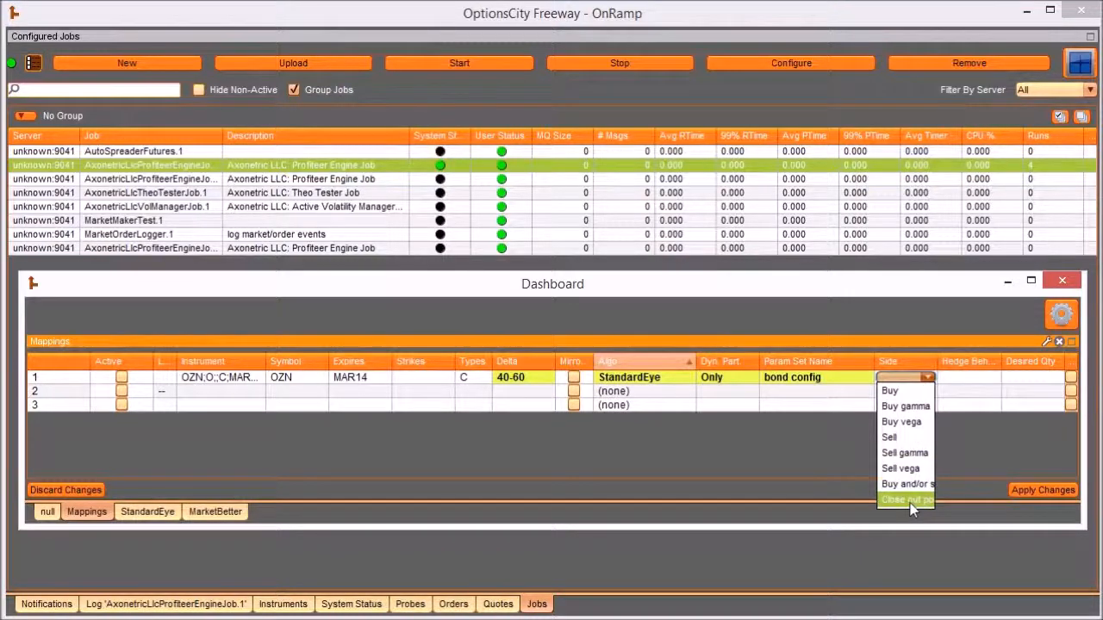
left_click(904, 380)
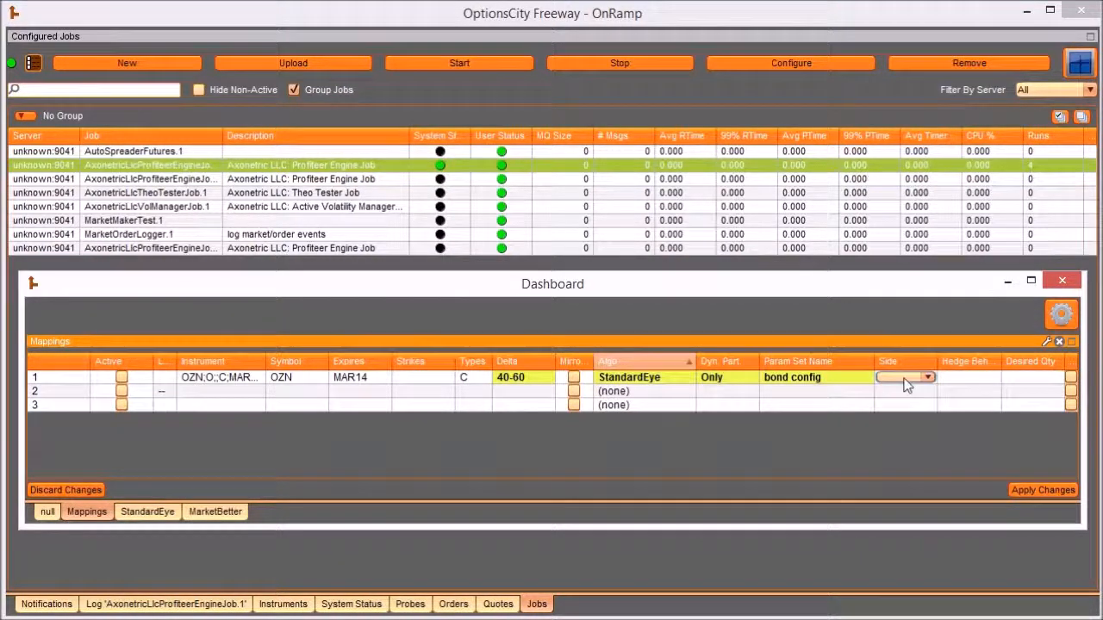
left_click(927, 379)
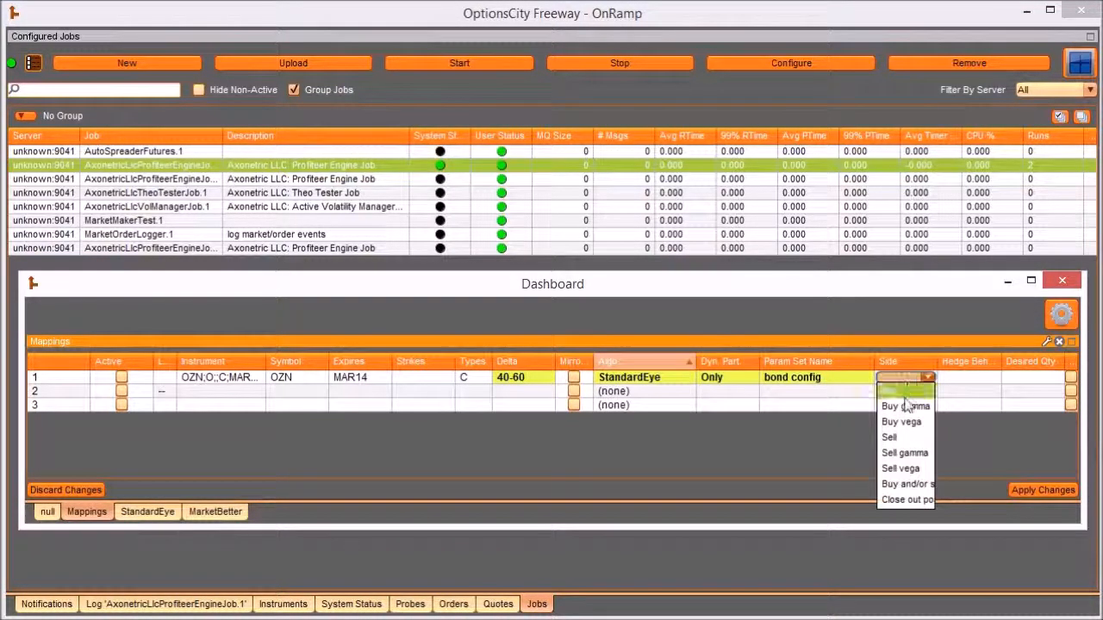
left_click(905, 484)
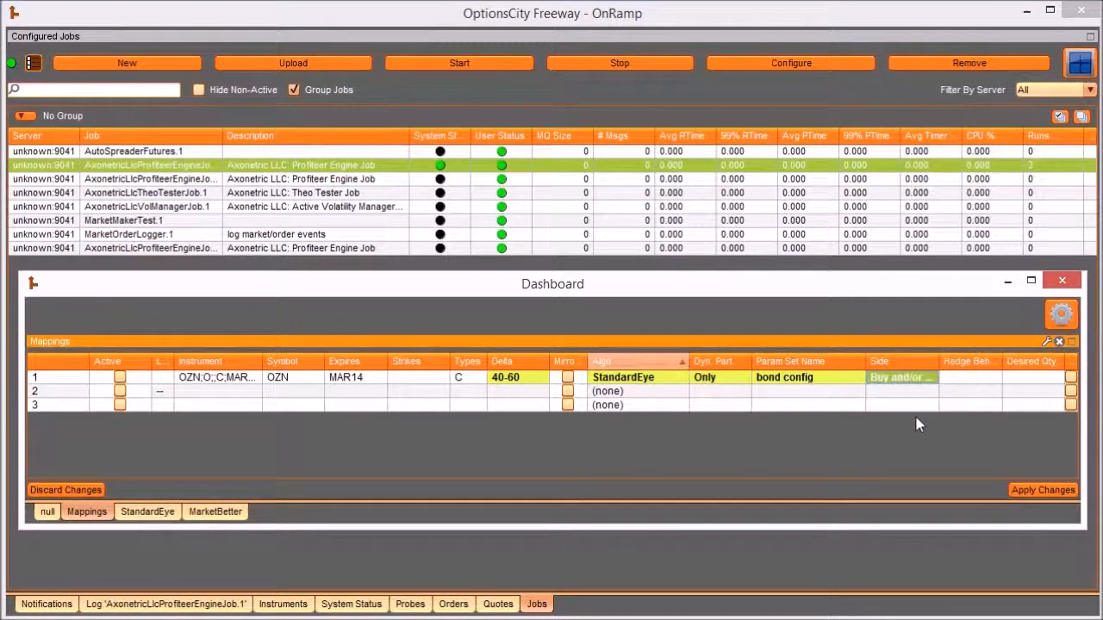
- Widen the Hedge Behavior column, try (none) and AutoHedgeRequest (Metro) for Mappings row 1, and settle on AutoHedgeRequest (Freeway)
left_click(968, 376)
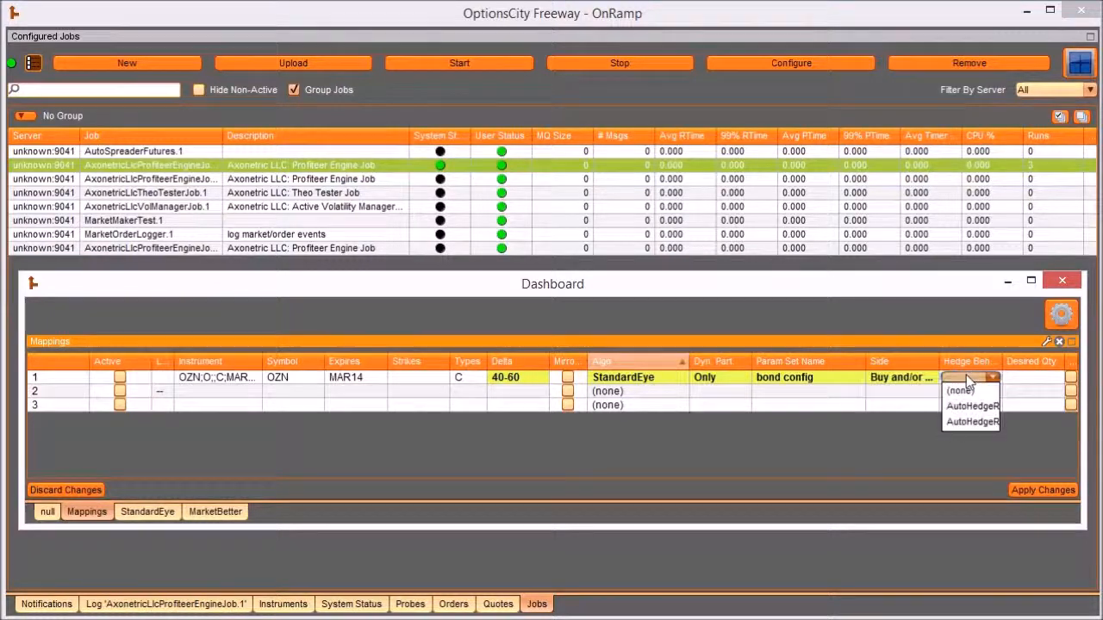
left_click(982, 389)
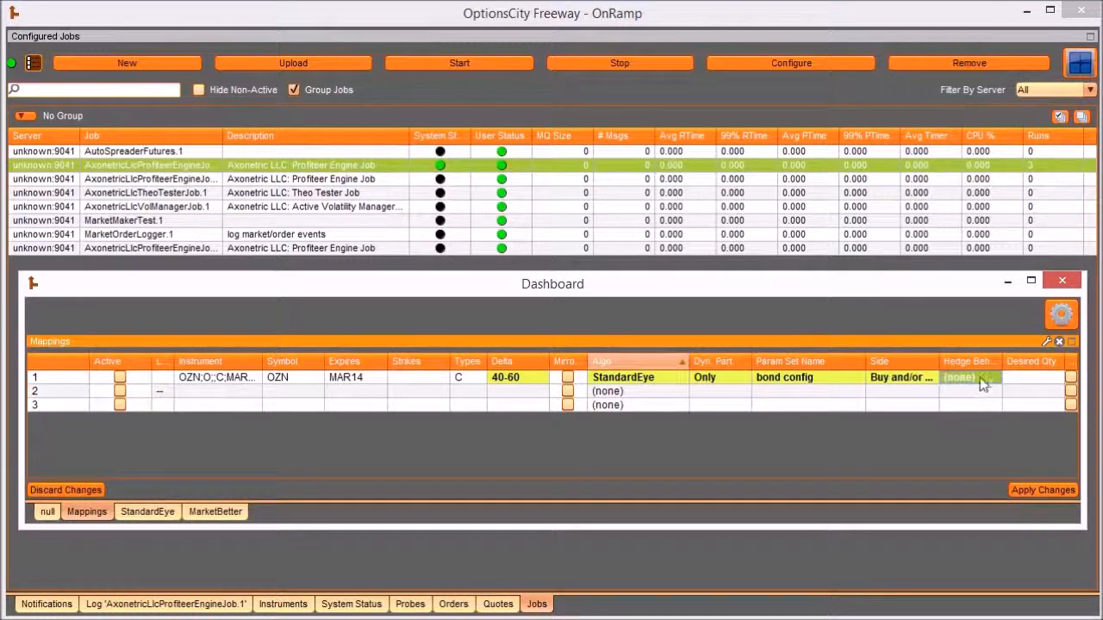
left_click(981, 376)
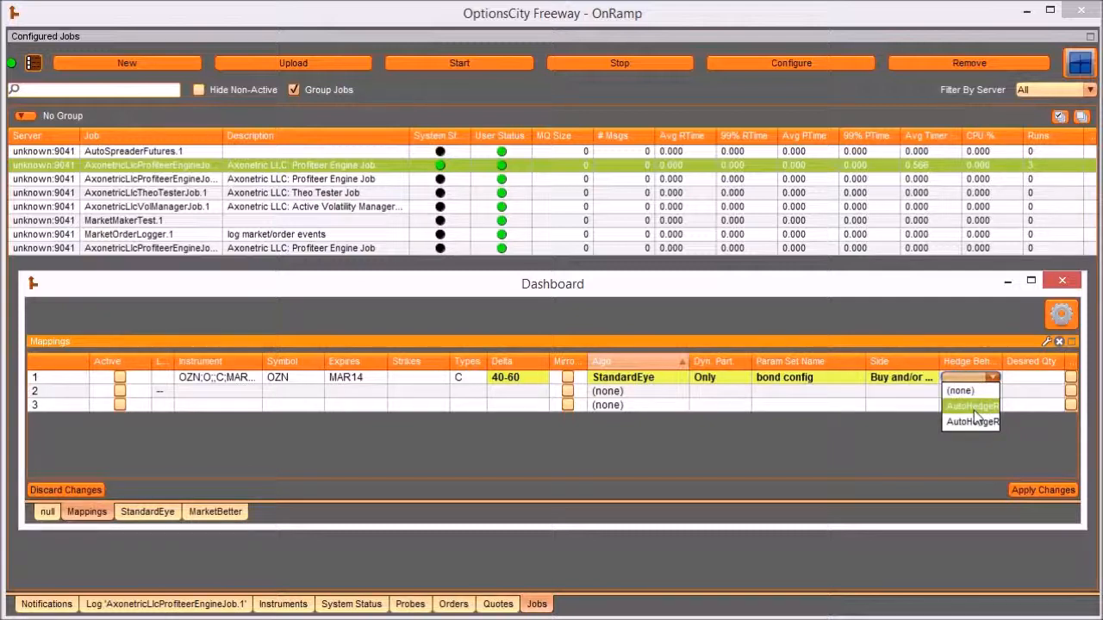
left_click(974, 403)
left_click(989, 379)
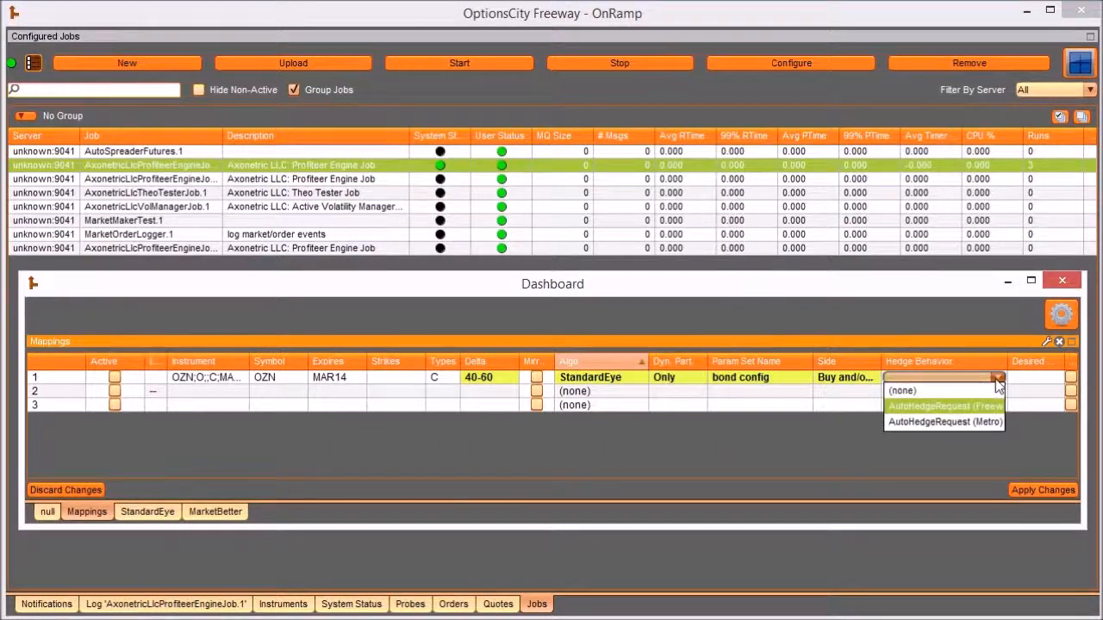
left_click(971, 422)
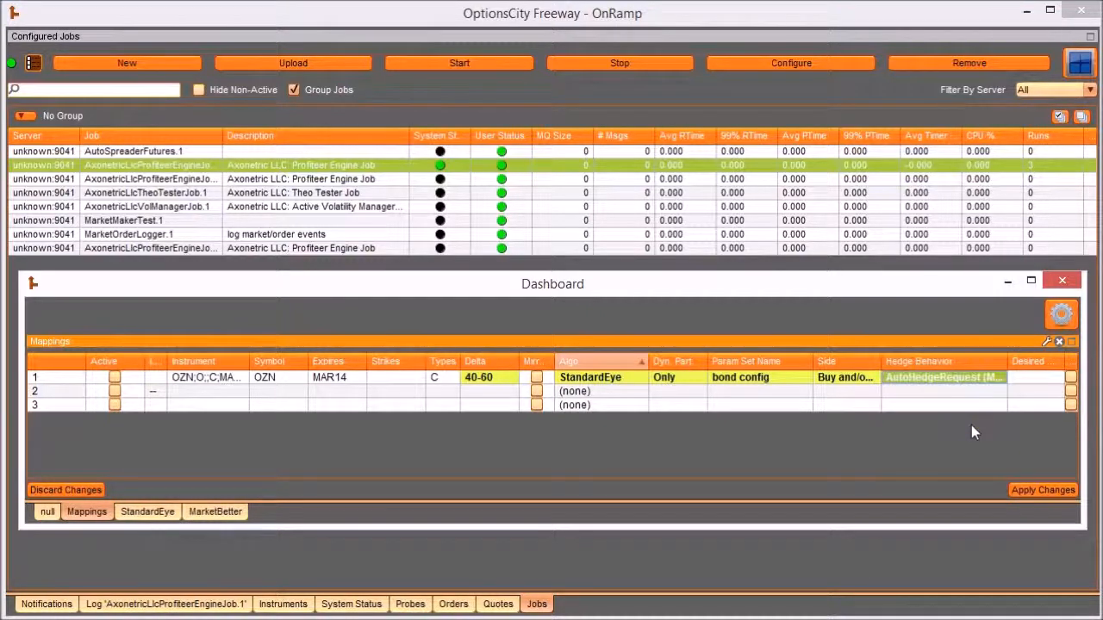
left_click(966, 379)
left_click(966, 420)
left_click(970, 376)
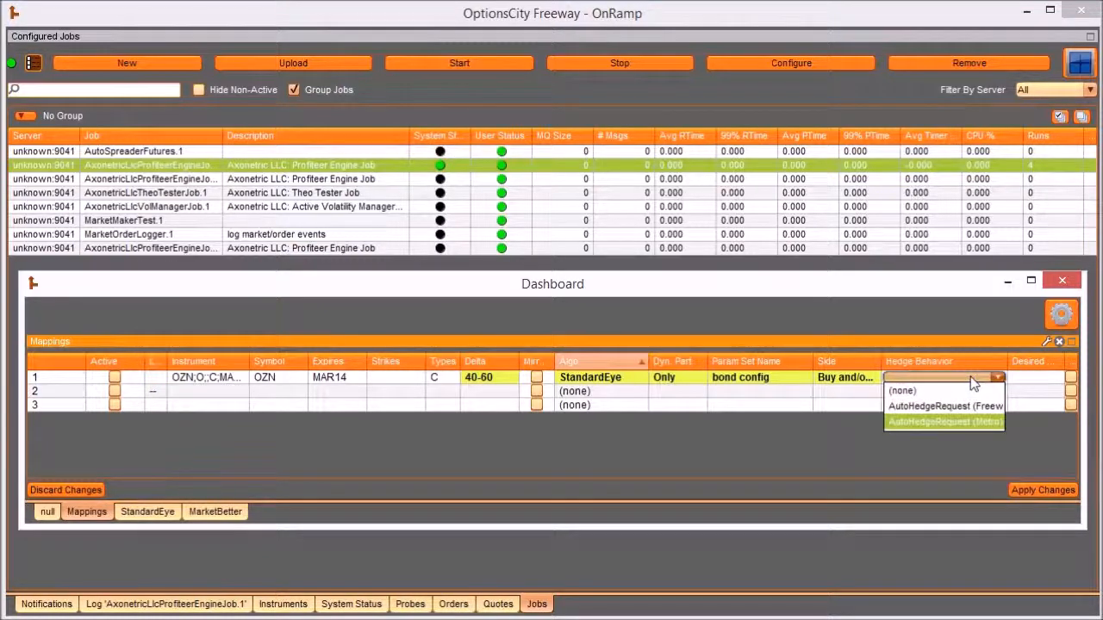
left_click(956, 405)
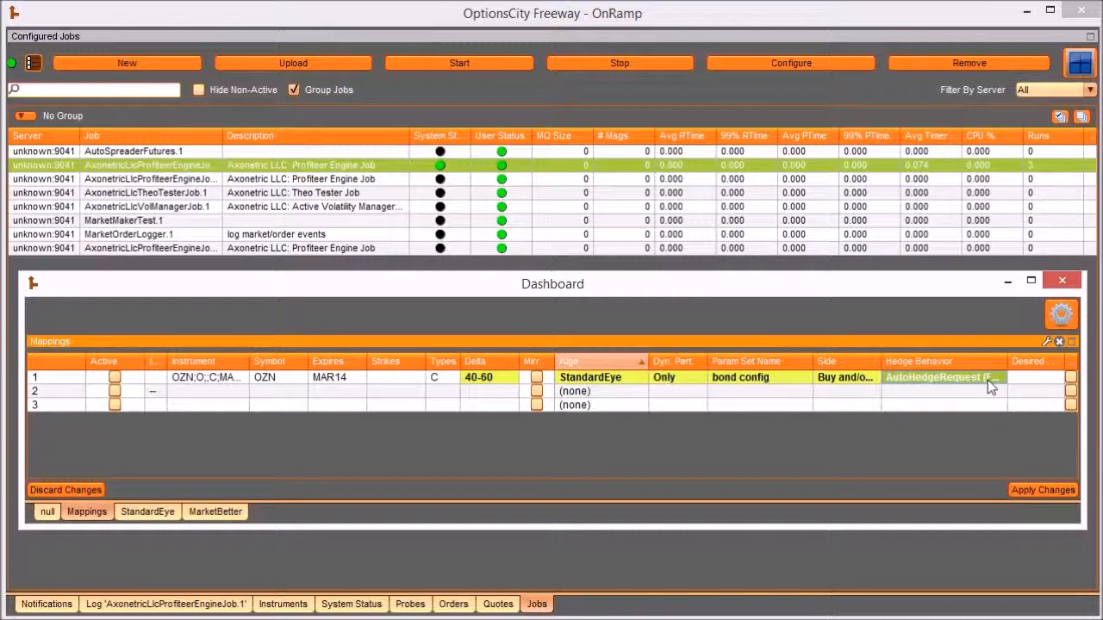
- Show the full Desired Qty column in the Mappings grid and set the Desired Qty of row 1 to 75
left_click(1030, 377)
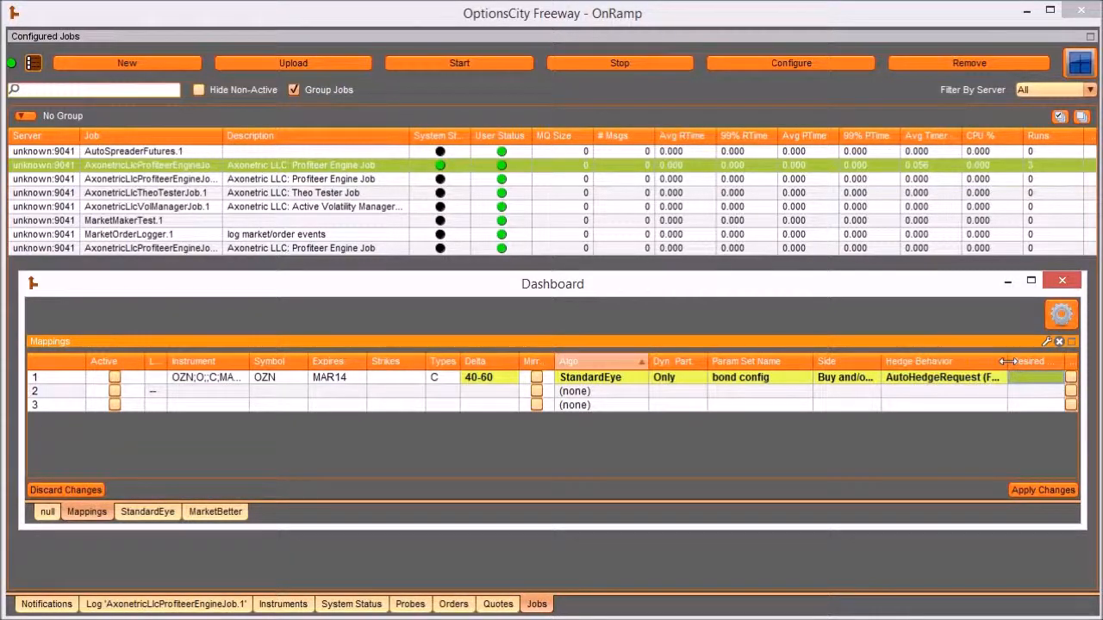
left_click_drag(1008, 362, 960, 362)
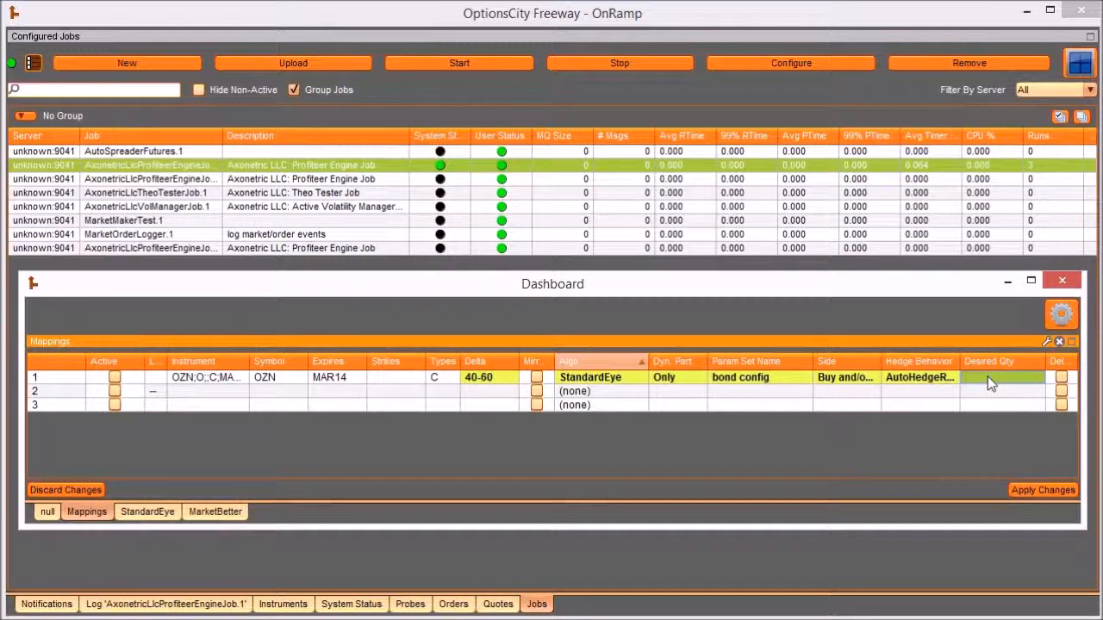
double_click(988, 377)
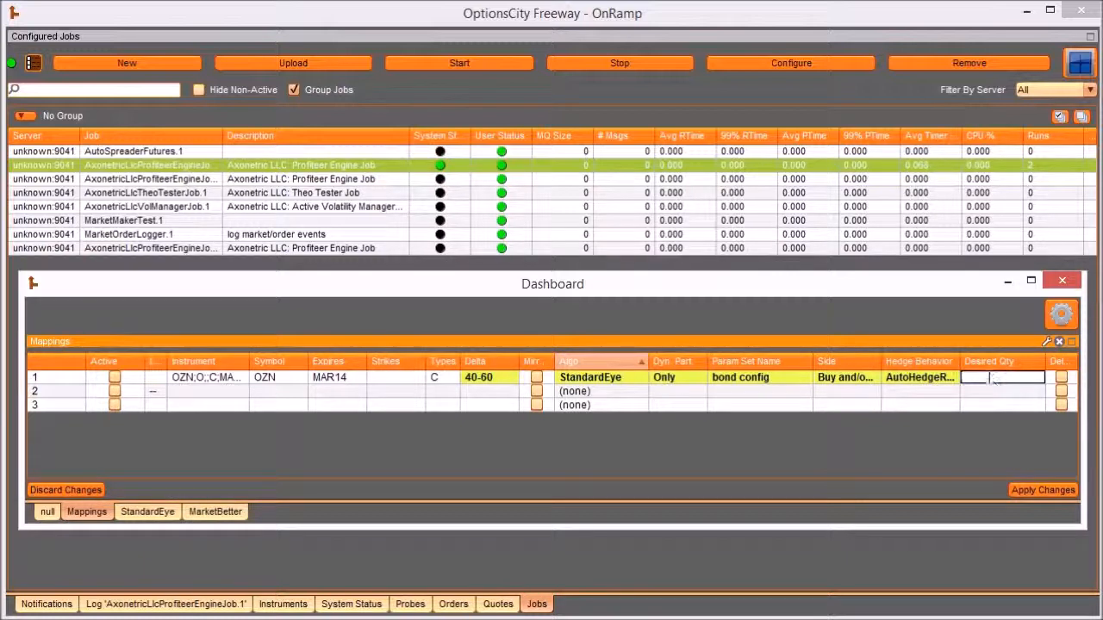
type("75")
key("Return")
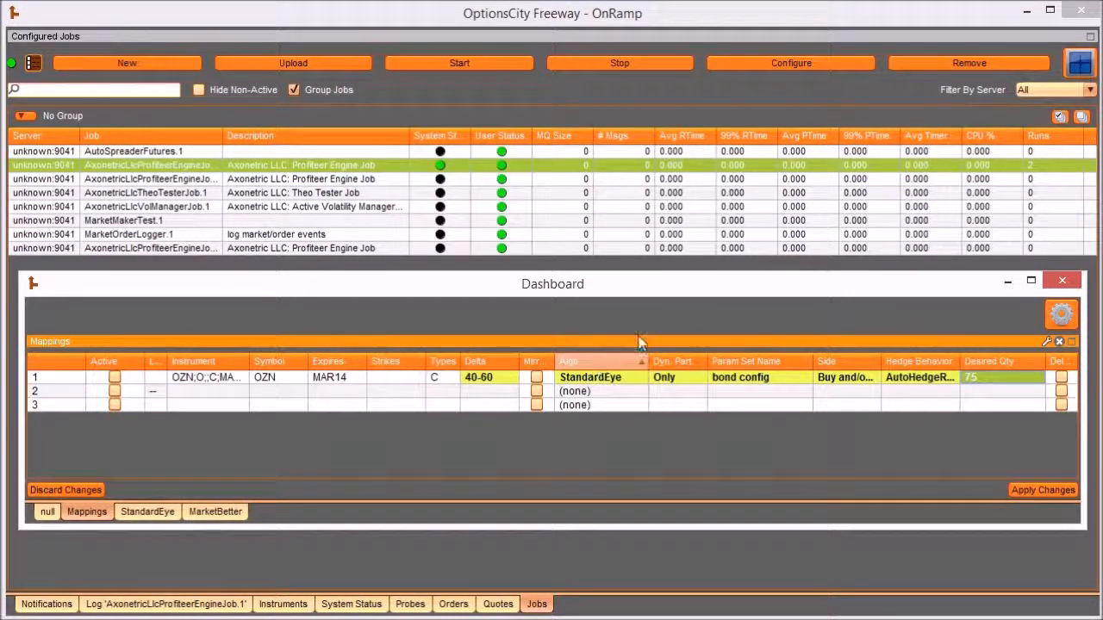
- Try Also as the Dyn. Part. value of Mappings row 1 and re-enter its Desired Qty as 75
left_click(677, 383)
left_click(677, 380)
left_click(672, 405)
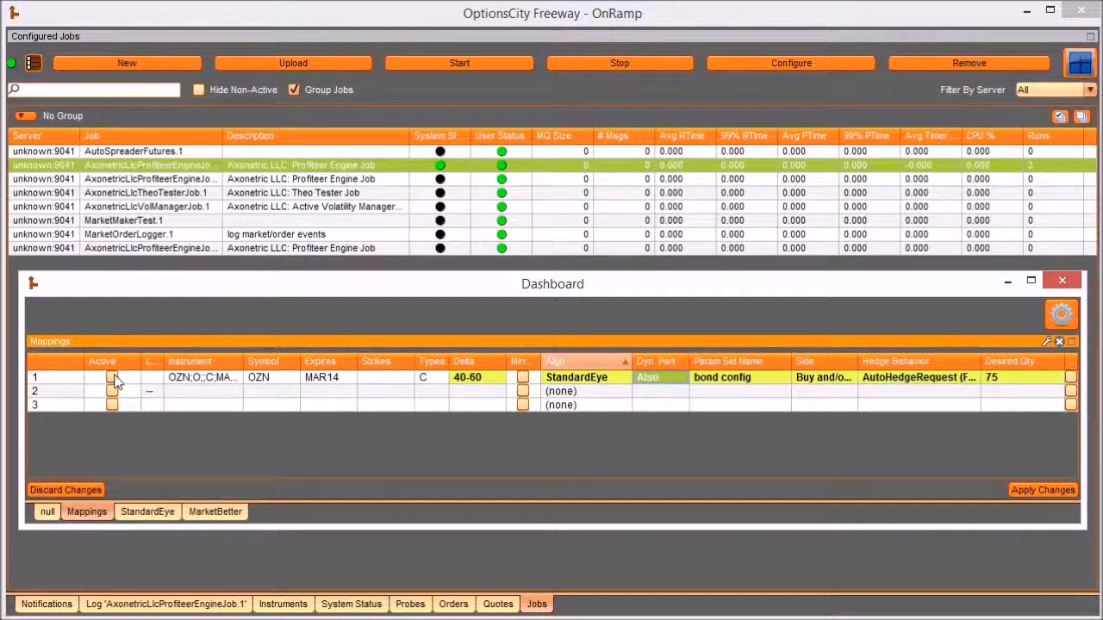
double_click(1010, 381)
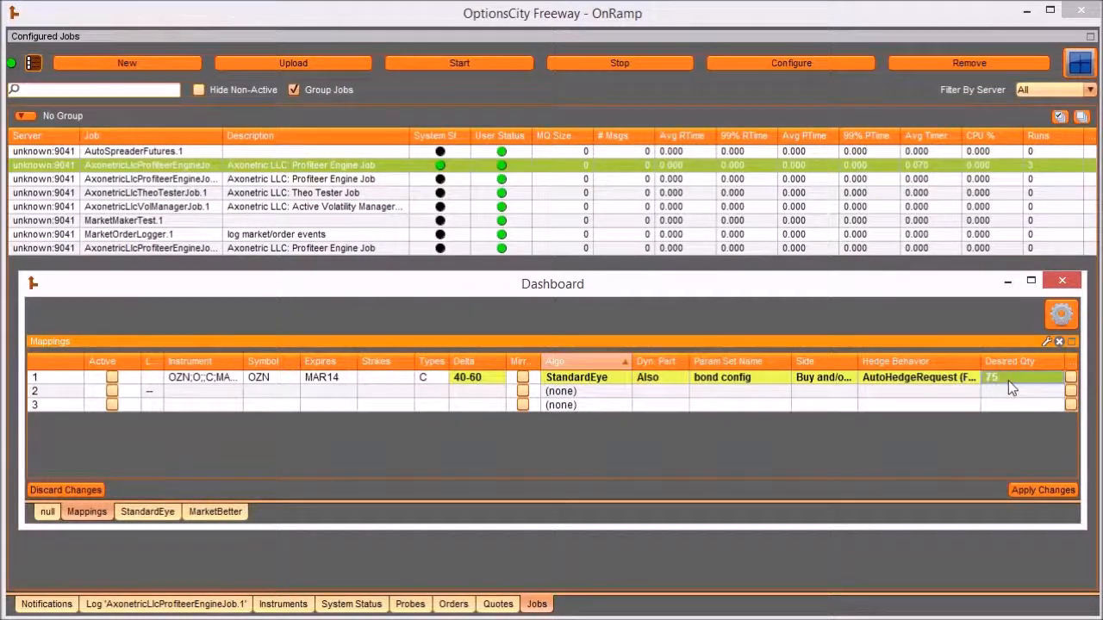
double_click(1012, 383)
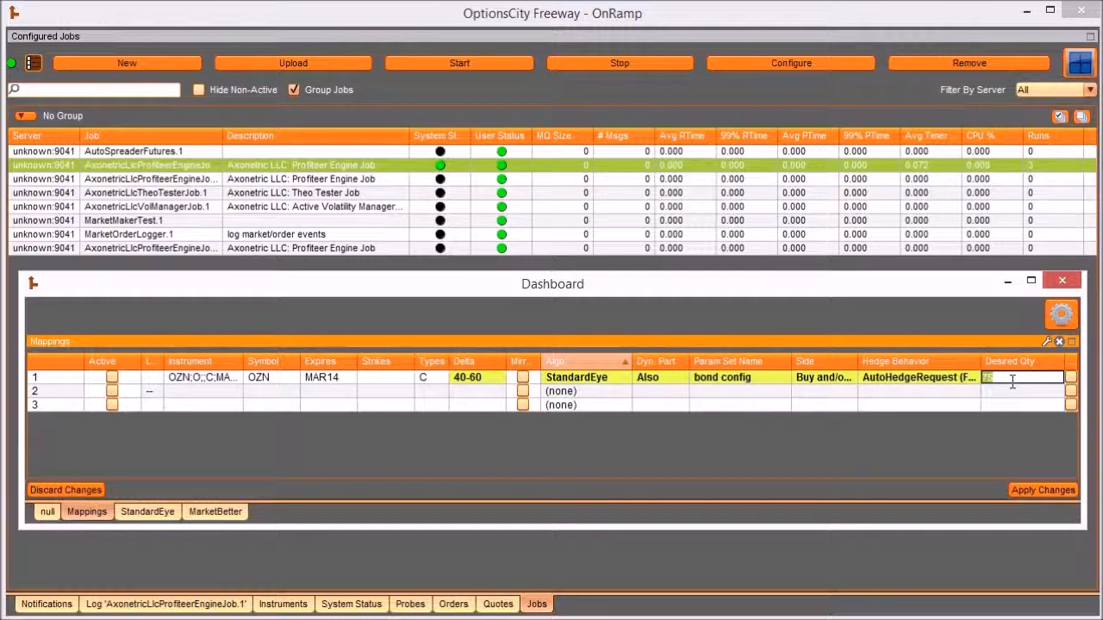
type("75")
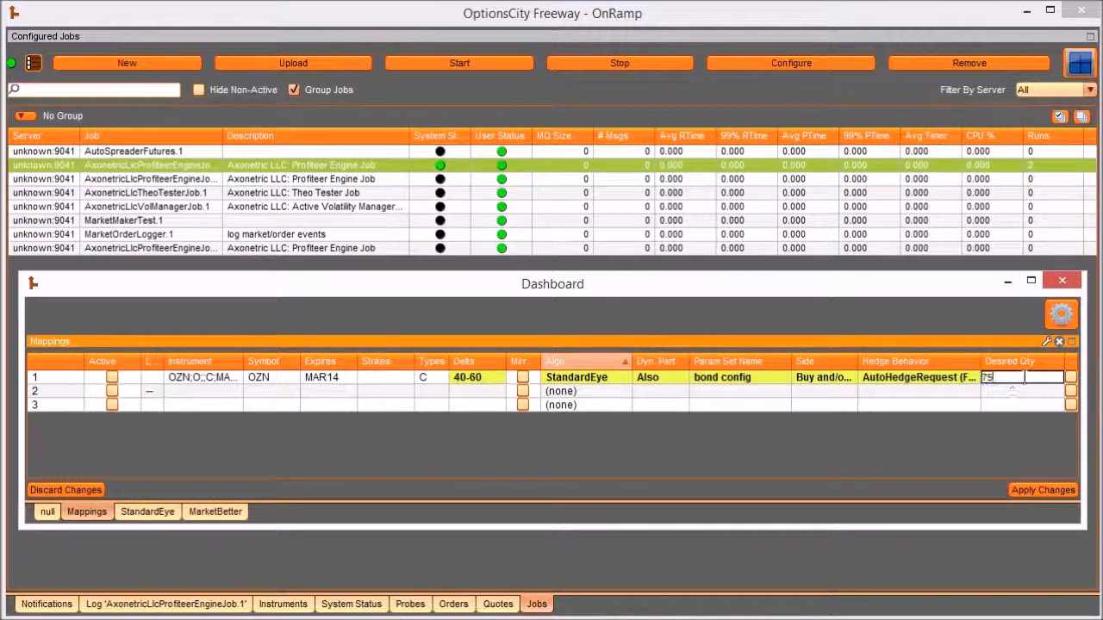
- Set the Dyn. Part. of Mappings row 1 to Off and apply the pending grid changes
left_click(680, 381)
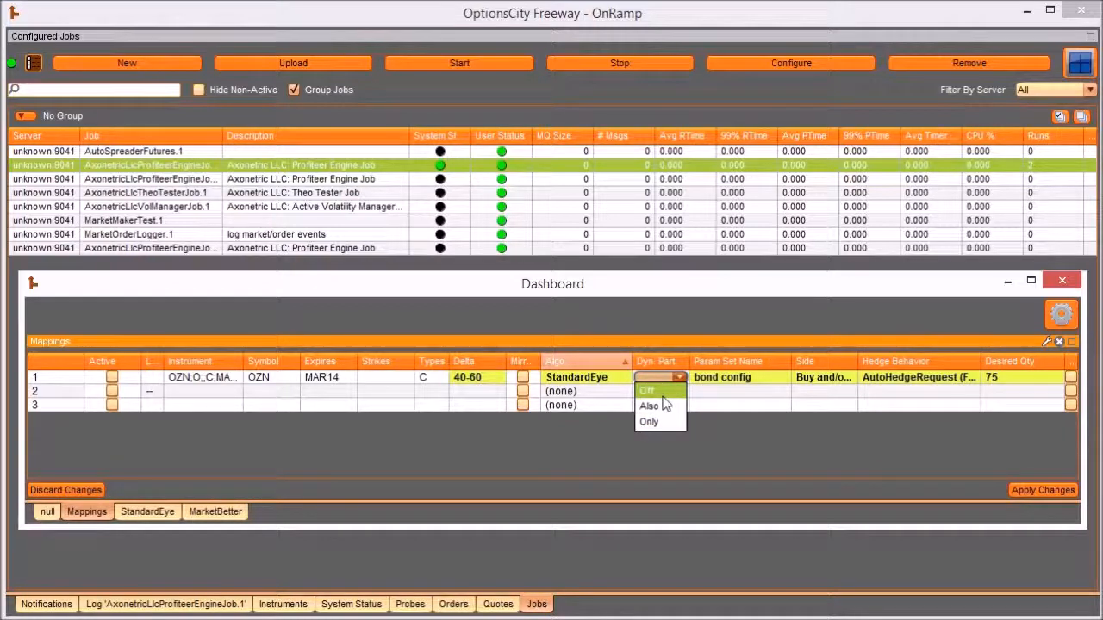
left_click(663, 395)
left_click(1037, 494)
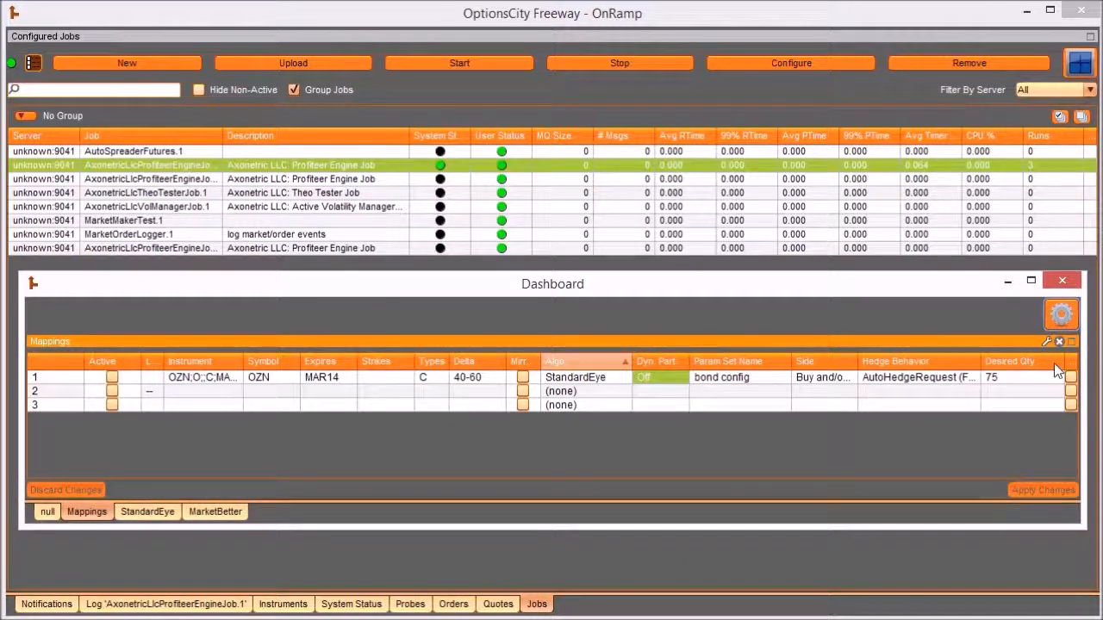
- Reveal the Delete column, mark Mappings row 1 for deletion and clear the mark again
left_click_drag(1061, 362, 1040, 363)
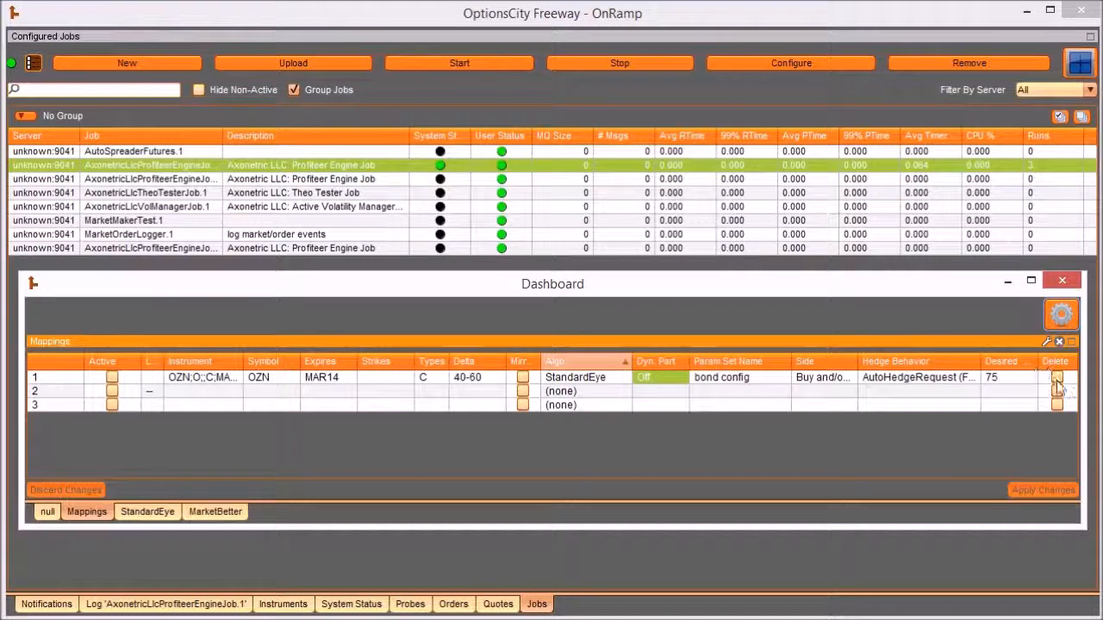
left_click(1056, 378)
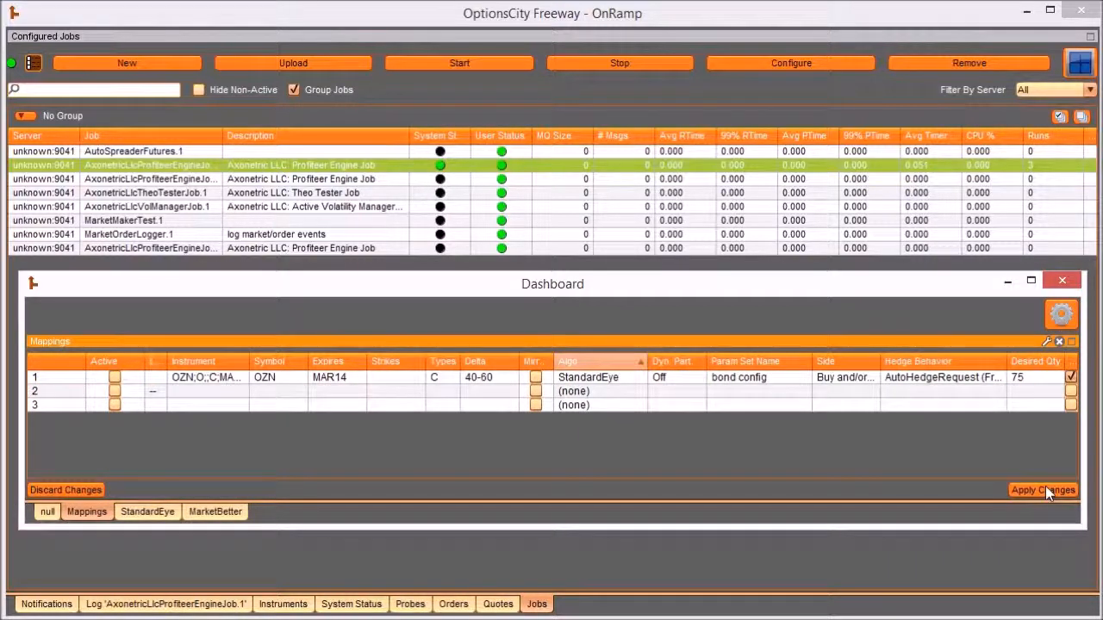
left_click(1072, 378)
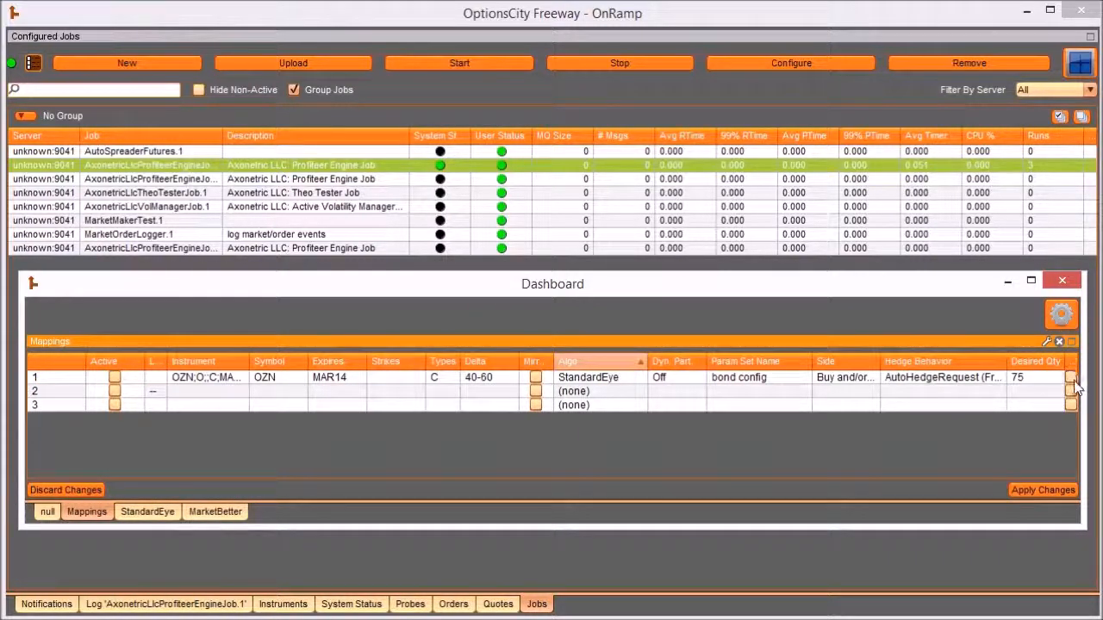
- Label Mappings row 1 "MAR14 bond calls", adjust the column widths to show the full label, and apply the change
left_click_drag(149, 363, 167, 362)
left_click(145, 378)
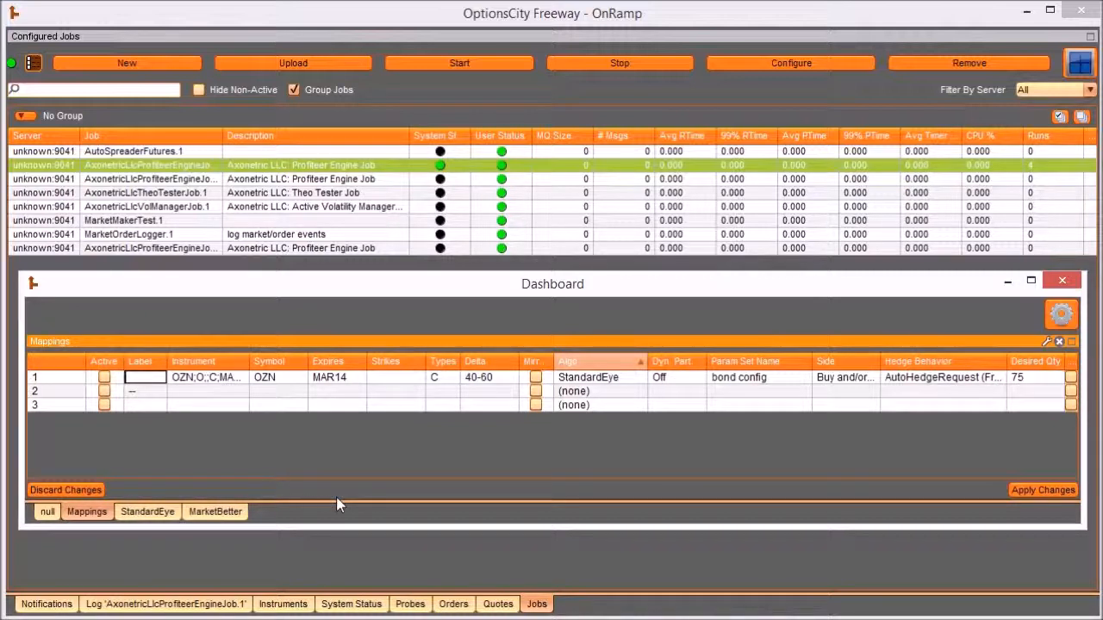
type("MAR14 bond calls")
key("Return")
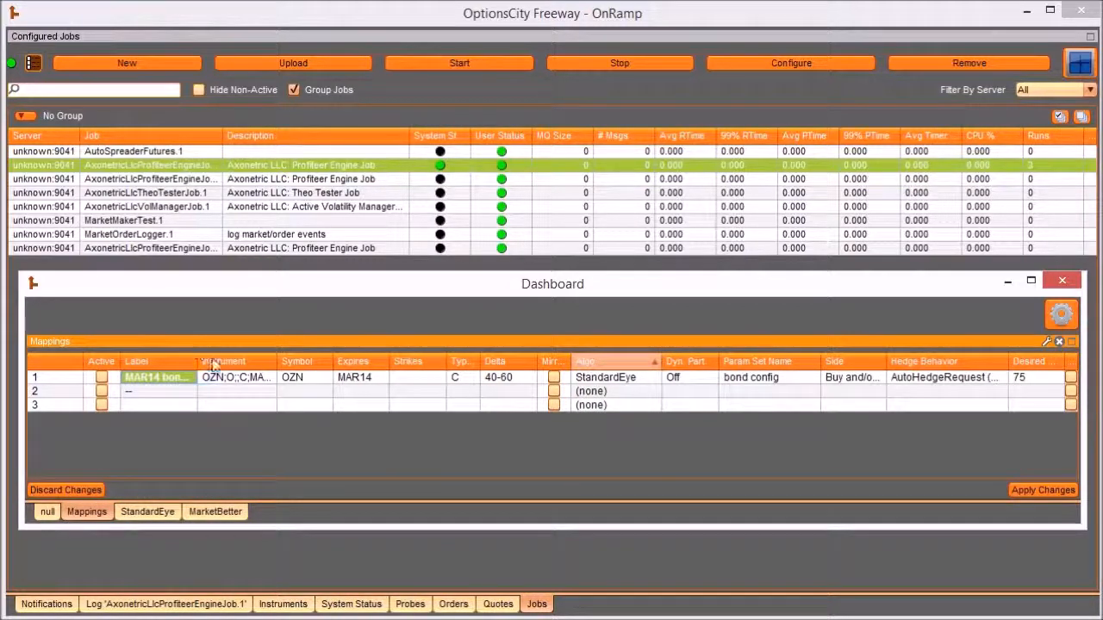
left_click_drag(277, 362, 246, 362)
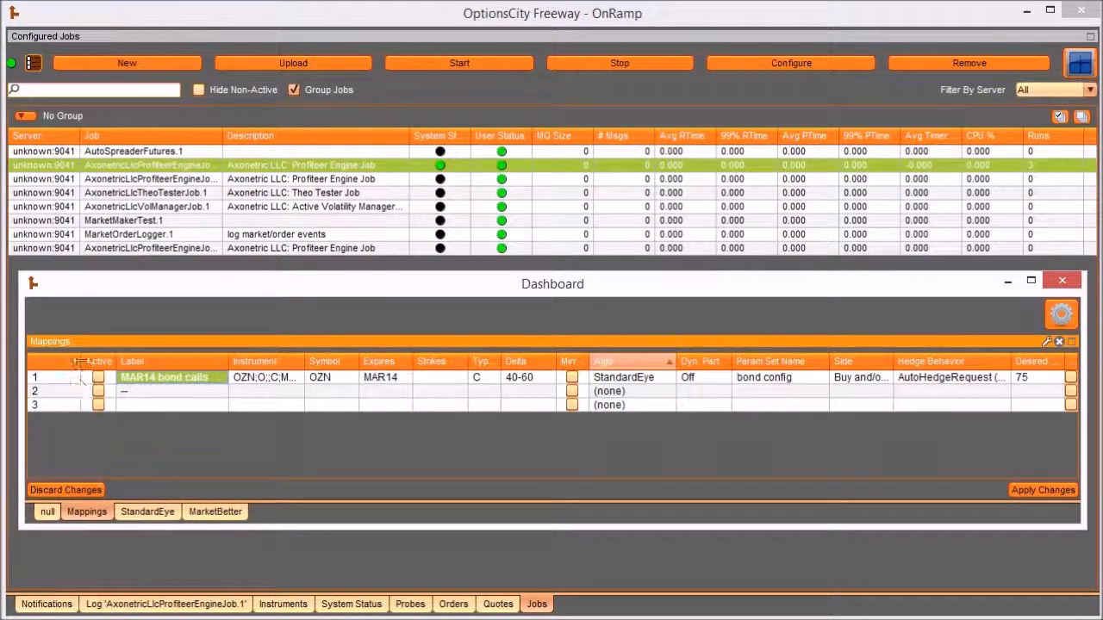
left_click_drag(81, 361, 58, 361)
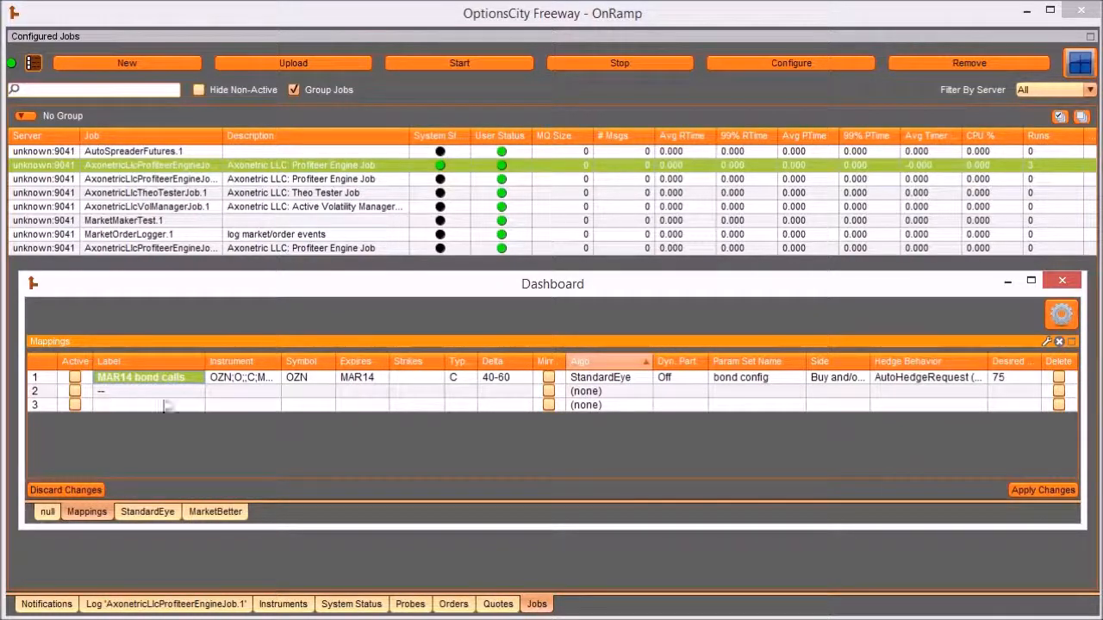
left_click(1014, 490)
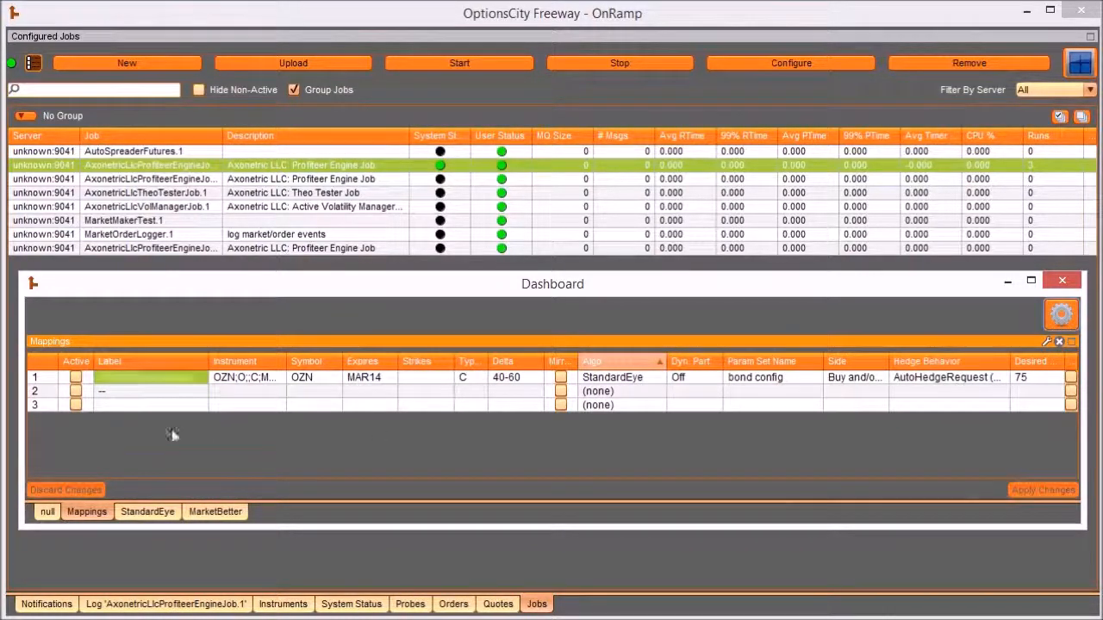
- Try to activate the "MAR14 bond calls" mapping in row 1 and apply the change
left_click(76, 379)
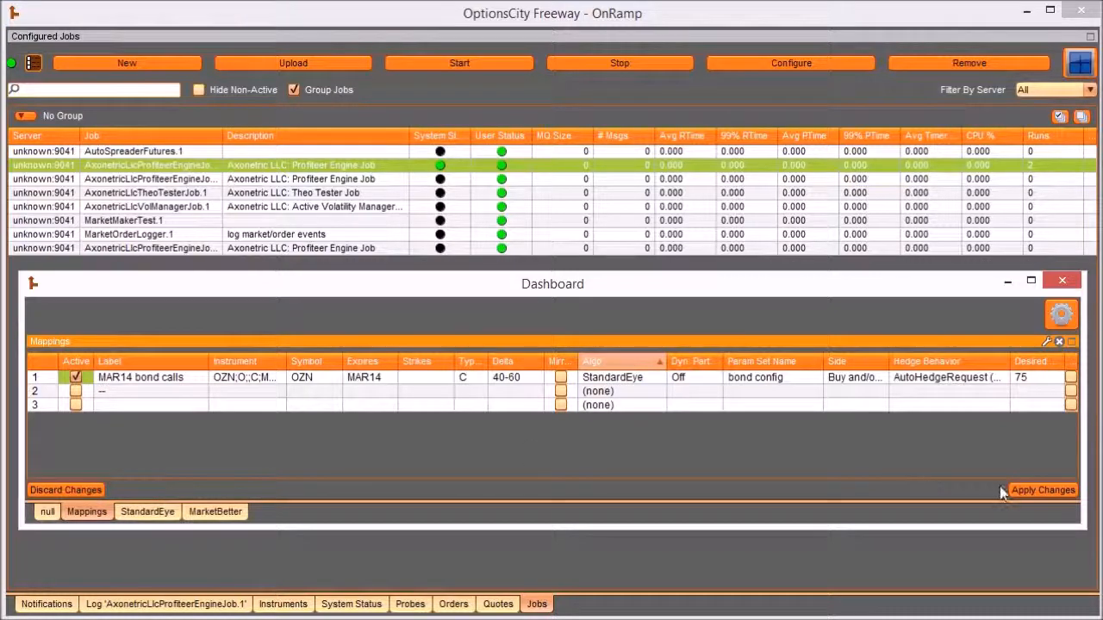
left_click(1031, 489)
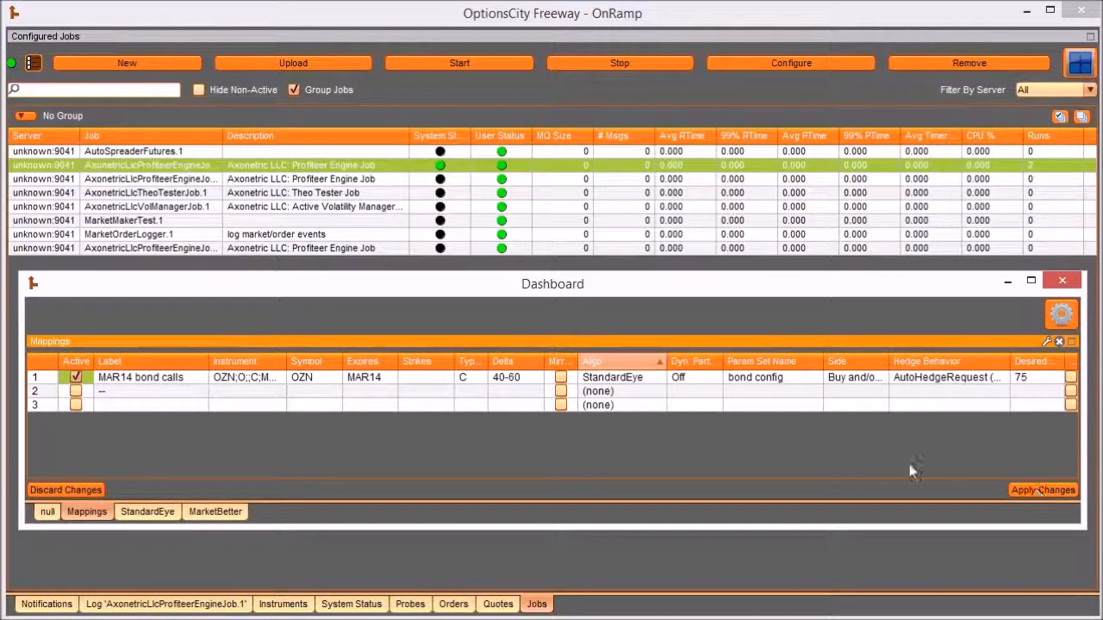
left_click(767, 382)
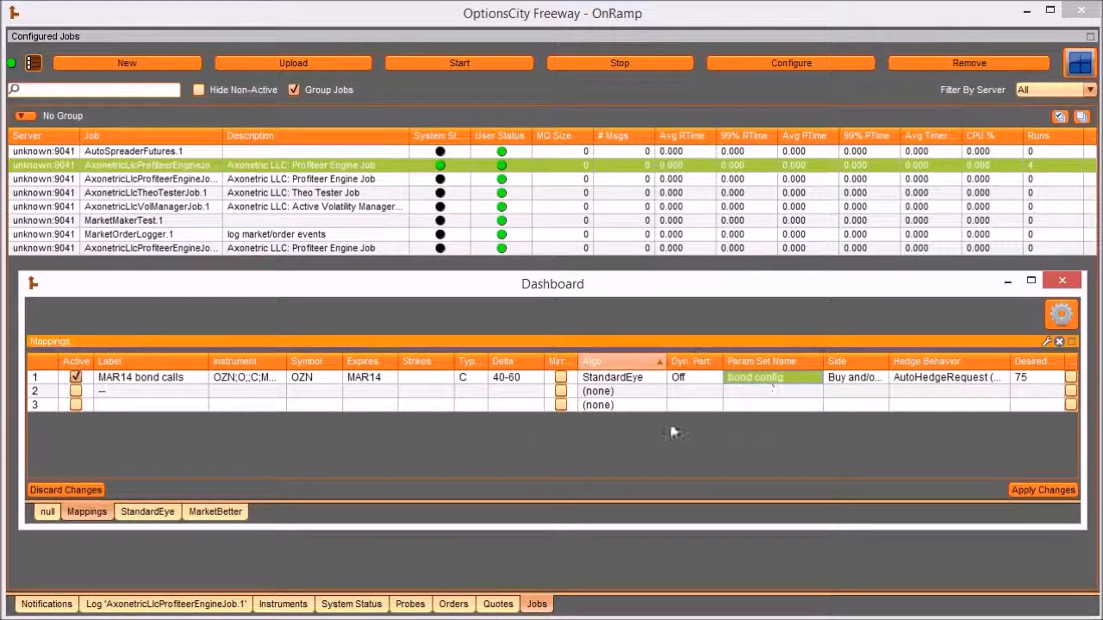
left_click(76, 378)
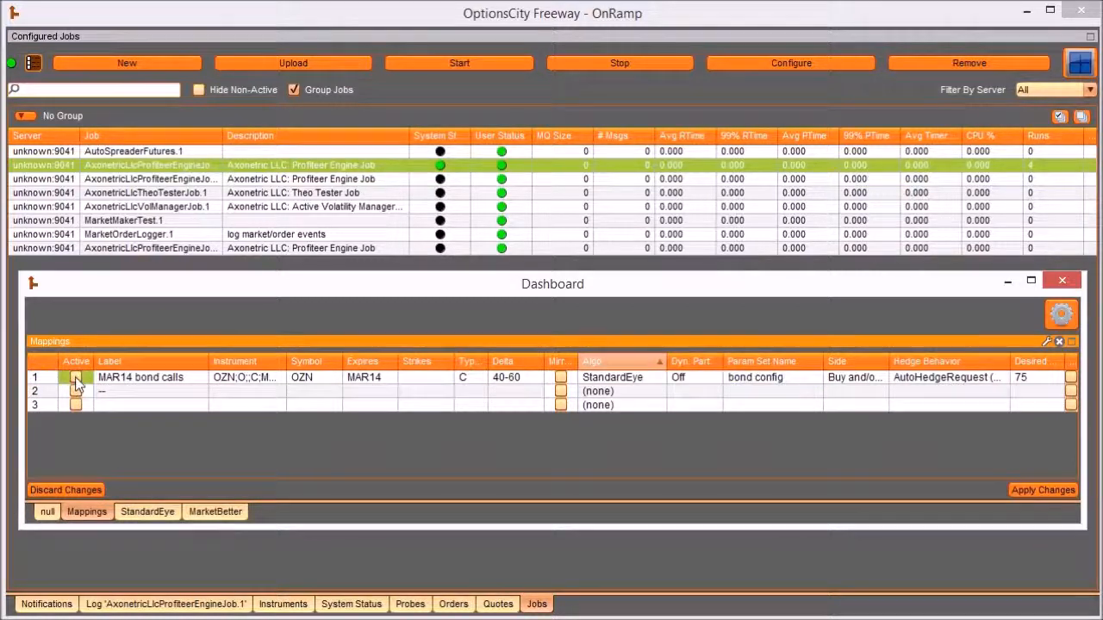
left_click(1034, 492)
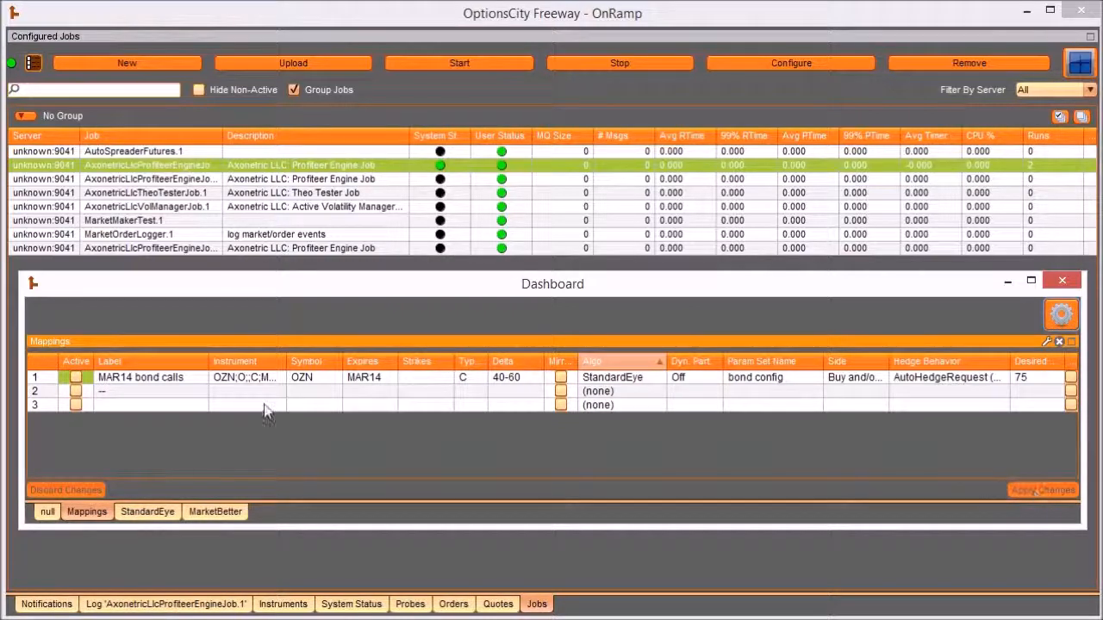
- Examine the newest message in the AxonetricLlcProfiteerEngineJob.1 log and compare it with the Param Set Name of Mappings row 1
left_click(157, 606)
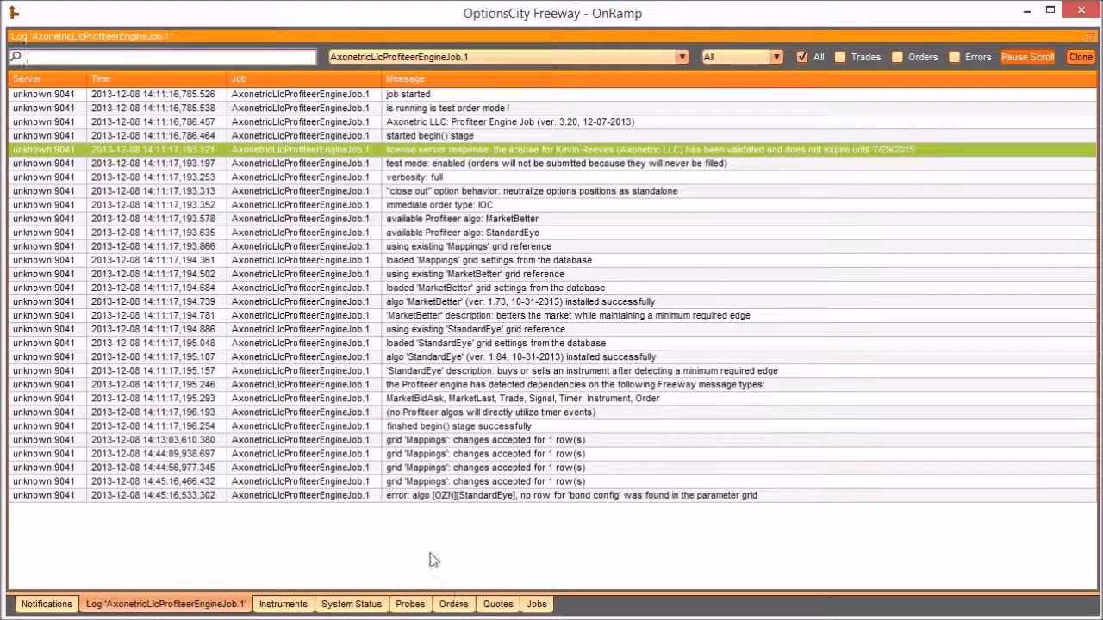
left_click(412, 498)
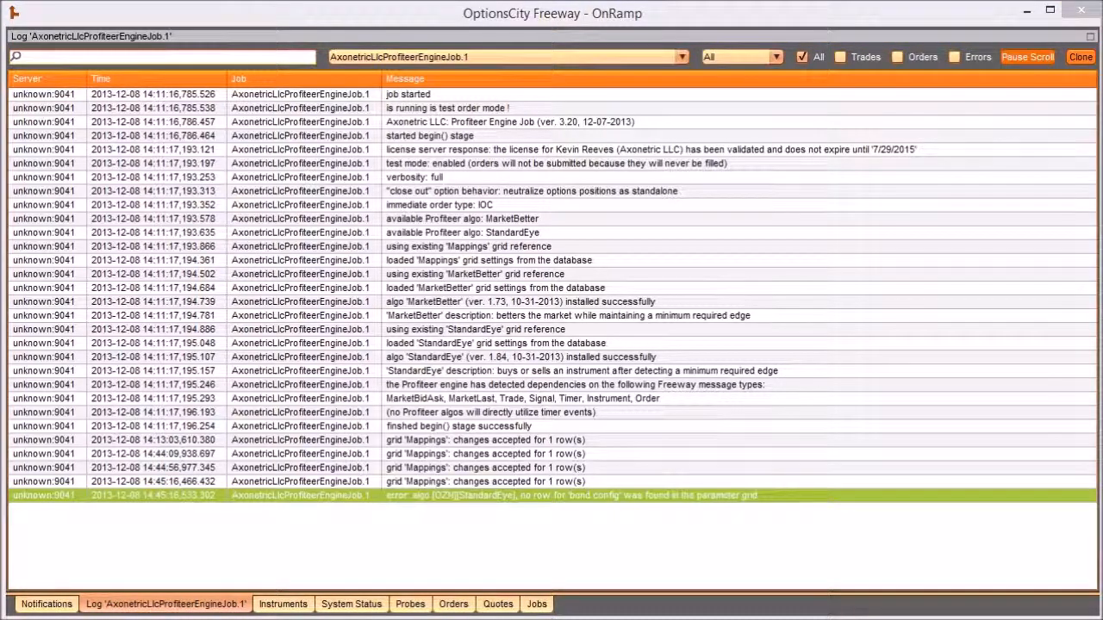
key("alt+Tab")
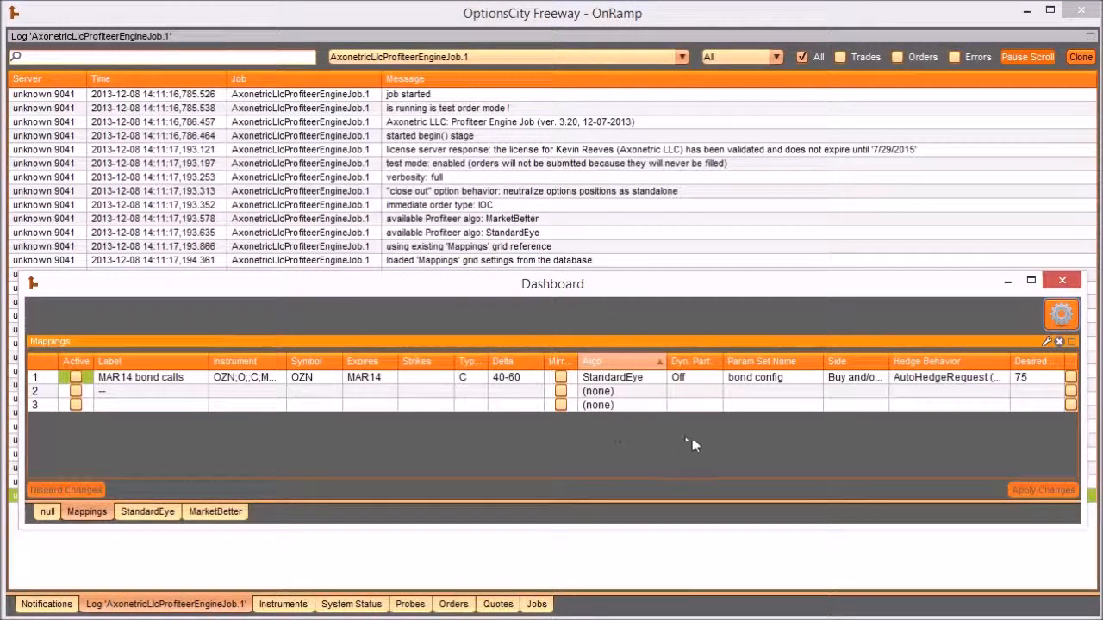
left_click(769, 382)
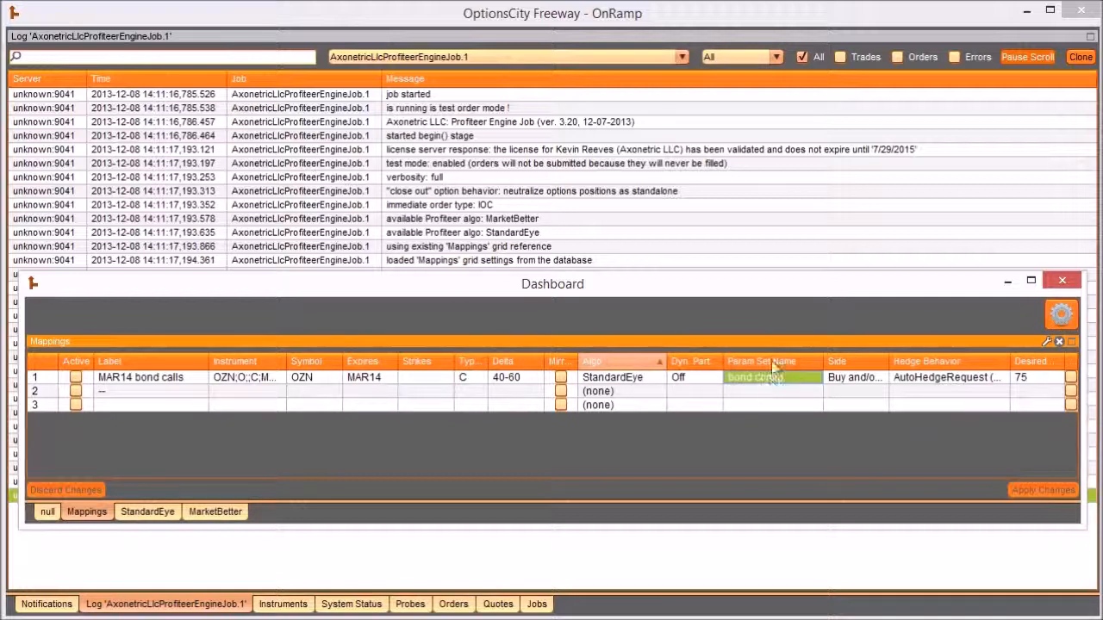
- Name the parameter set in StandardEye row 2 "bond config", widen its column, and check the name against the Mappings grid
left_click(143, 519)
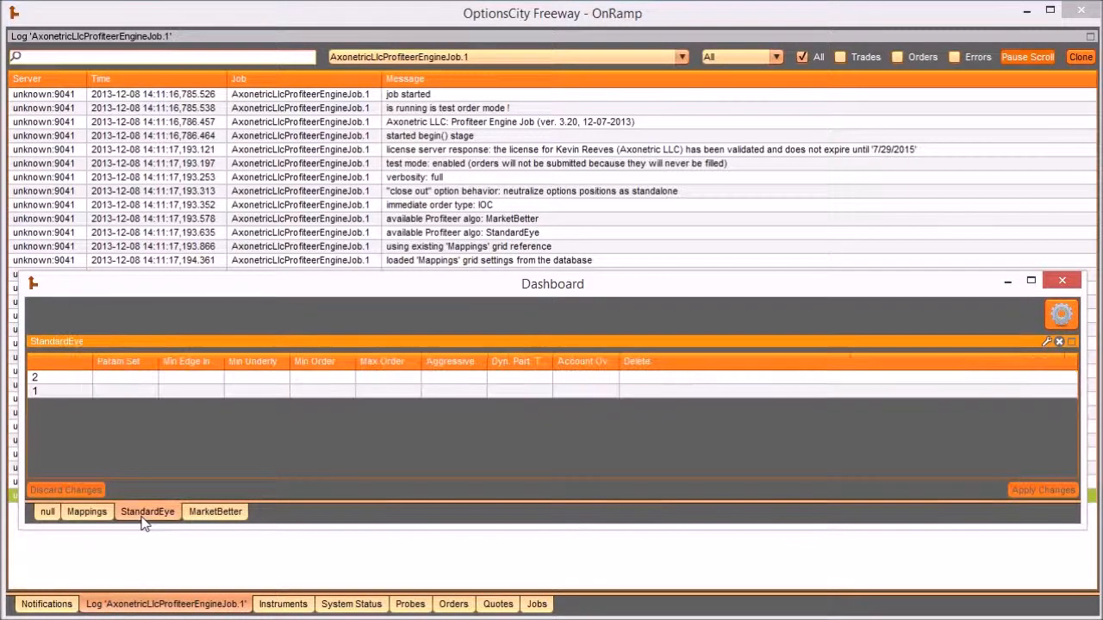
double_click(118, 381)
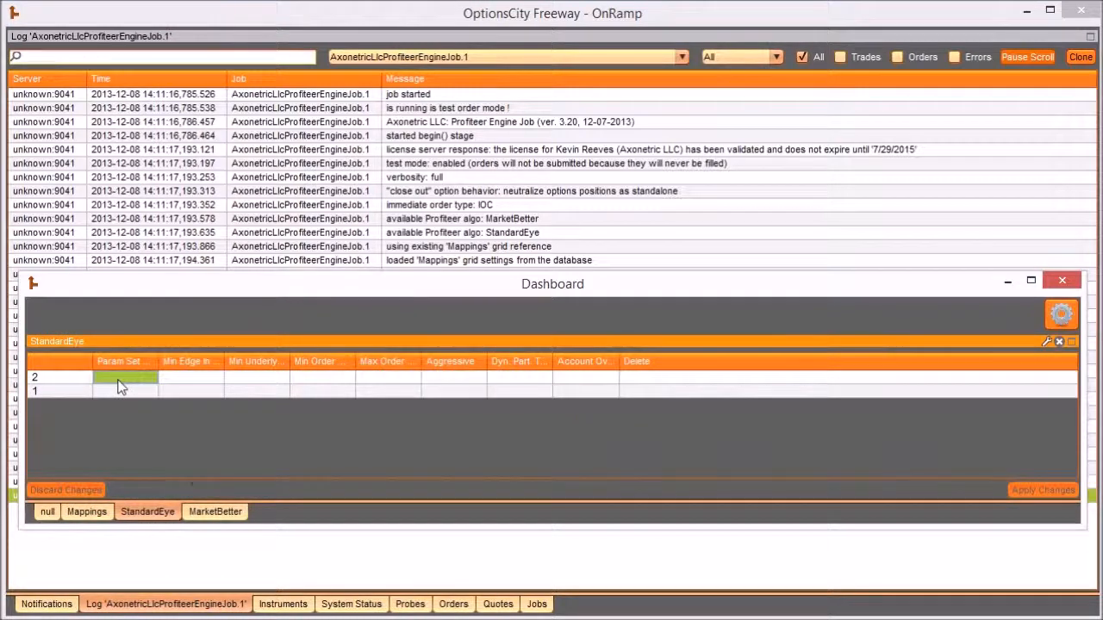
type("bon")
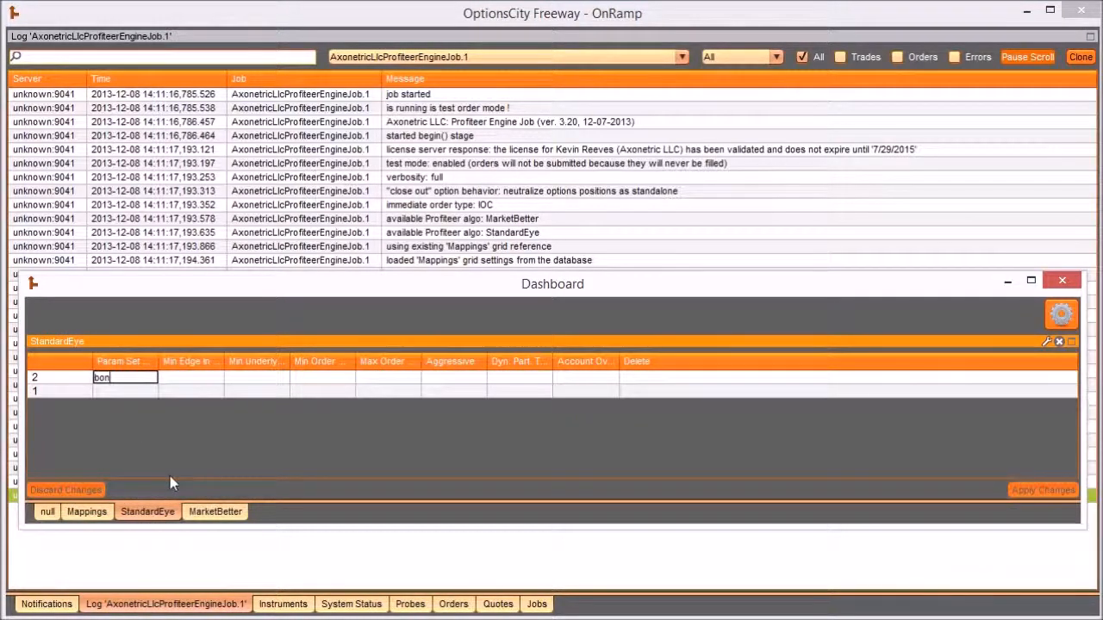
type("d config")
key("Return")
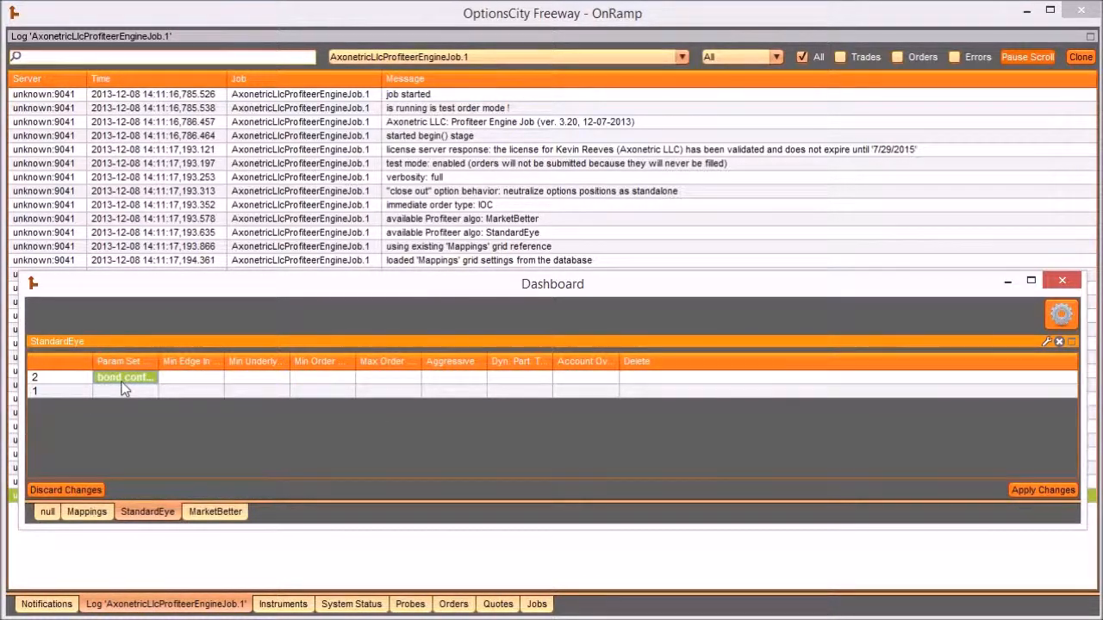
double_click(157, 366)
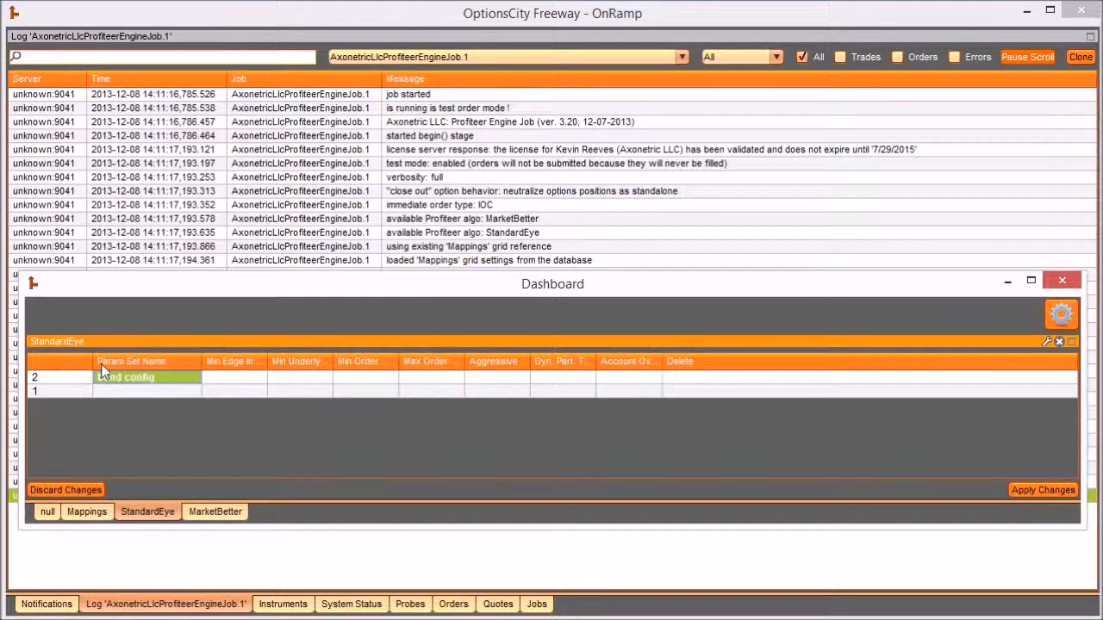
left_click_drag(95, 361, 75, 361)
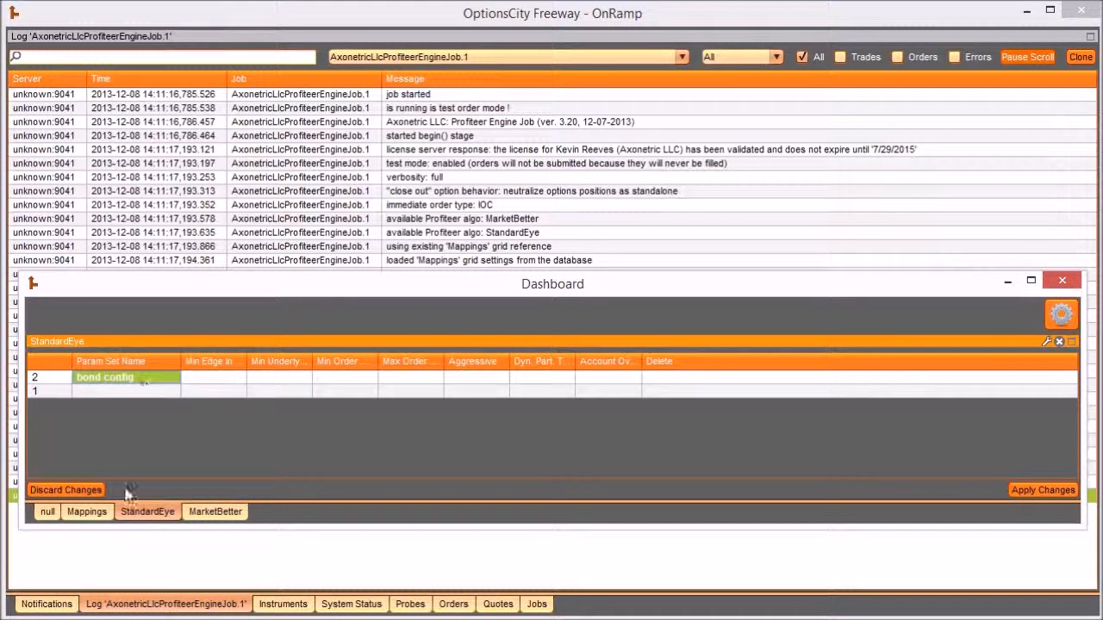
left_click(95, 514)
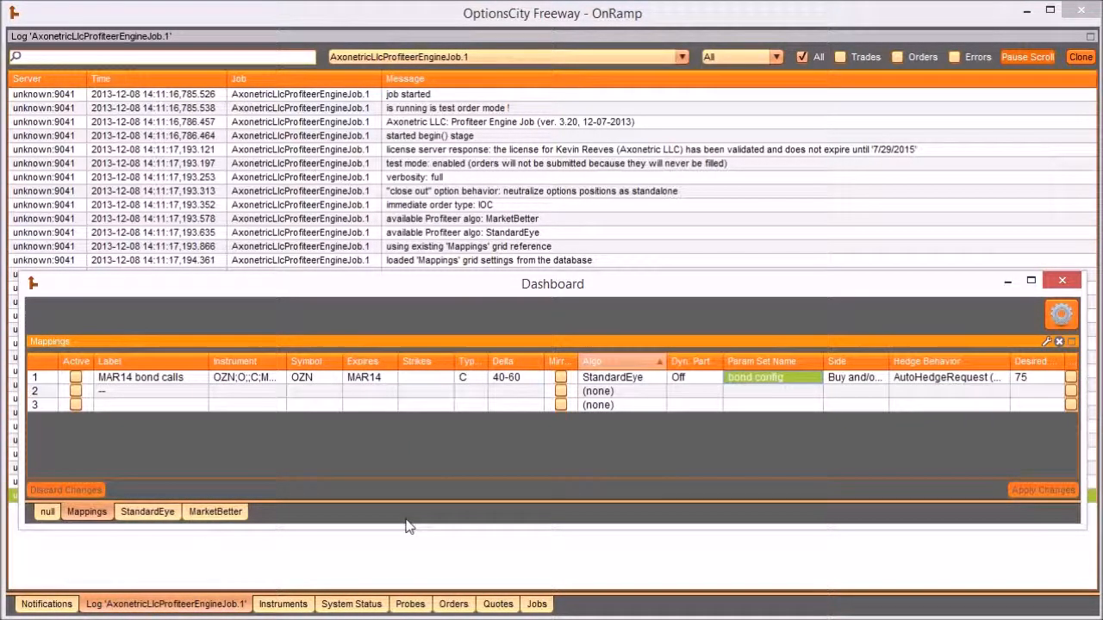
left_click(154, 514)
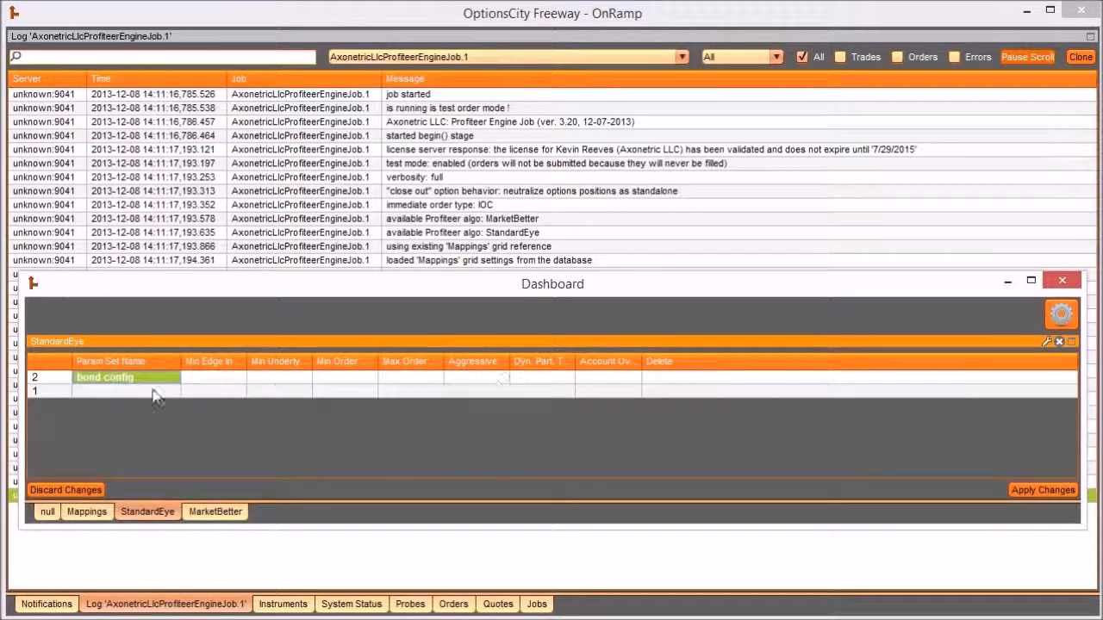
- Widen the Min Edge In Ticks column in StandardEye and set its value for "bond config" to 0.5
left_click(89, 514)
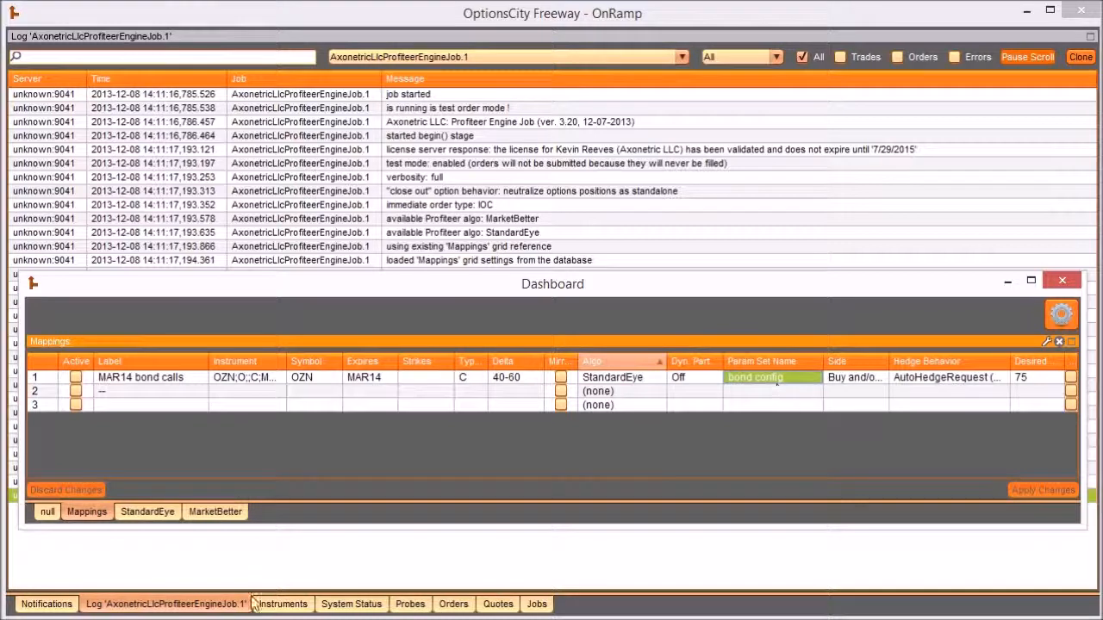
left_click(145, 514)
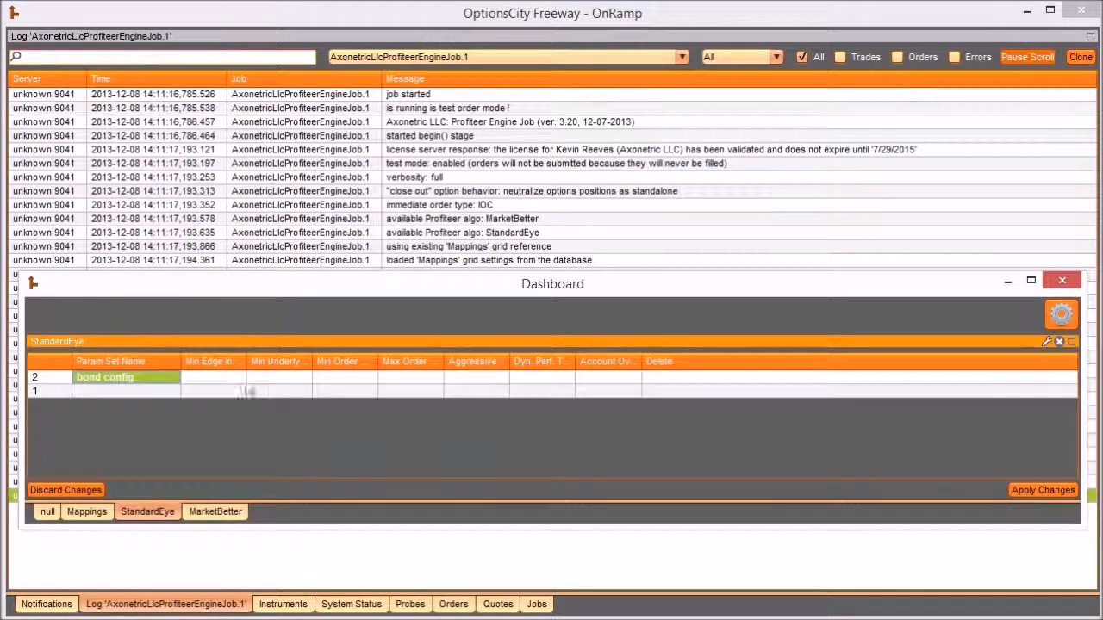
left_click_drag(252, 358, 313, 361)
left_click(207, 379)
left_click(222, 379)
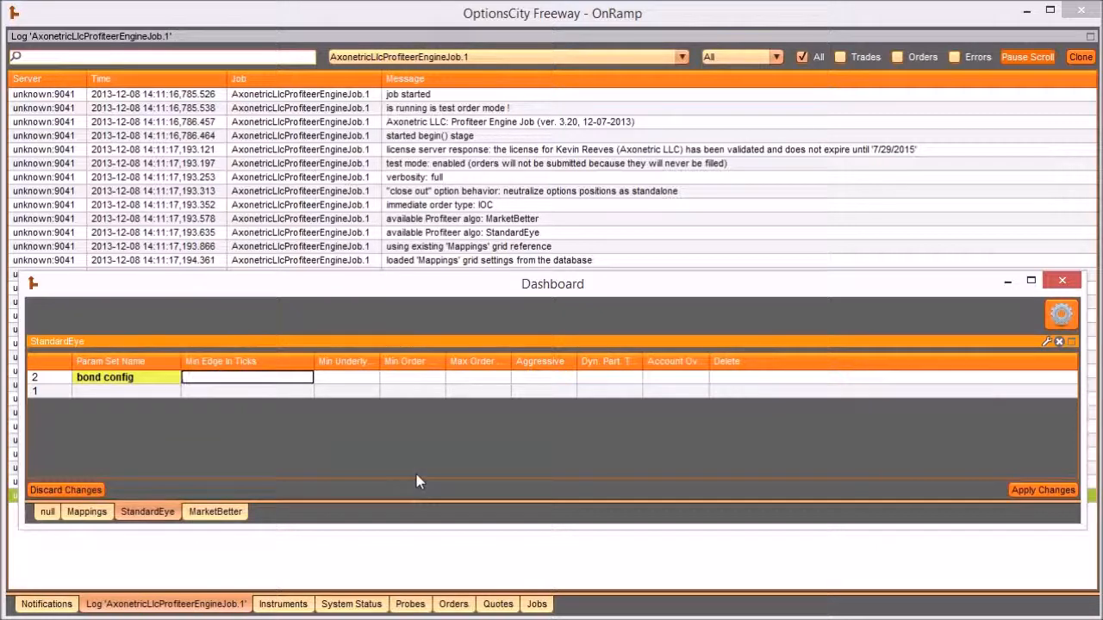
type("0.5")
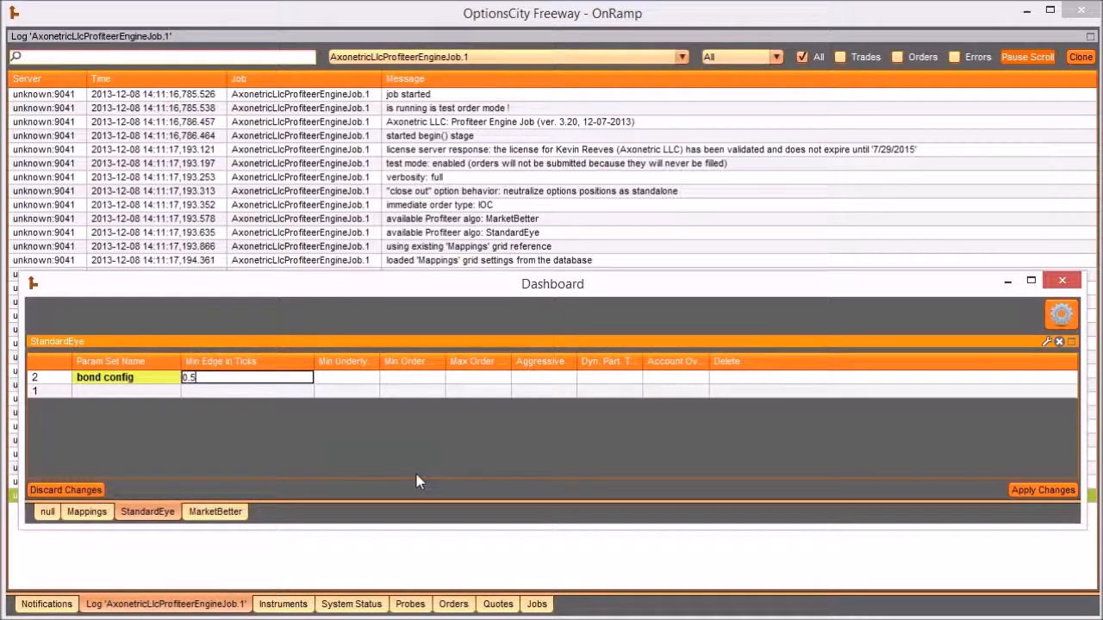
- Widen the Min Underlying Qty column and set its value for "bond config" to 100
left_click(354, 380)
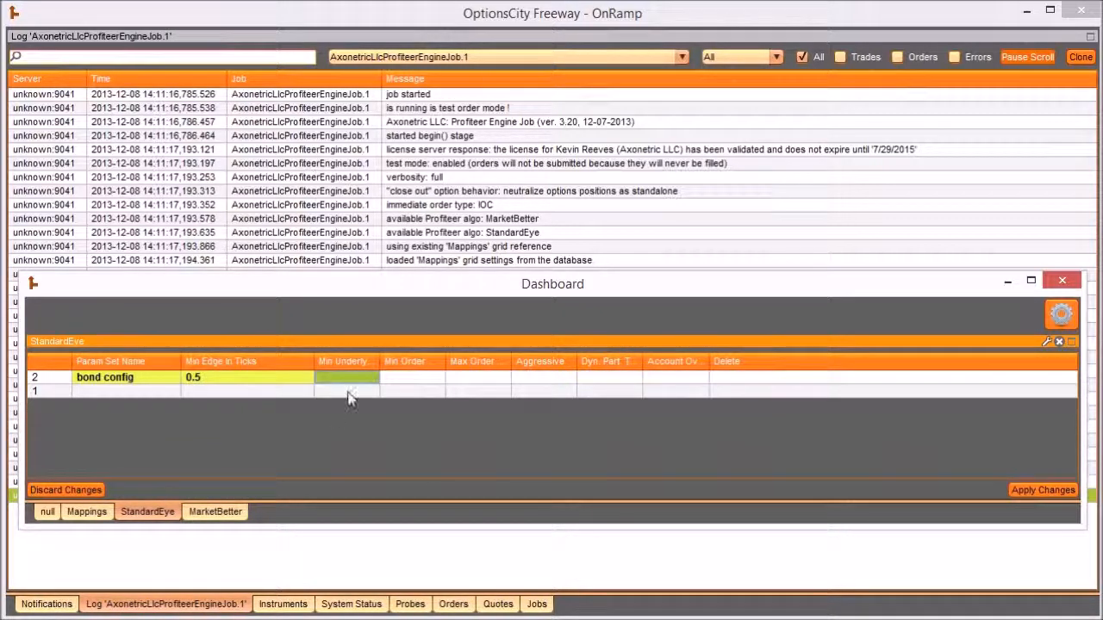
left_click_drag(379, 359, 504, 361)
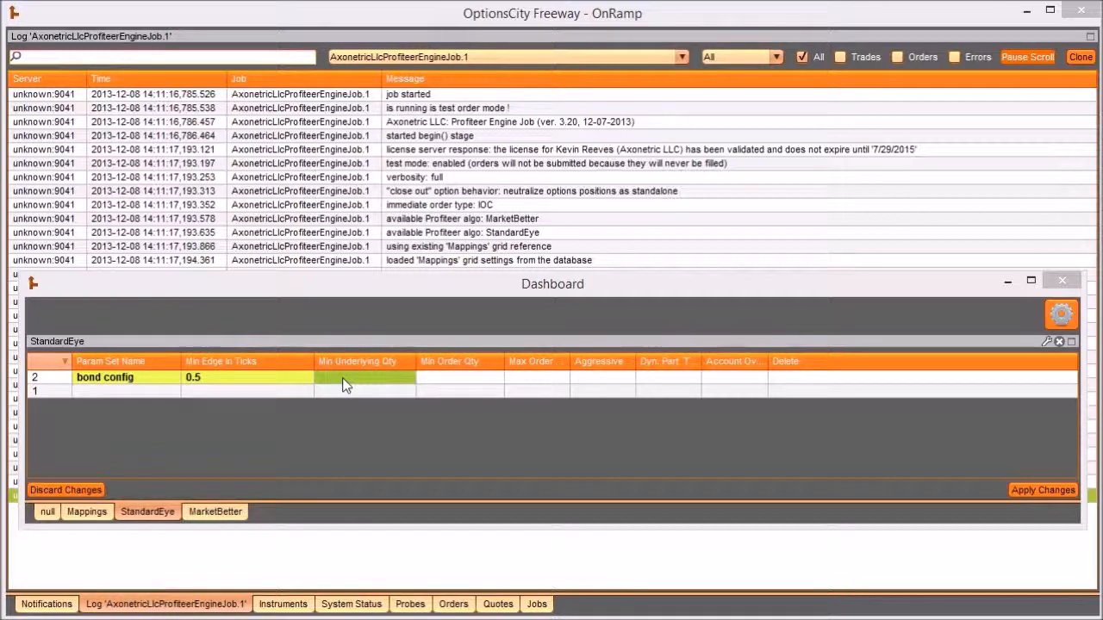
left_click(342, 378)
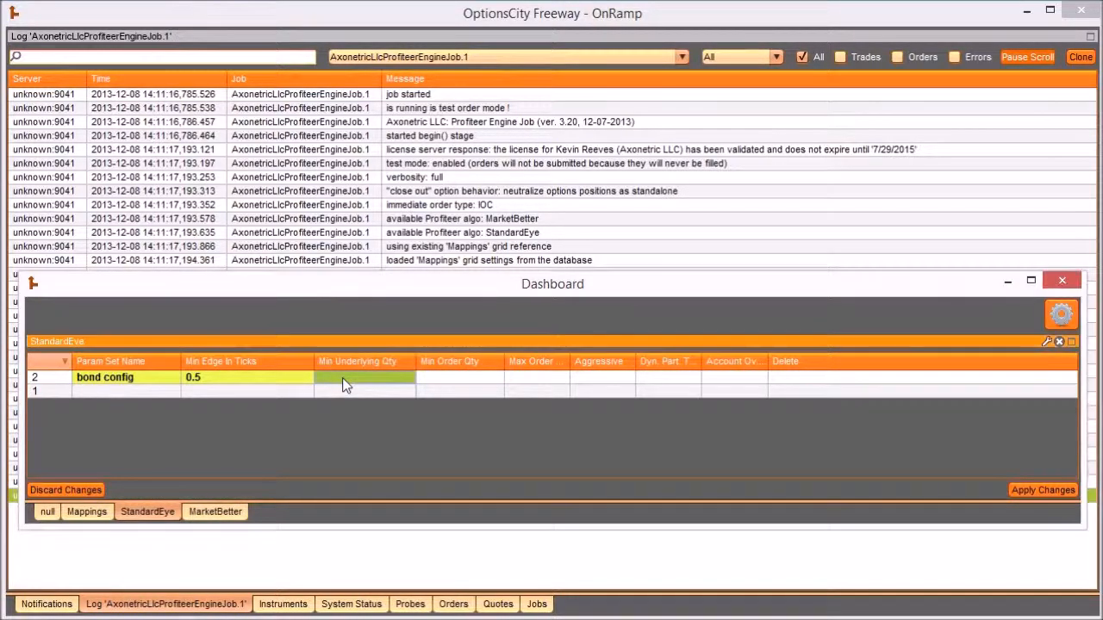
left_click(342, 377)
type("100")
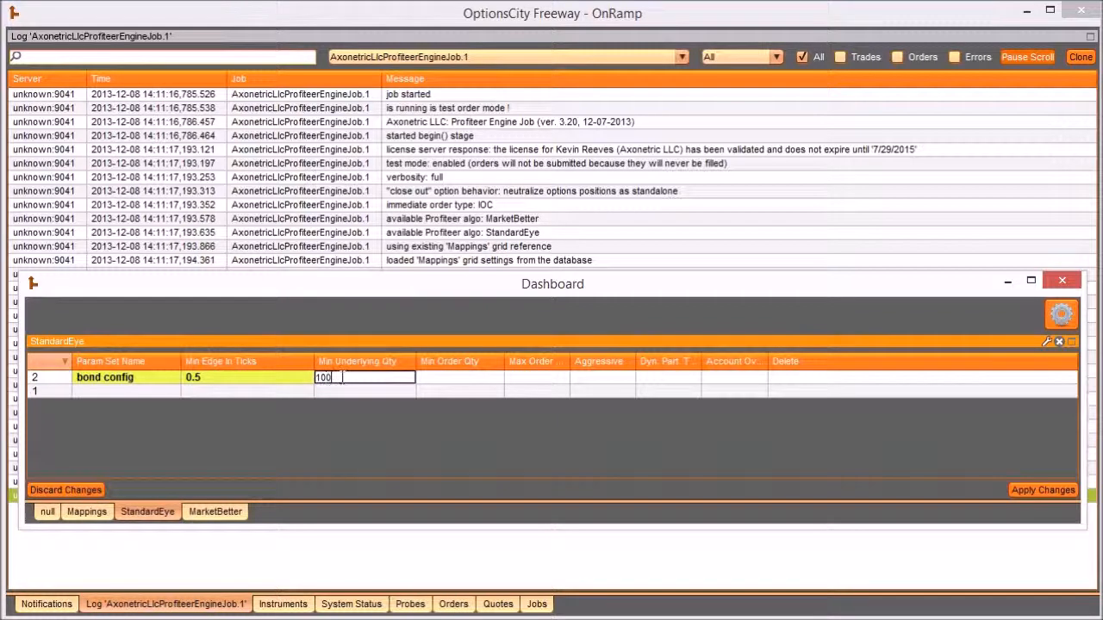
key("Return")
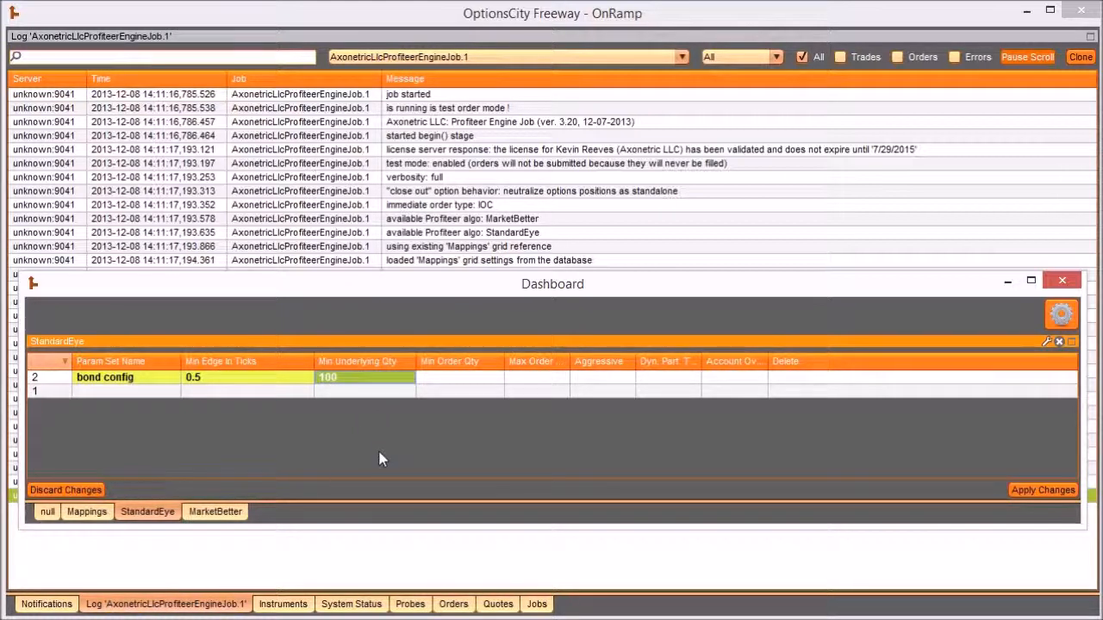
double_click(370, 381)
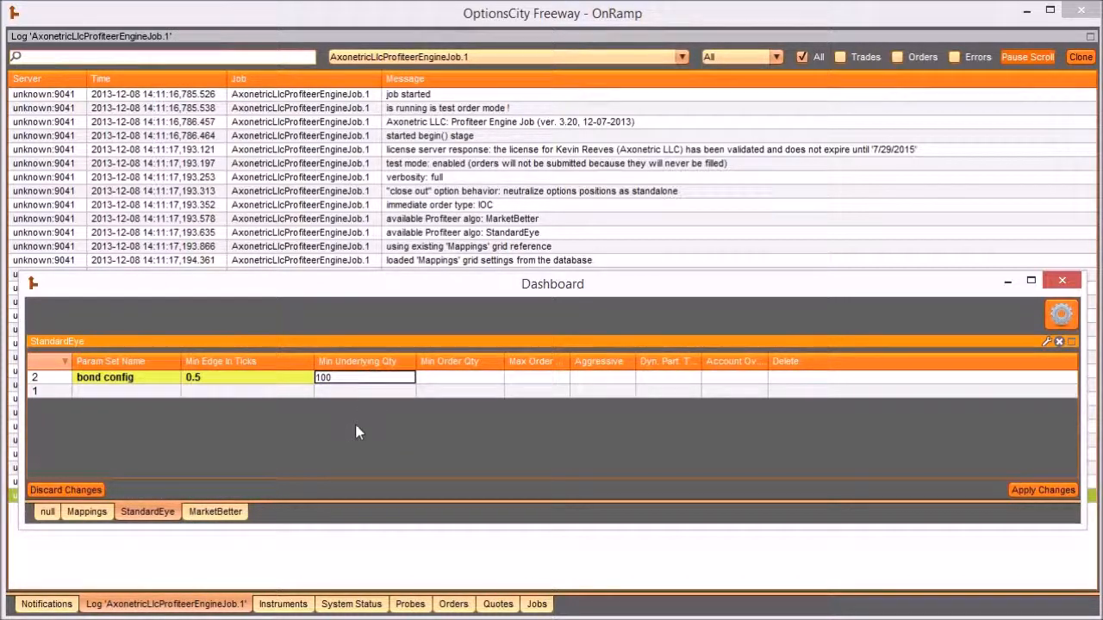
double_click(361, 378)
key("Return")
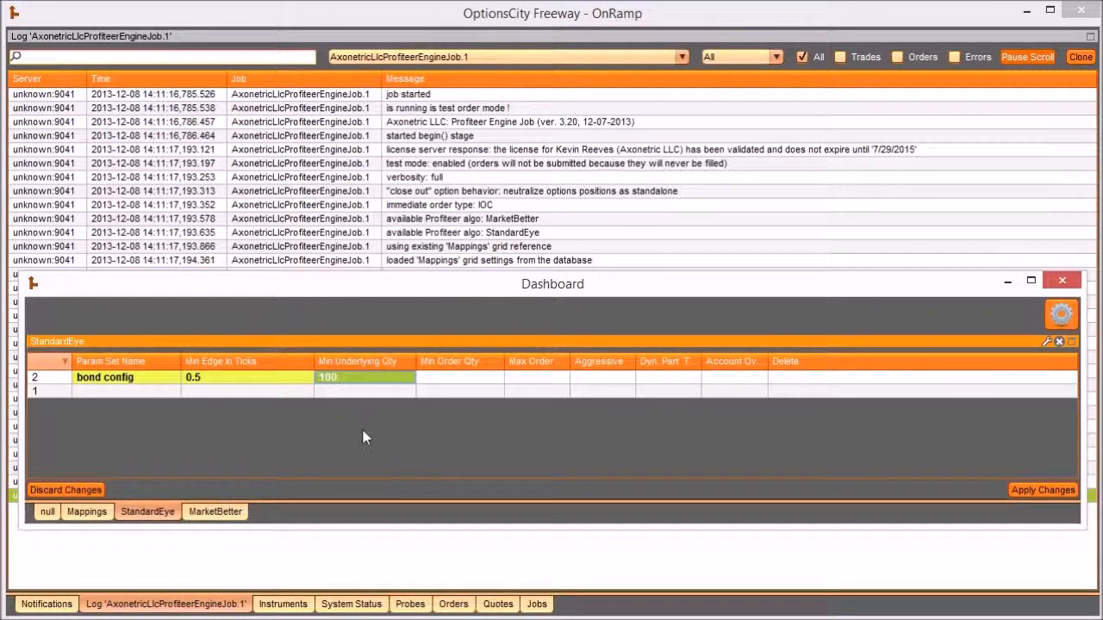
double_click(347, 385)
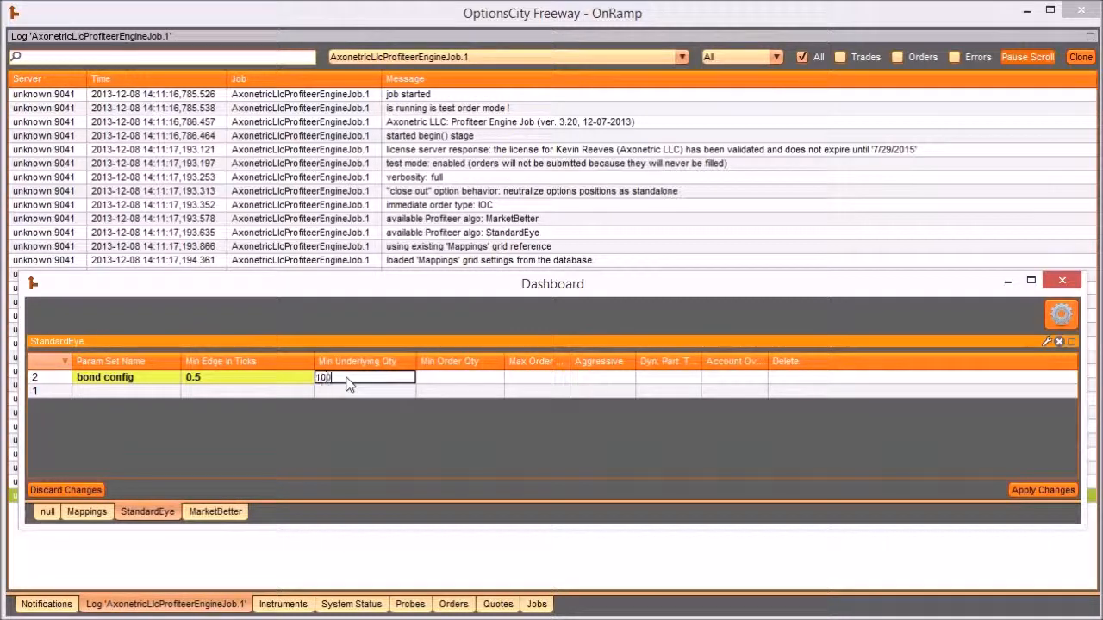
key("Return")
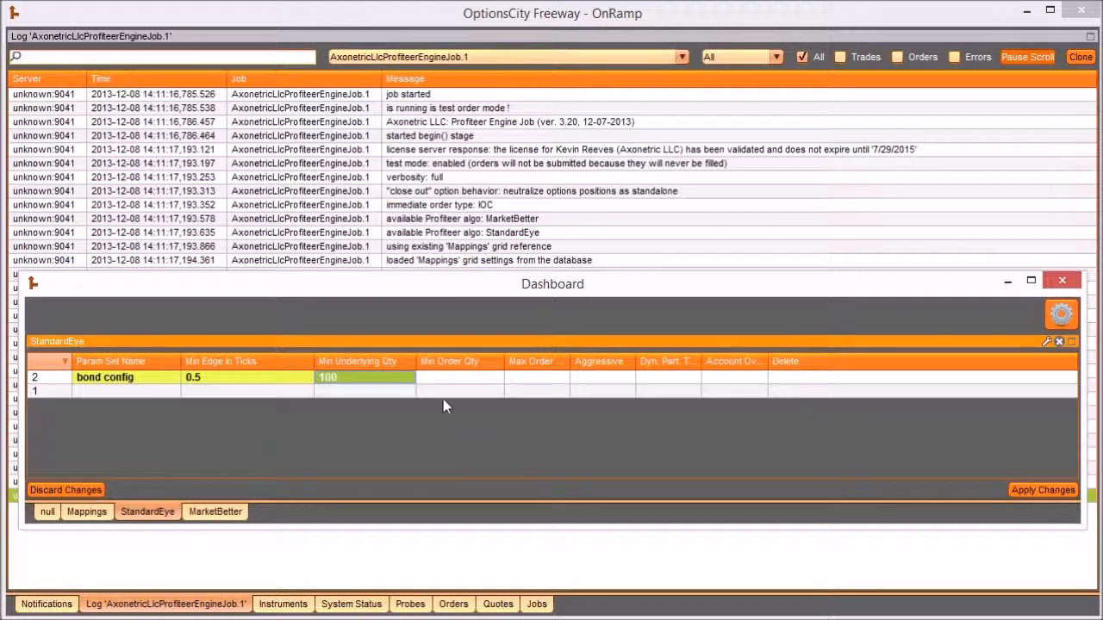
- Set the Min Order Qty of the "bond config" parameter set to 5
left_click(444, 369)
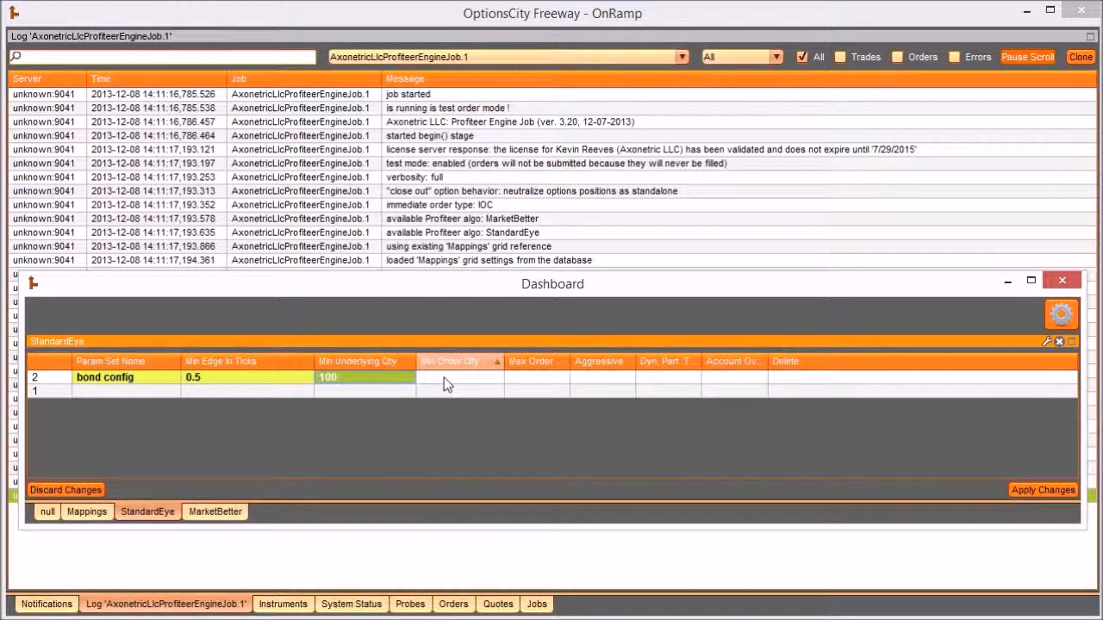
left_click(445, 382)
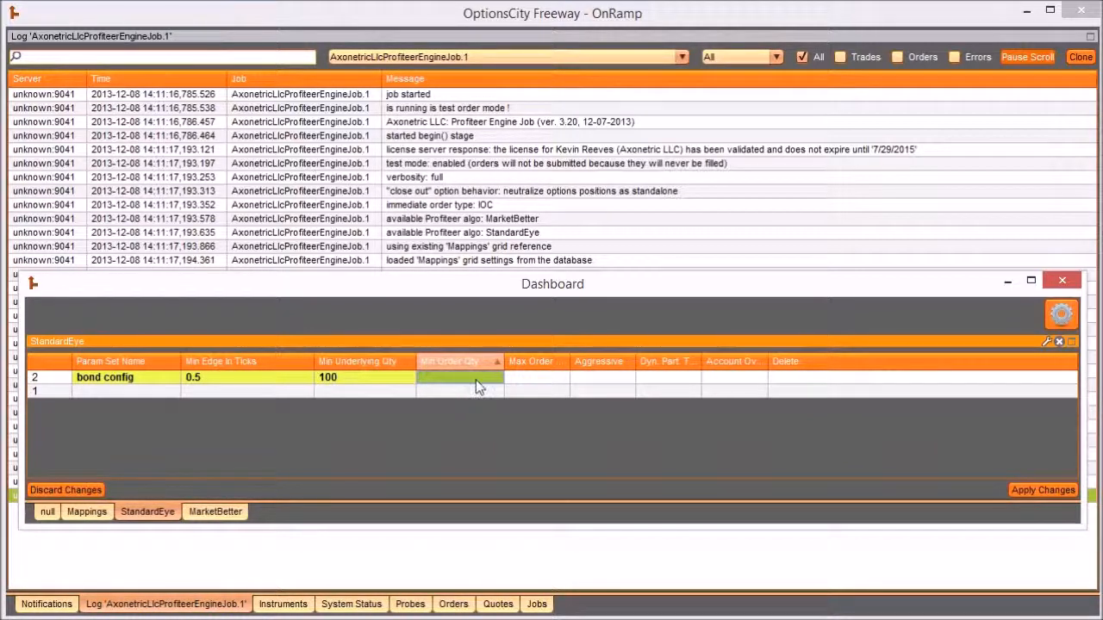
left_click(476, 380)
type("5")
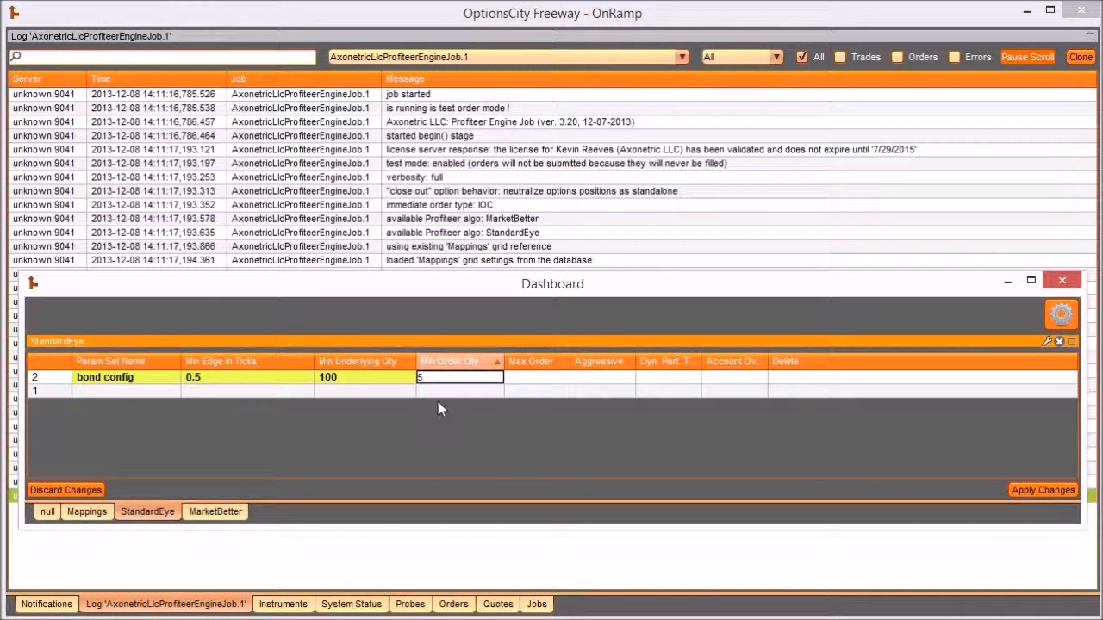
key("Return")
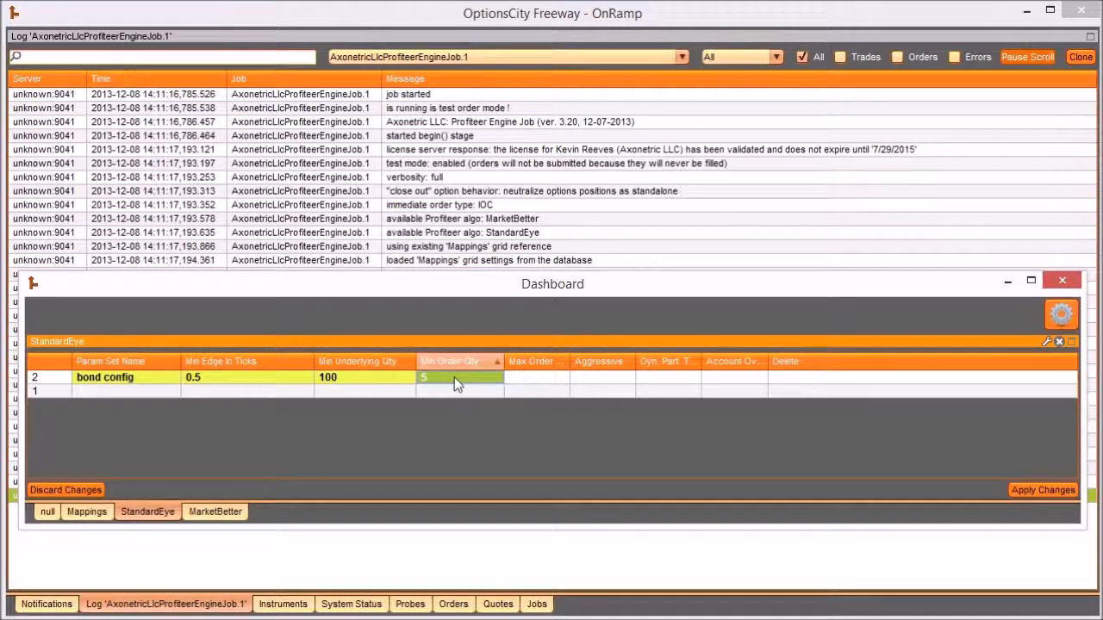
- Set the Max Order value of "bond config" to 20 and compare it with the Min Order Qty
left_click(544, 379)
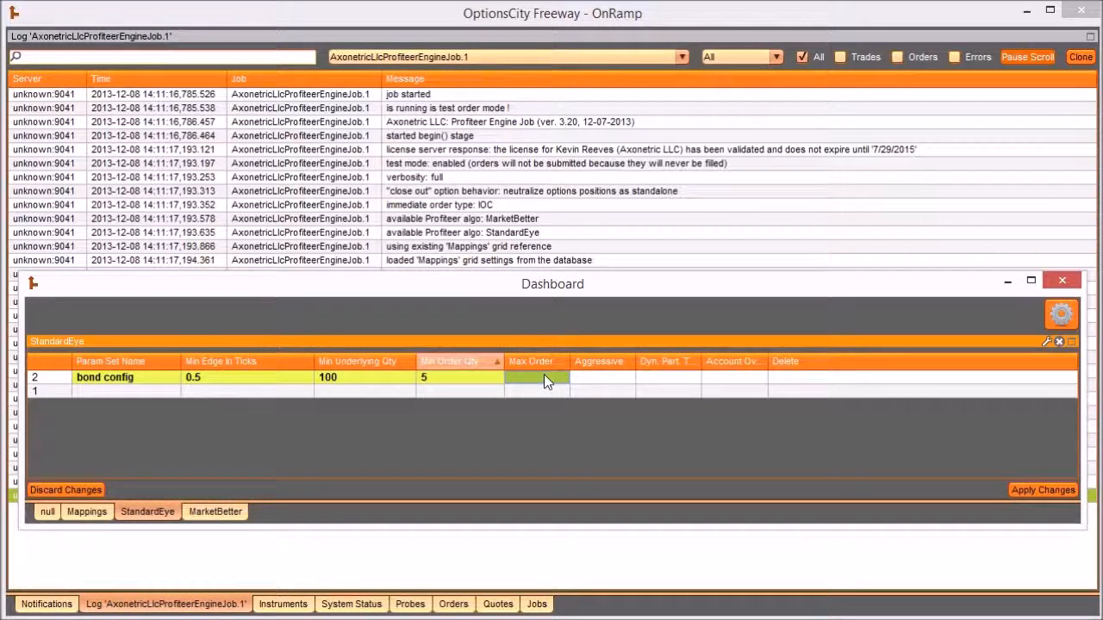
left_click(544, 382)
type("20")
left_click(536, 392)
left_click(543, 379)
left_click(484, 380)
left_click(549, 379)
left_click(475, 380)
left_click(538, 378)
- Compare the Desired value of Mappings row 1 with the Max Order value of "bond config" in StandardEye
left_click(87, 512)
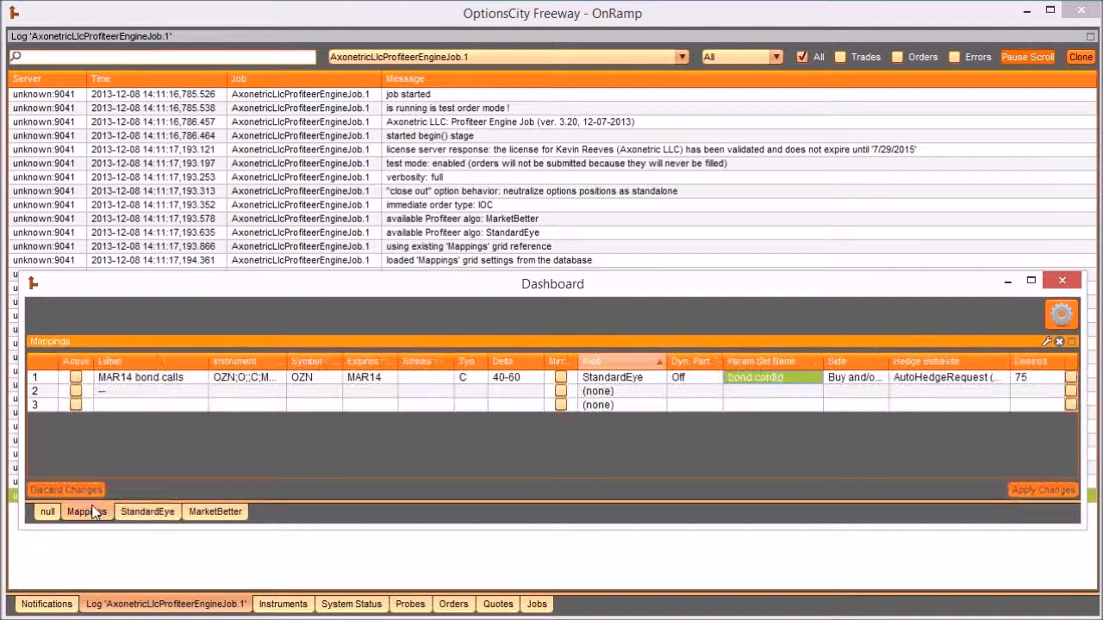
left_click(1026, 384)
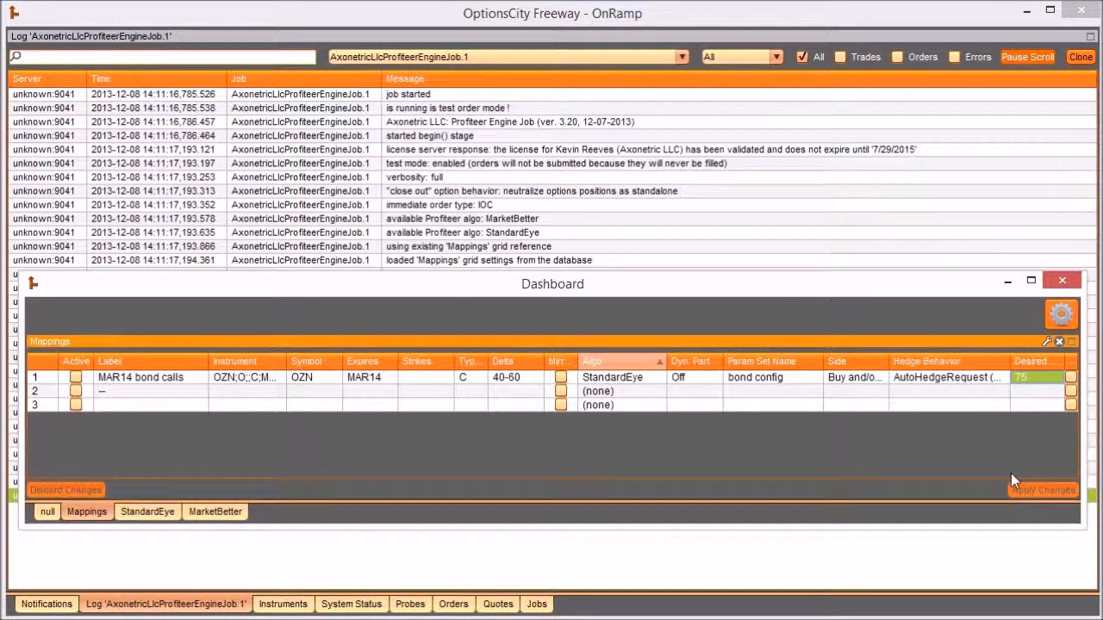
type("75")
left_click(167, 513)
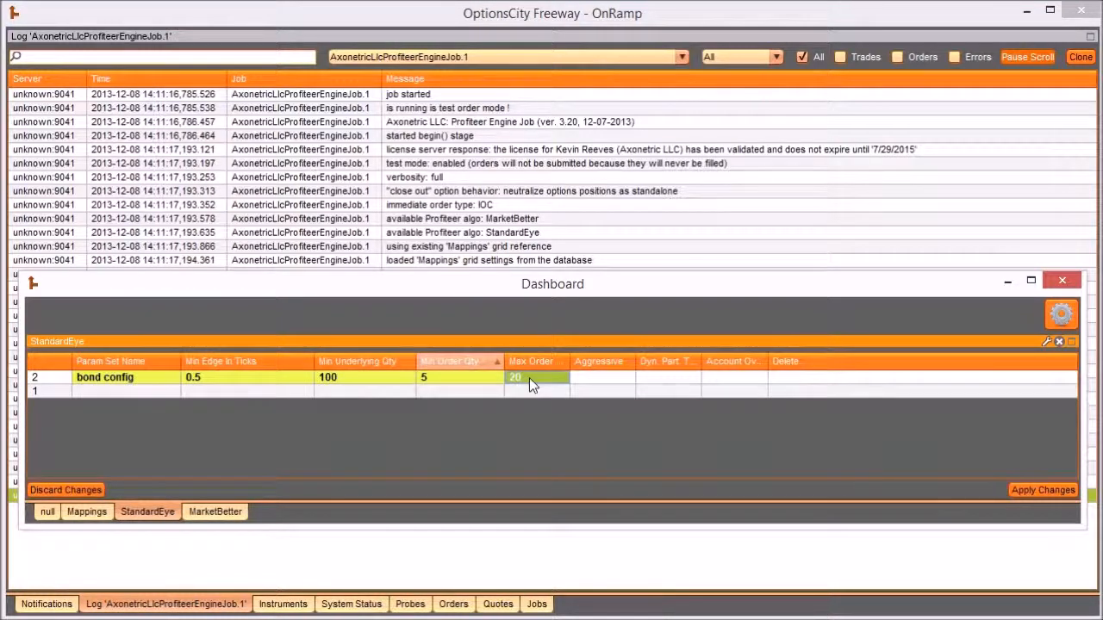
left_click(96, 515)
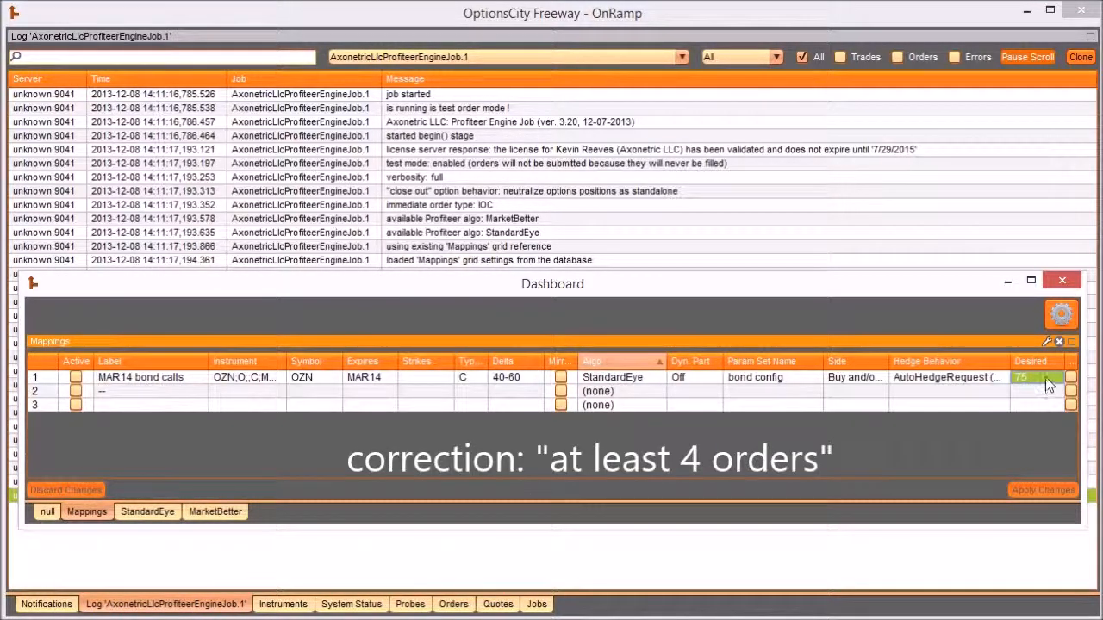
left_click(147, 512)
- Change the Max Order value of "bond config" to 10
double_click(534, 379)
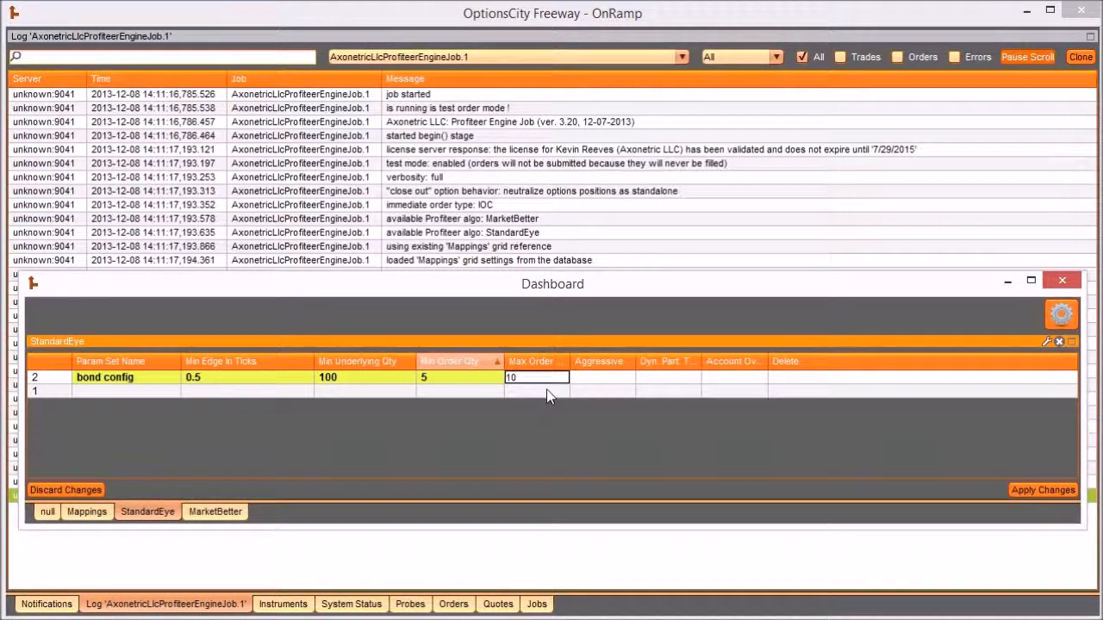
key("Return")
left_click(473, 378)
left_click(554, 379)
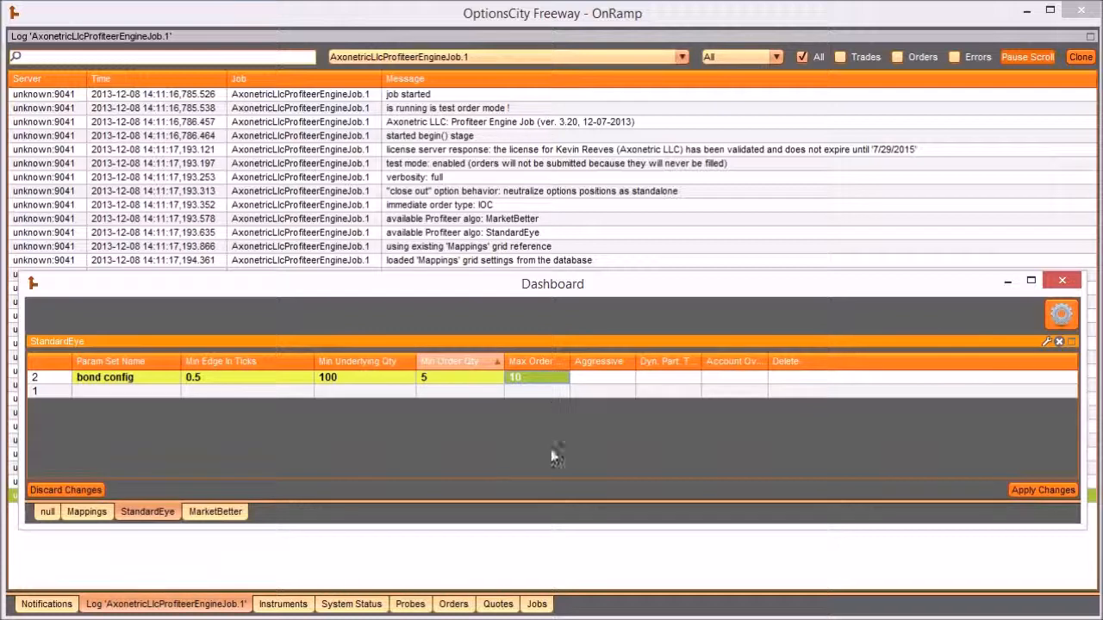
- Replace the Max Order value of "bond config" with 75
double_click(541, 377)
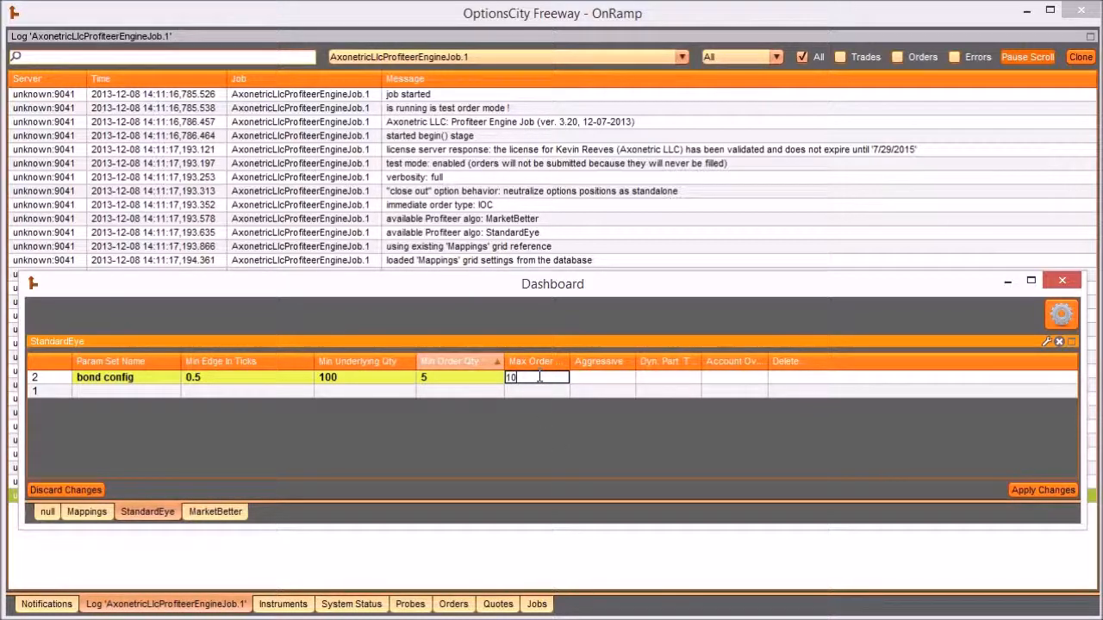
left_click_drag(540, 377, 490, 379)
type("75")
key("Return")
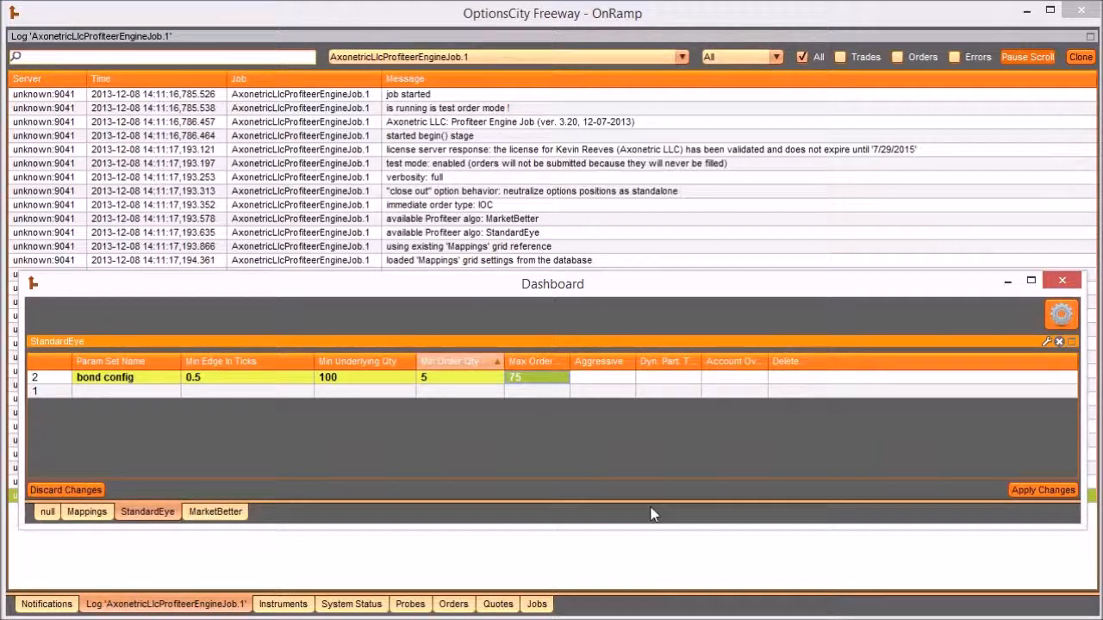
- Widen the Aggressive column and set its value for "bond config" to Y
left_click(619, 382)
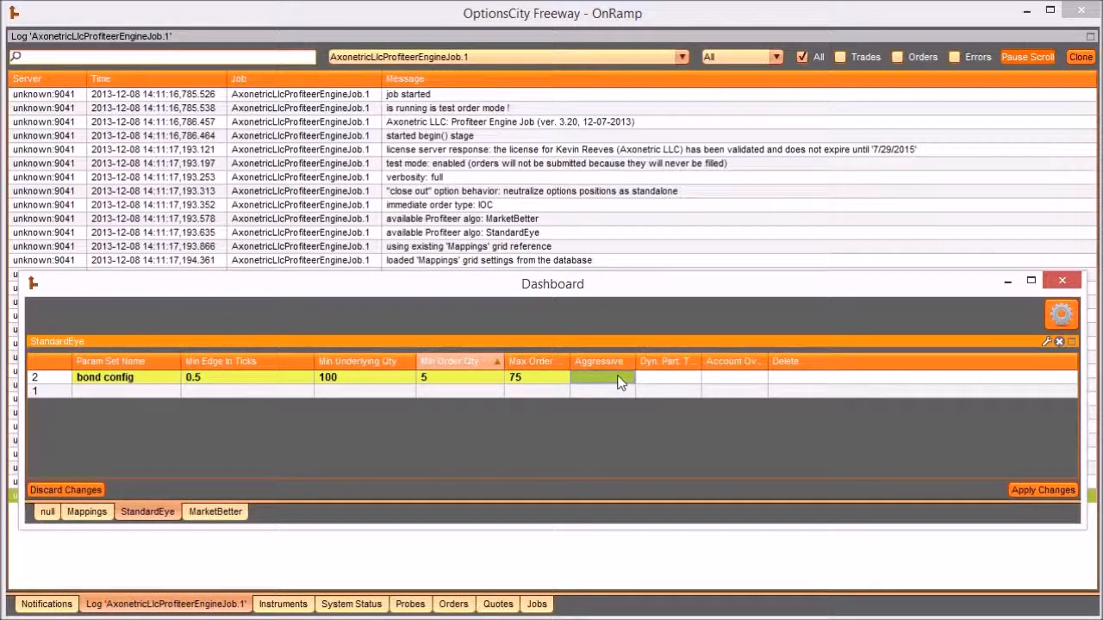
left_click_drag(635, 367, 687, 367)
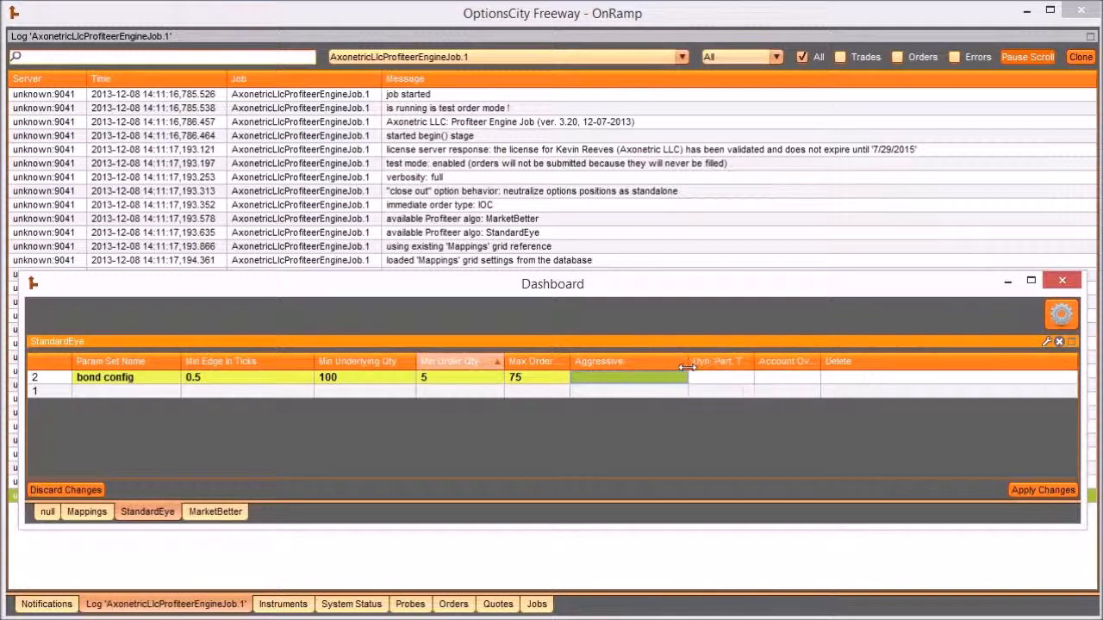
left_click(624, 382)
type("Y")
key("Return")
left_click(616, 385)
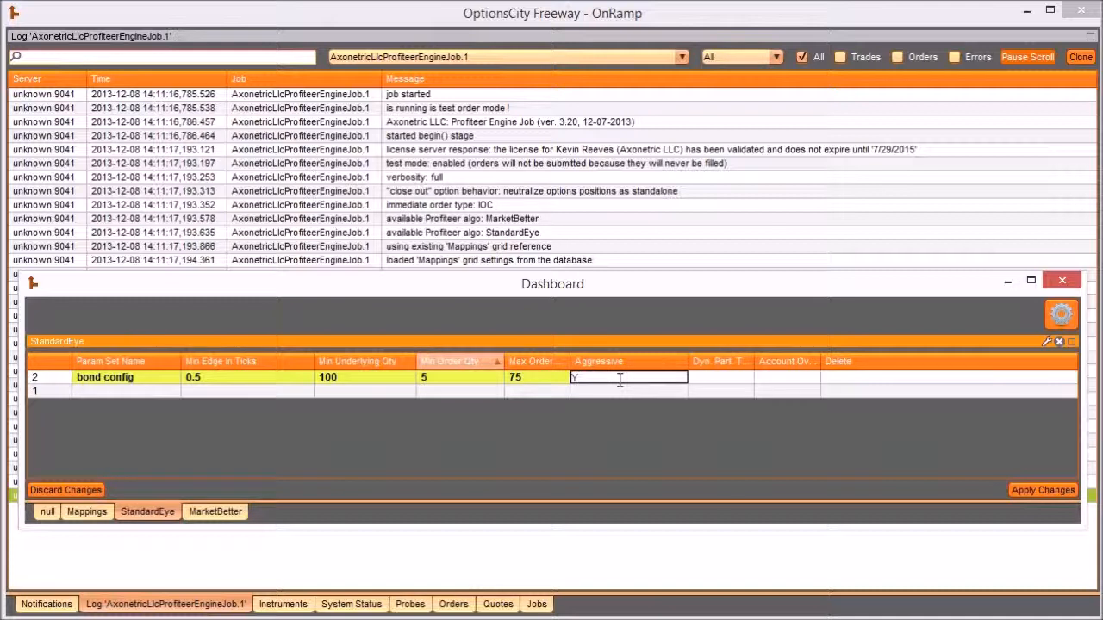
left_click_drag(615, 380, 562, 382)
type("Y")
key("Return")
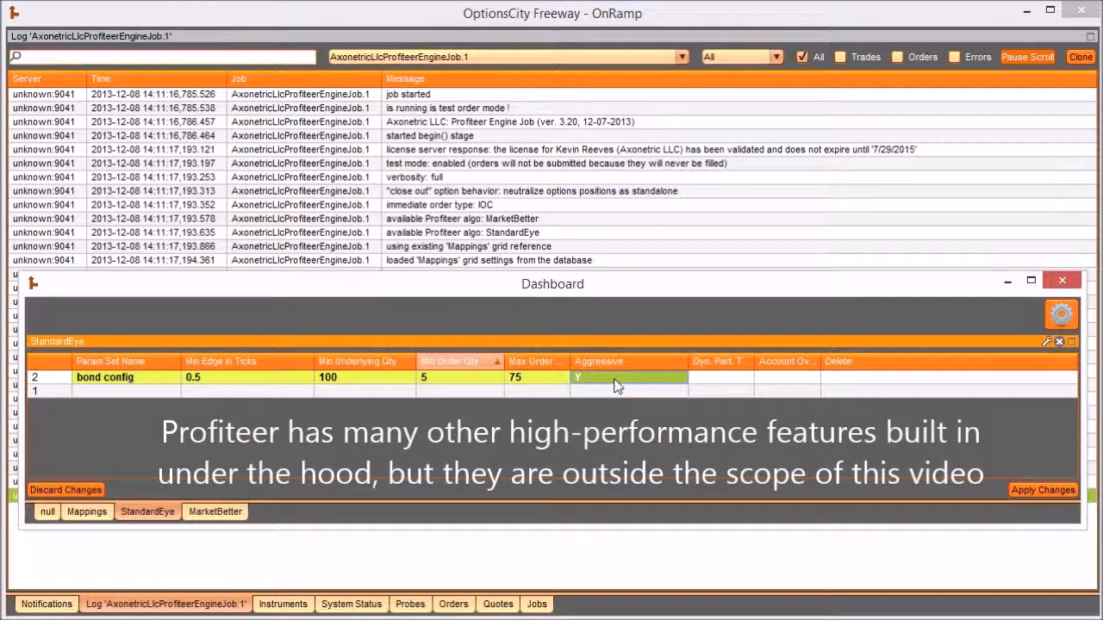
- Widen StandardEye's Dyn. Part. Trigger Qty column to show its full heading, and set Dyn. Part. in Mappings row 1 to Also
left_click_drag(754, 362, 799, 369)
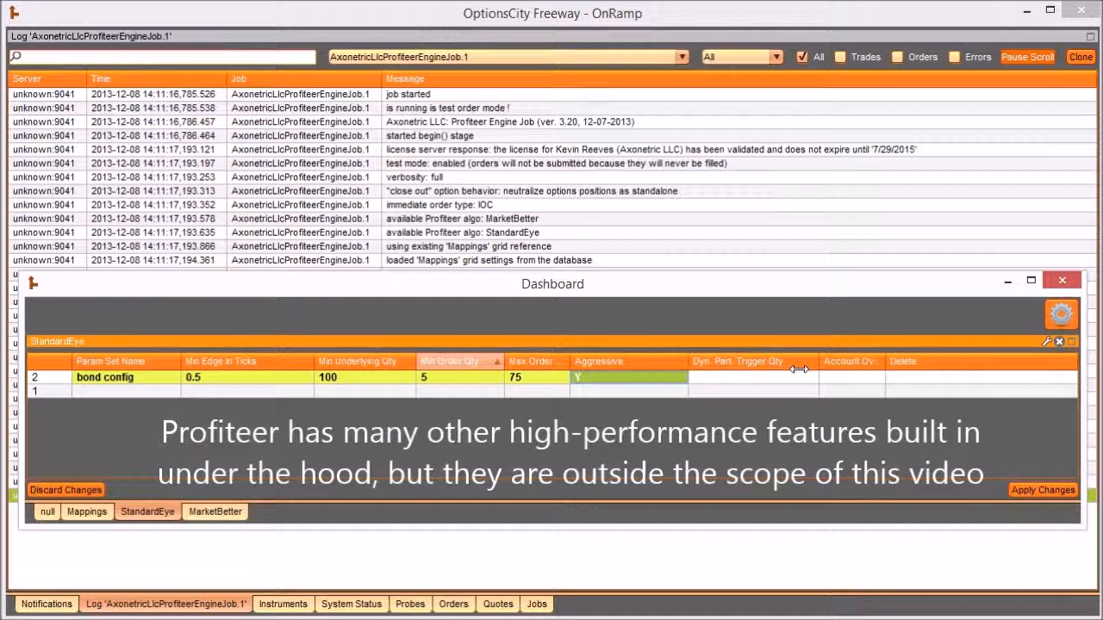
left_click(726, 377)
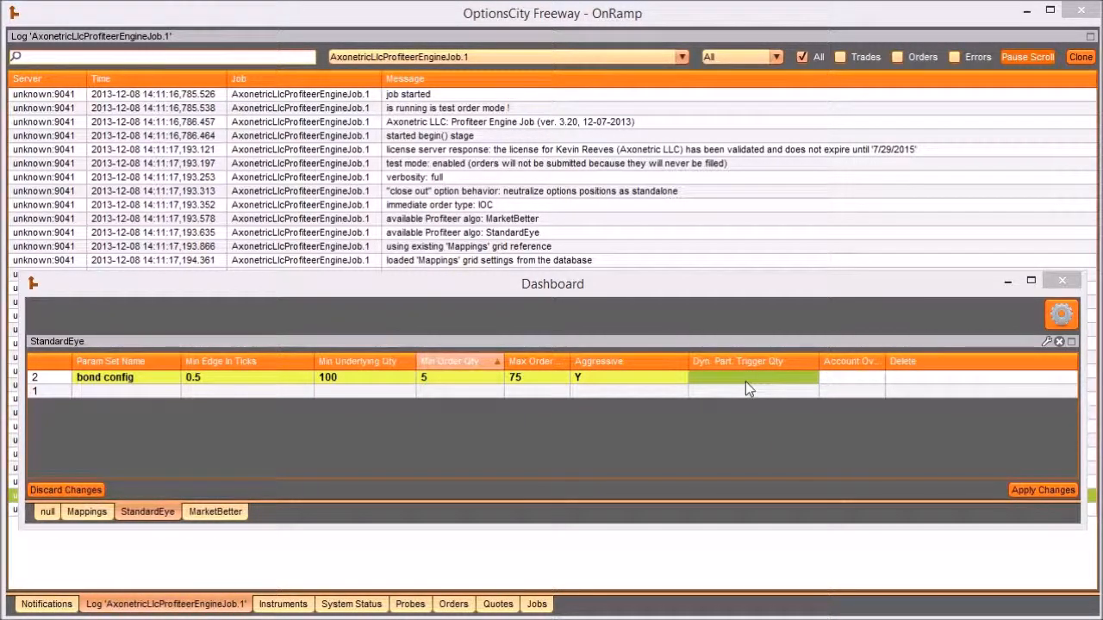
left_click(87, 512)
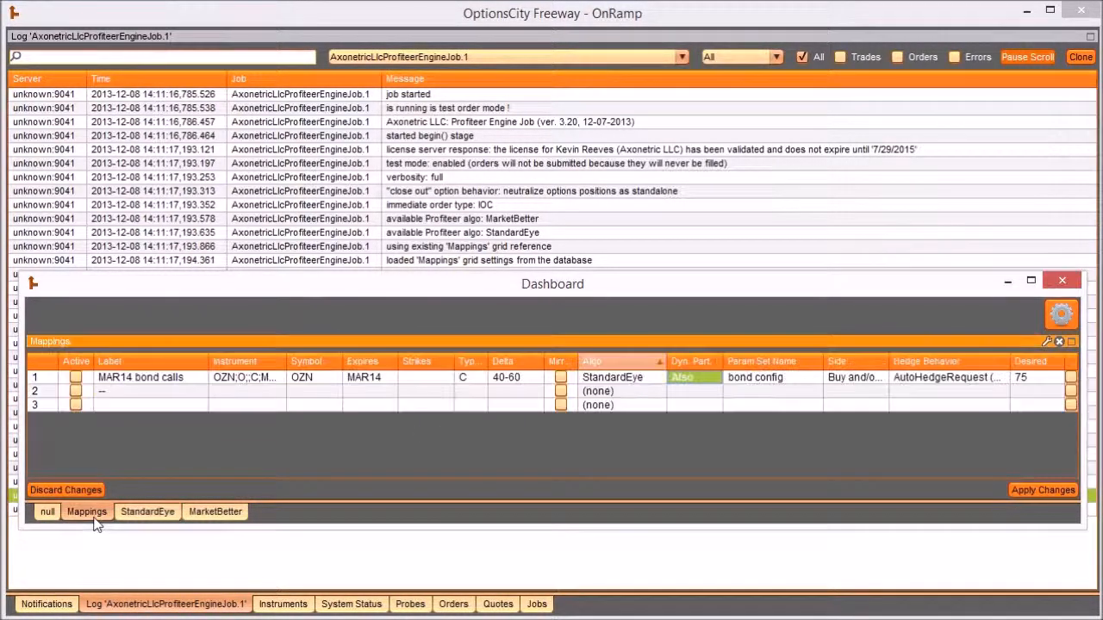
left_click(714, 379)
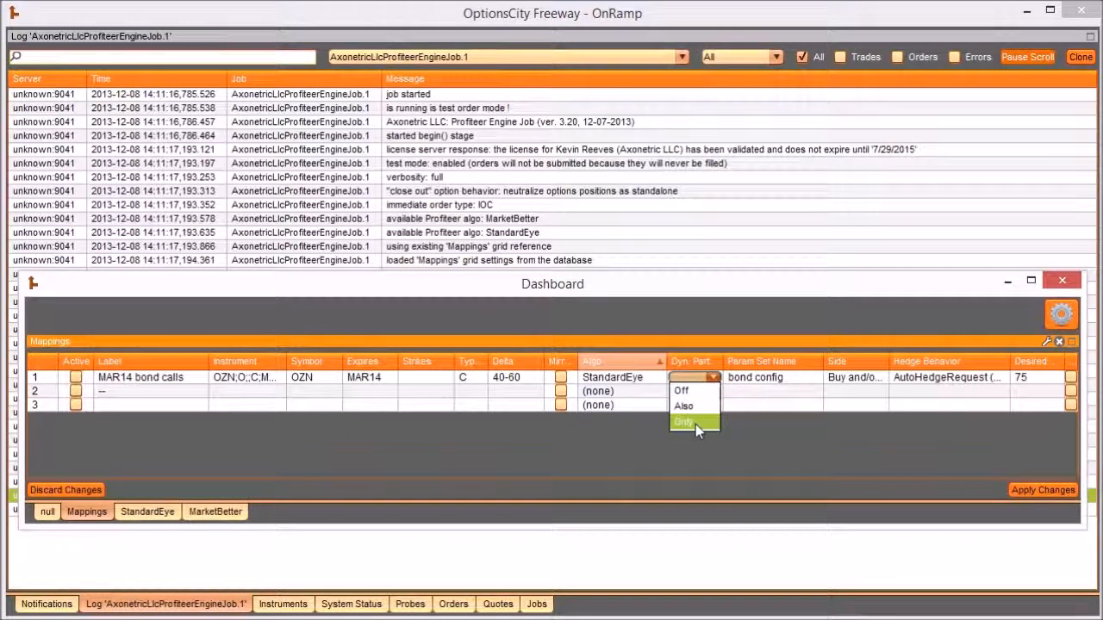
left_click(684, 406)
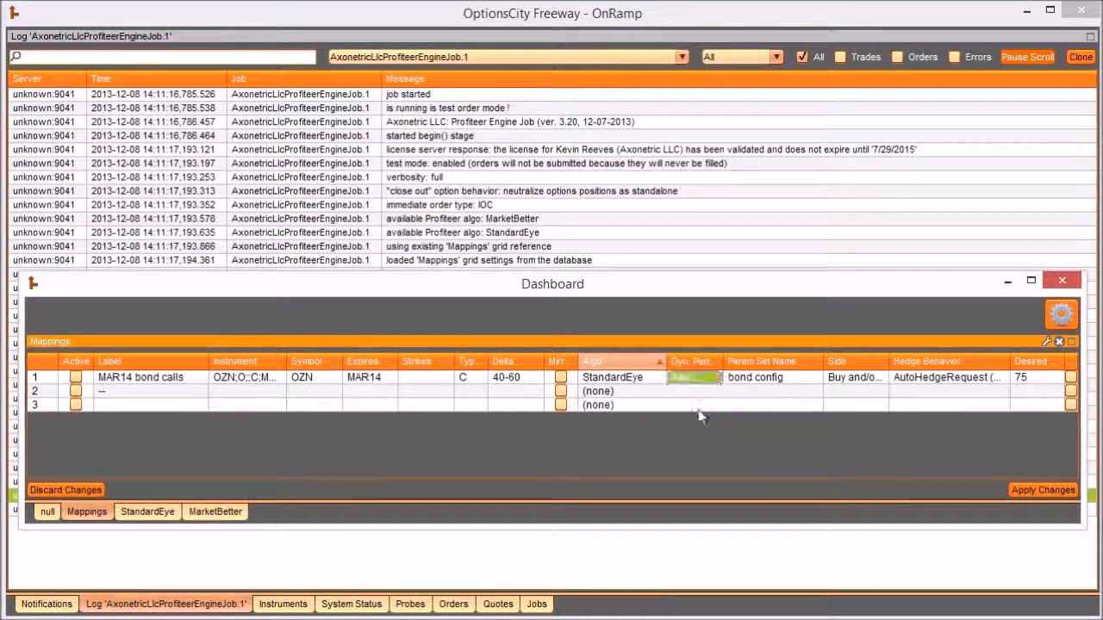
- Set the StandardEye Dyn. Part. Trigger Qty of "bond config" to 250
left_click(147, 512)
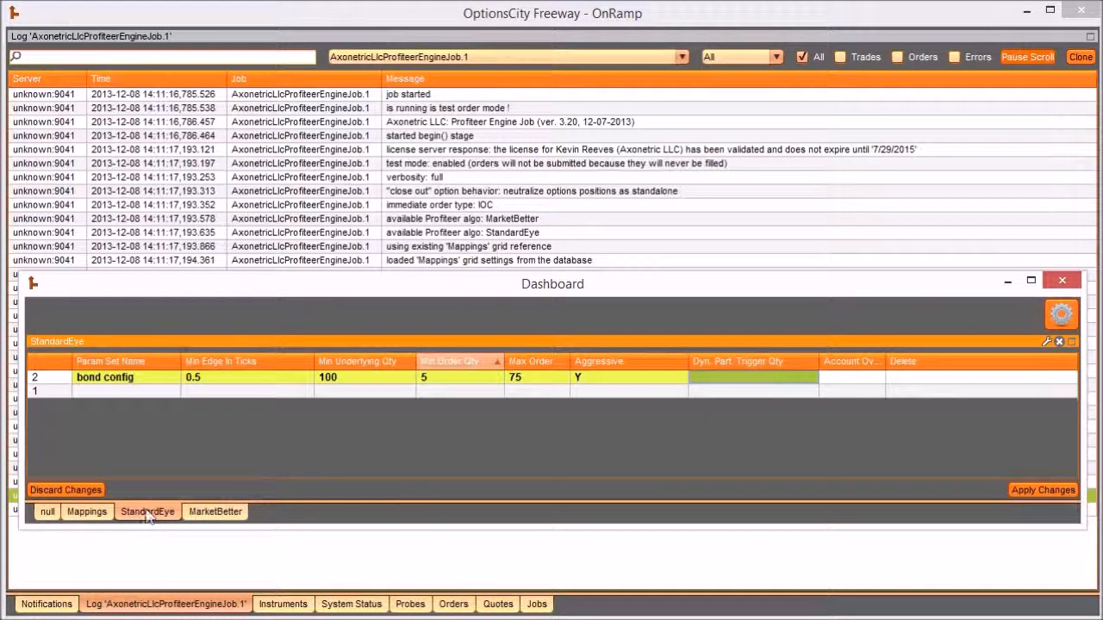
left_click(747, 383)
type("250")
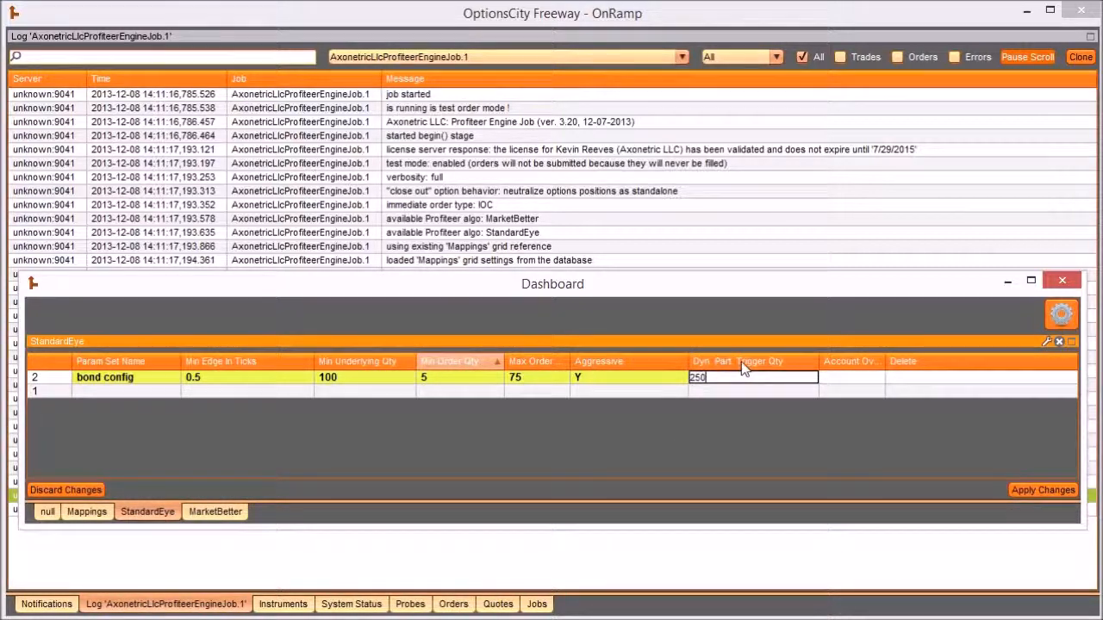
key("Return")
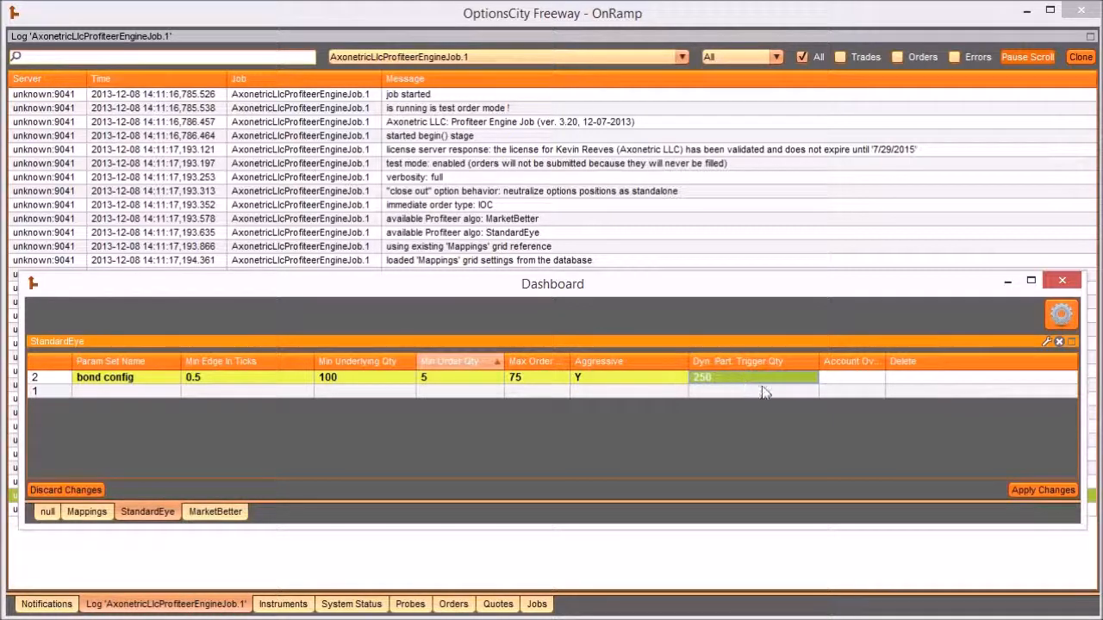
- Widen the Account Override column, try an account code for "bond config" and clear it again
left_click_drag(883, 369, 925, 369)
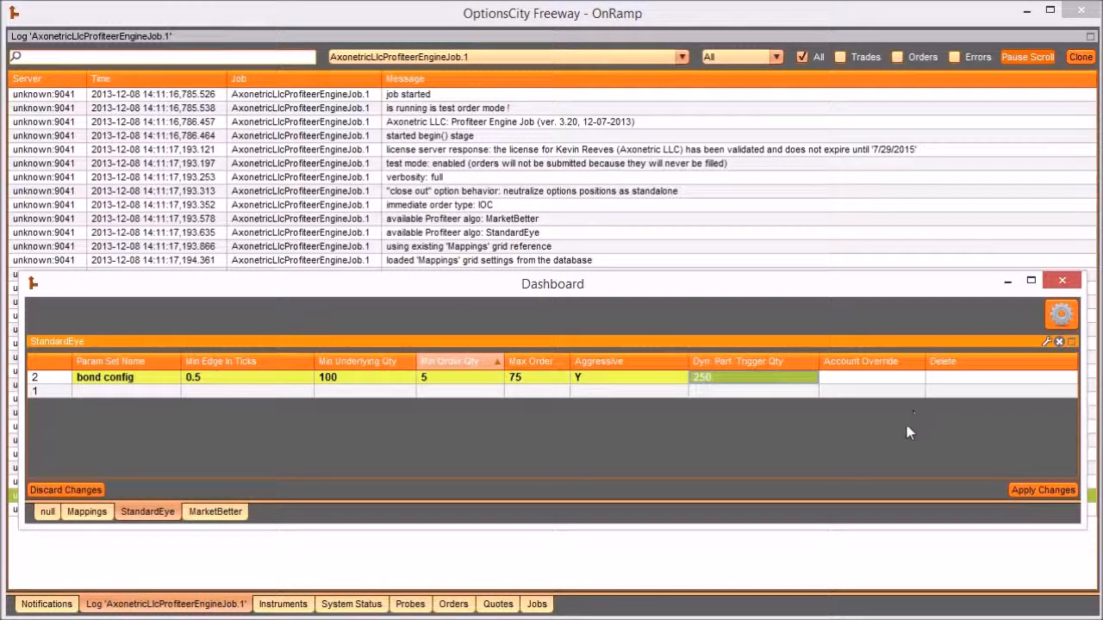
left_click(893, 380)
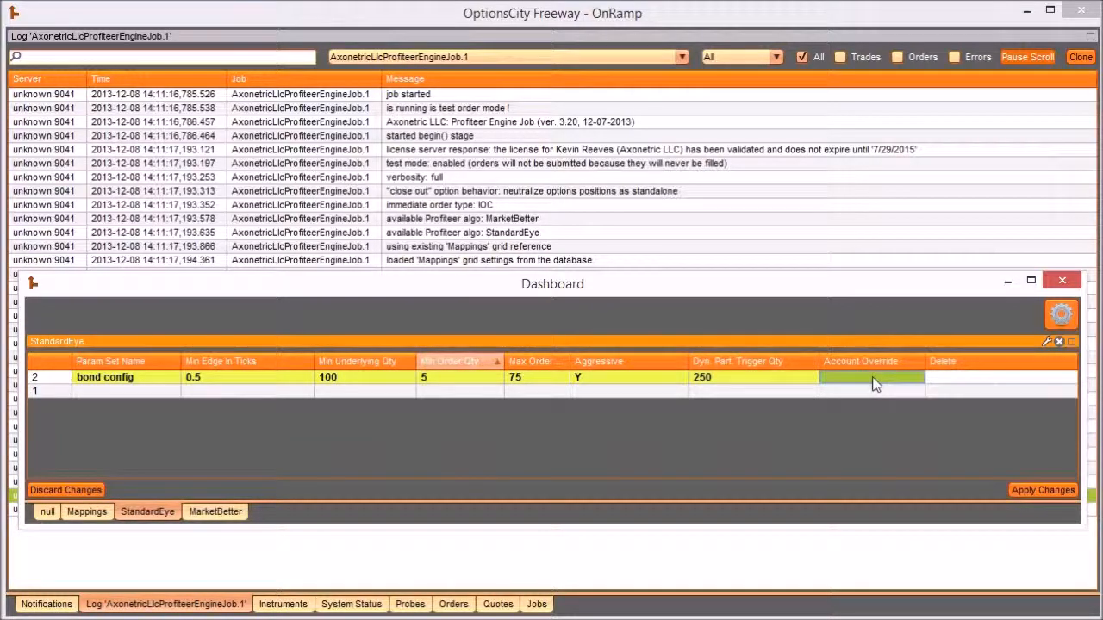
left_click(862, 382)
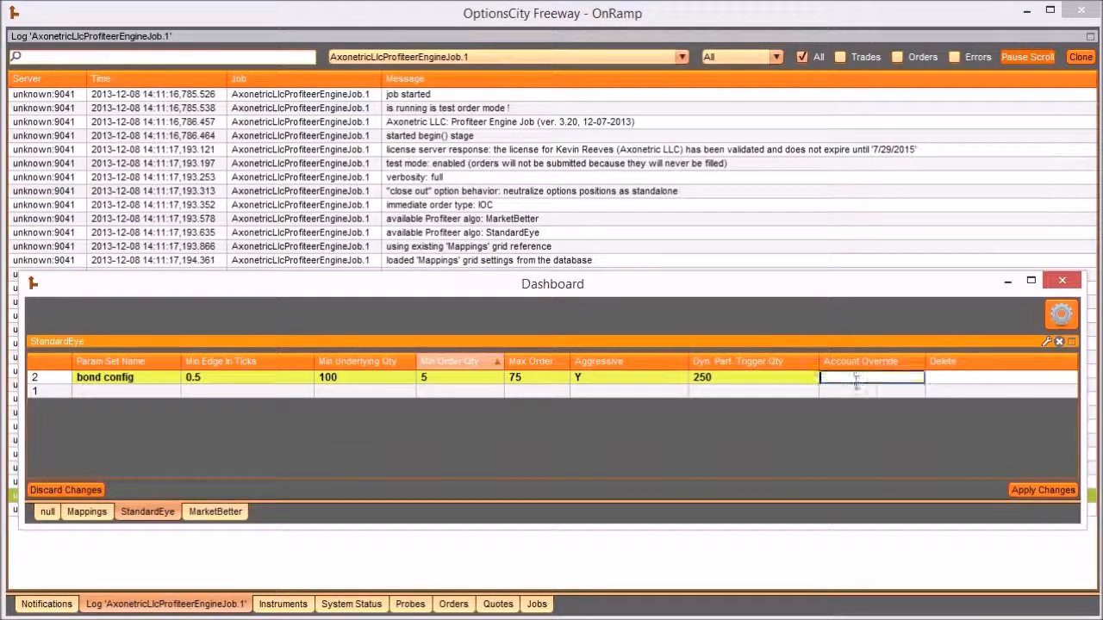
type("A2")
key("Return")
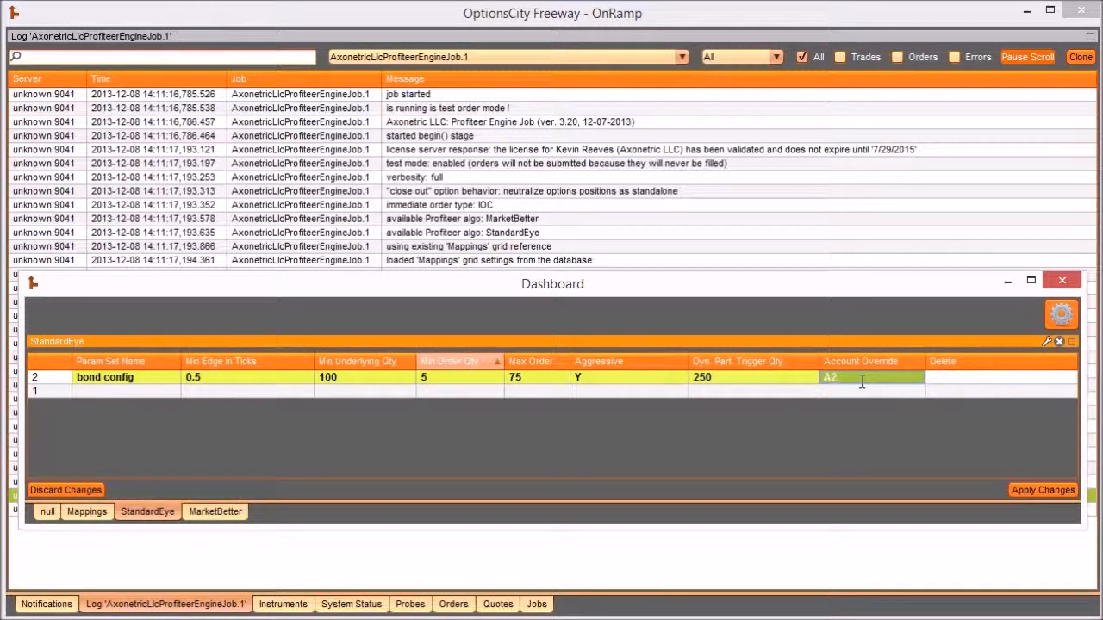
left_click(890, 381)
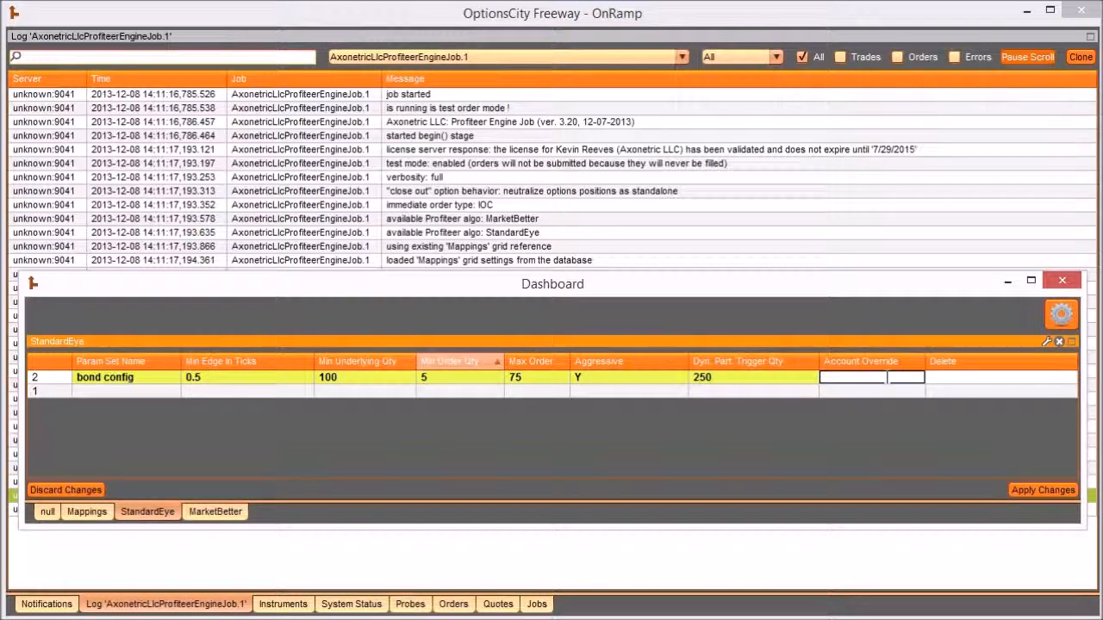
key("Return")
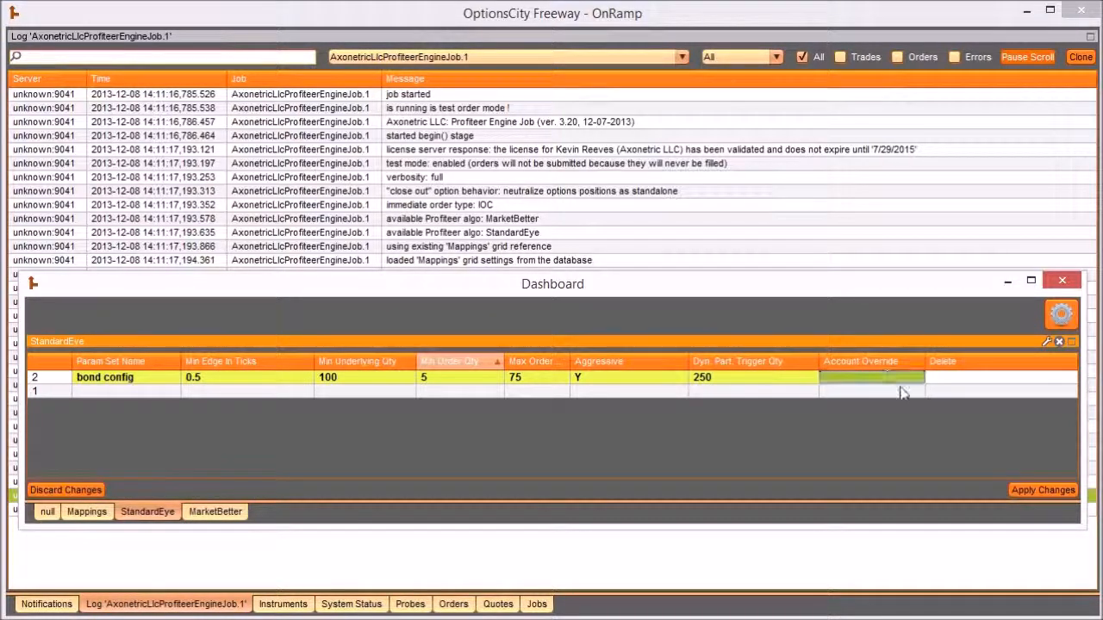
- Try marking "bond config" for deletion with Y in its Delete cell, and clear the mark again
left_click(958, 377)
left_click(959, 377)
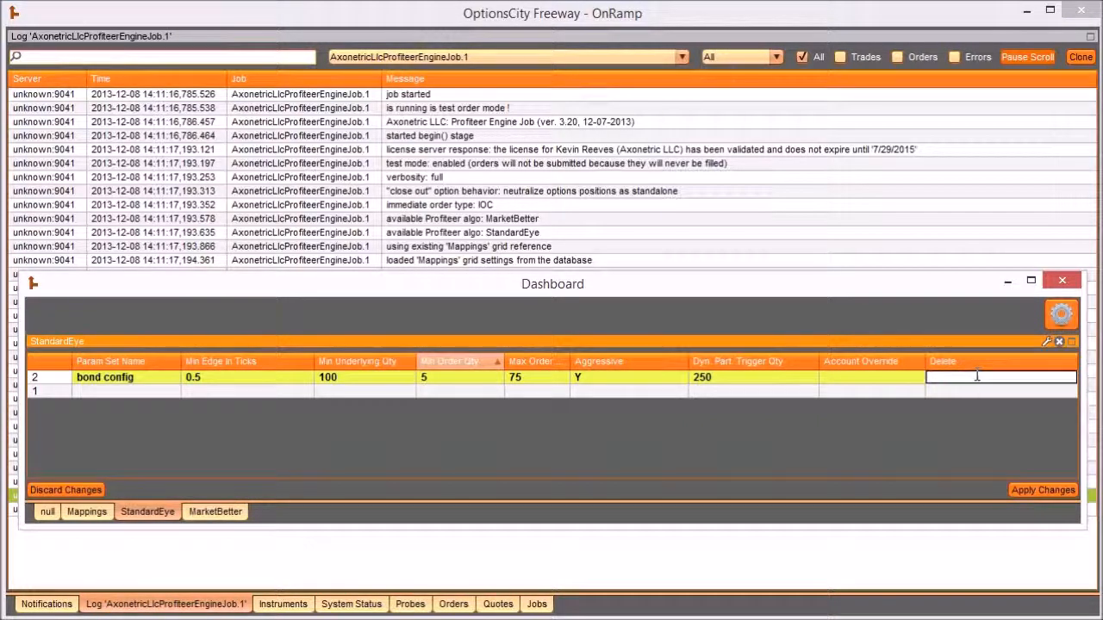
type("Y")
key("Return")
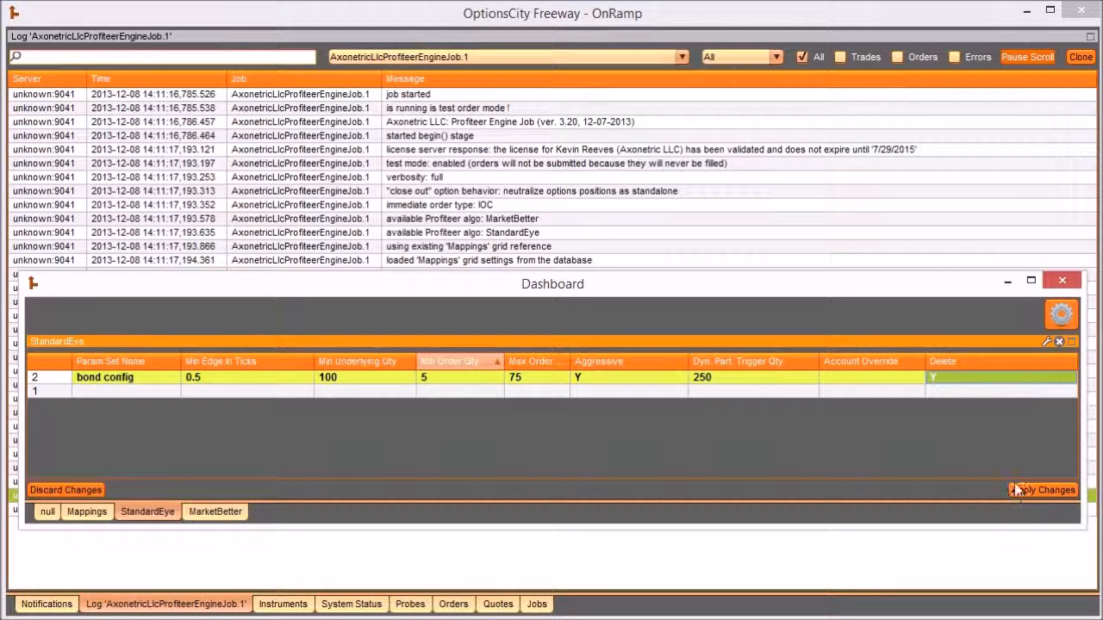
left_click(939, 377)
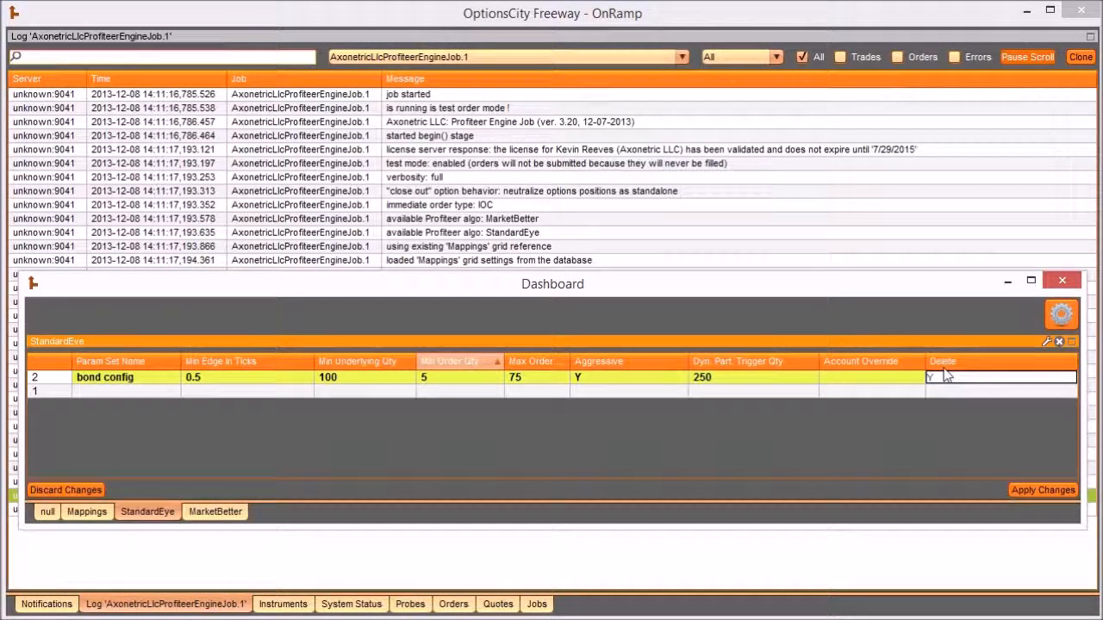
key("BackSpace")
key("Return")
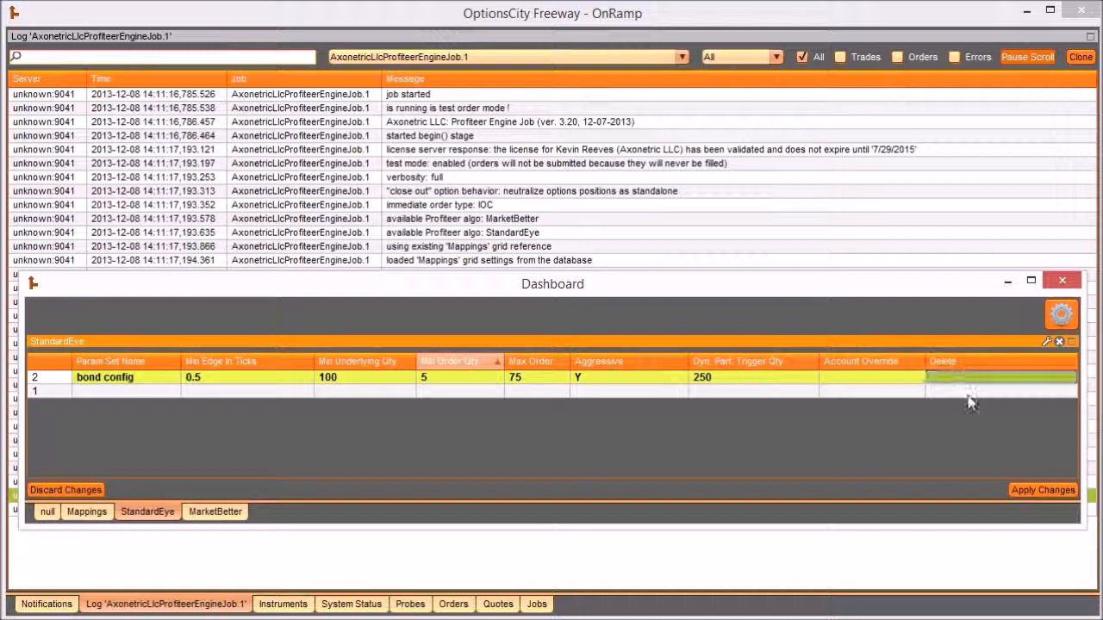
- Apply the StandardEye changes, and activate the MAR14 bond calls row in Mappings with its changes applied
left_click(1017, 489)
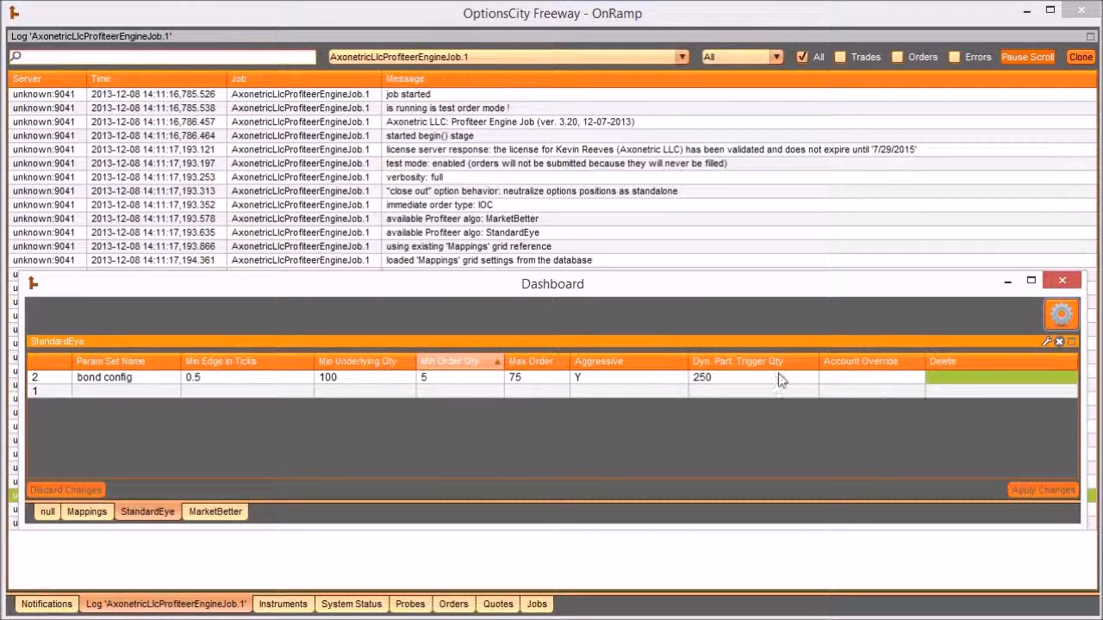
left_click(86, 512)
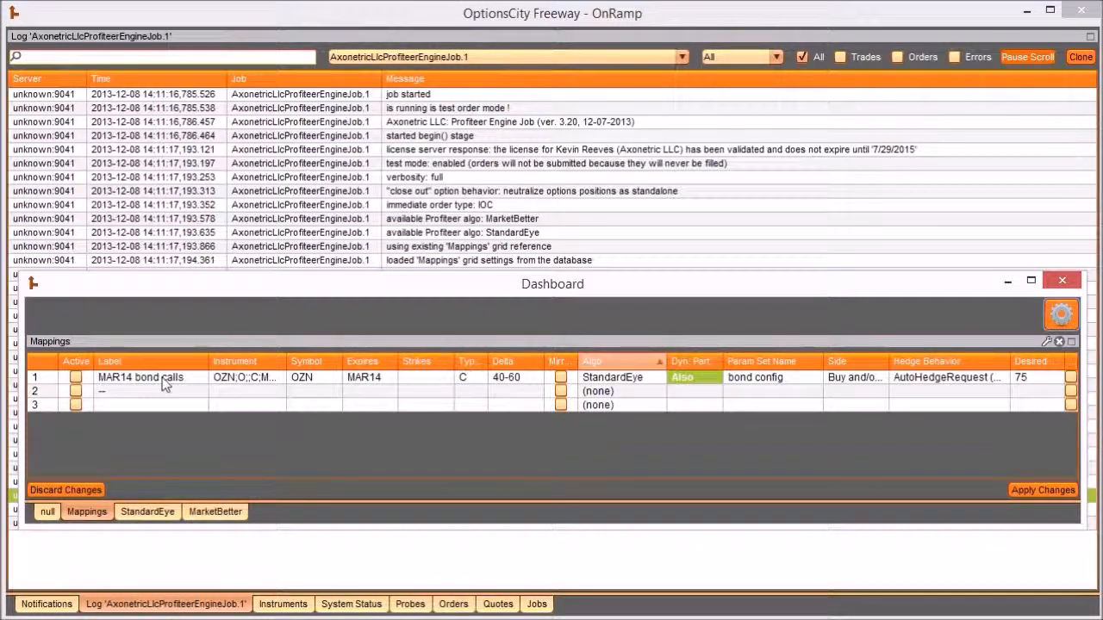
left_click(75, 379)
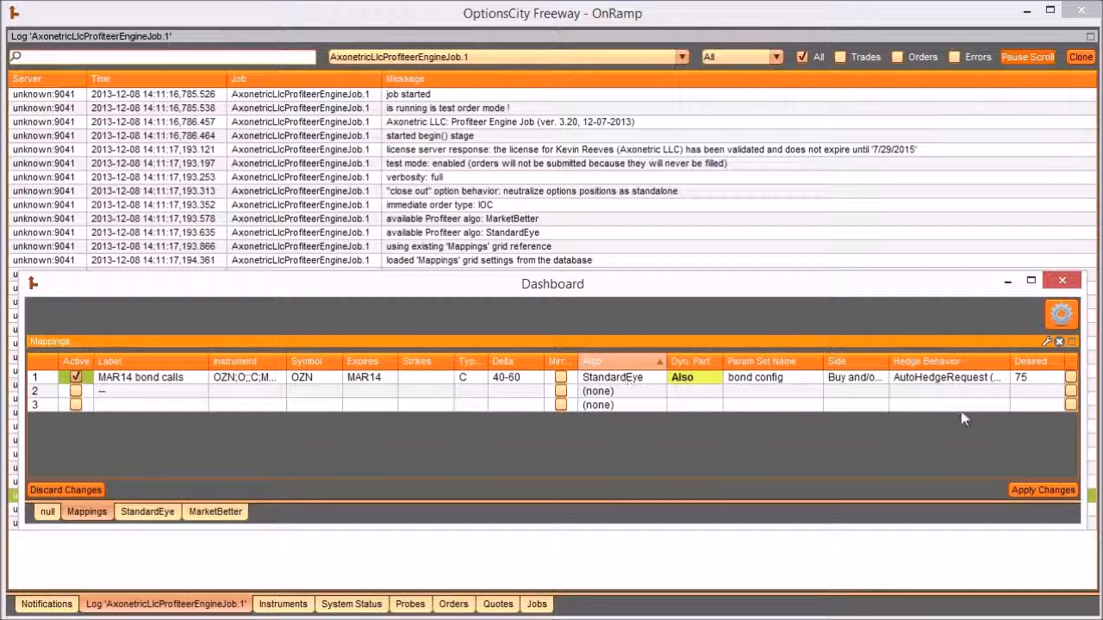
left_click(1040, 490)
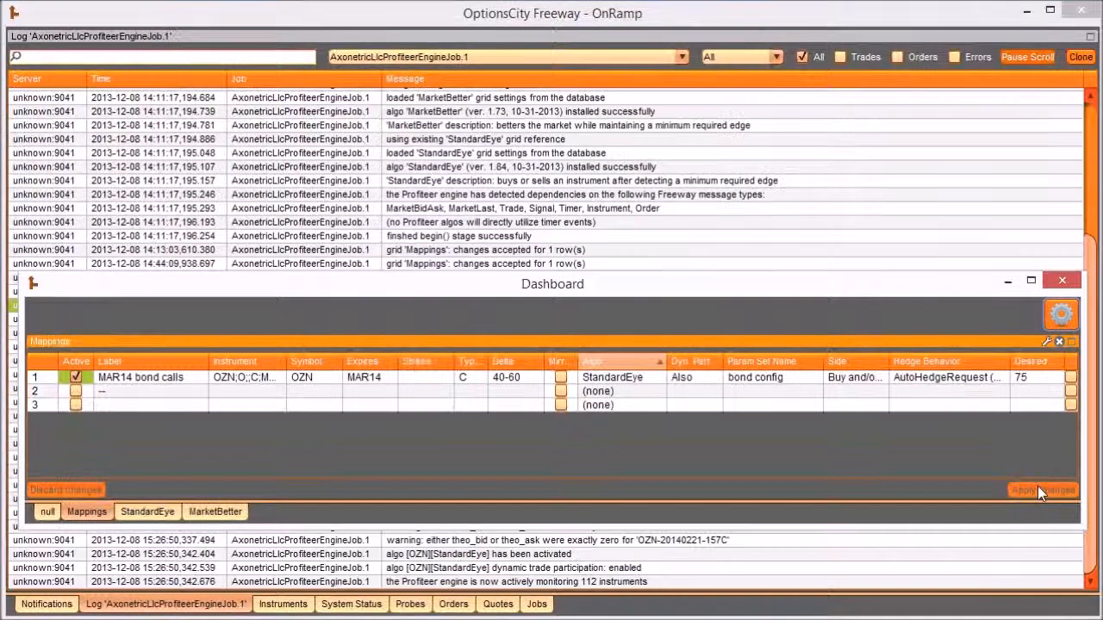
- Review the job log's StandardEye subscription entries, including the detail of the matching instruments and the underlying instrument
left_click(629, 250)
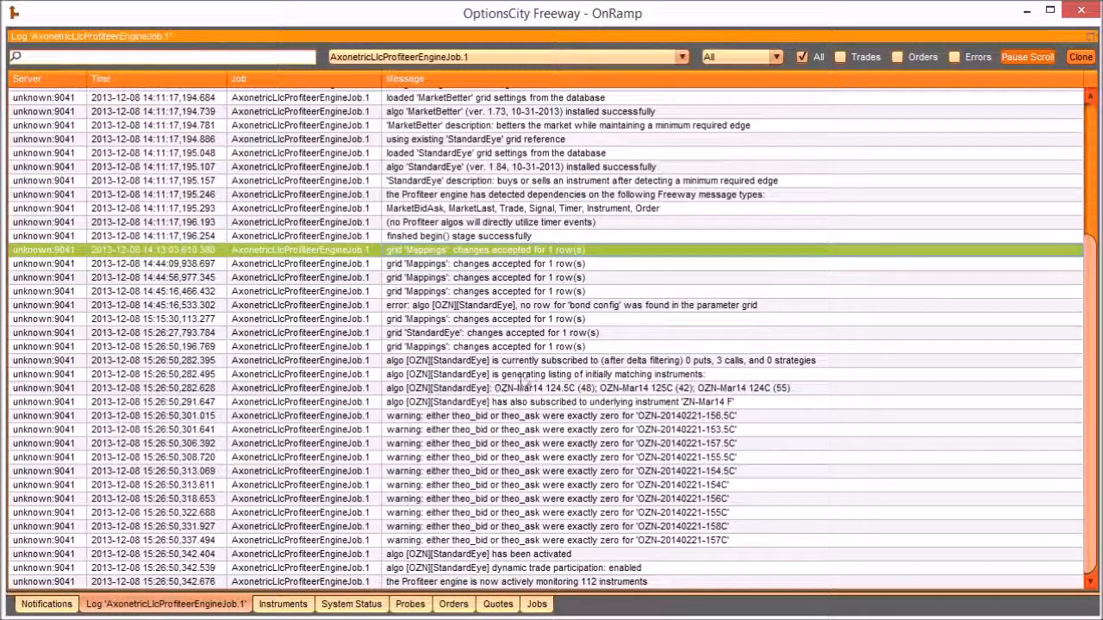
left_click(523, 361)
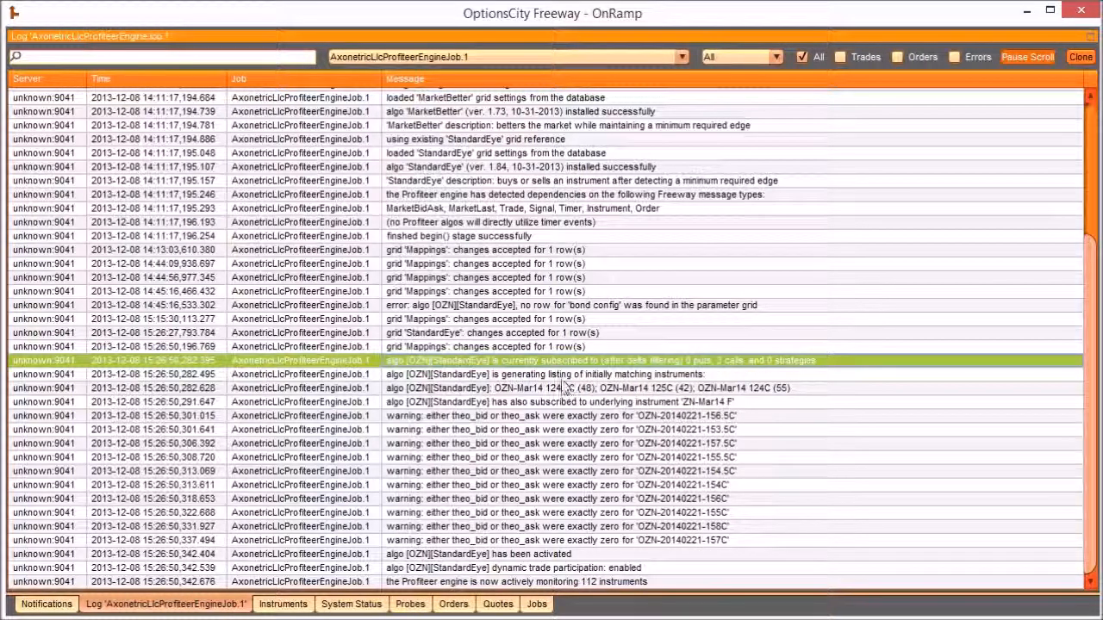
left_click(524, 387)
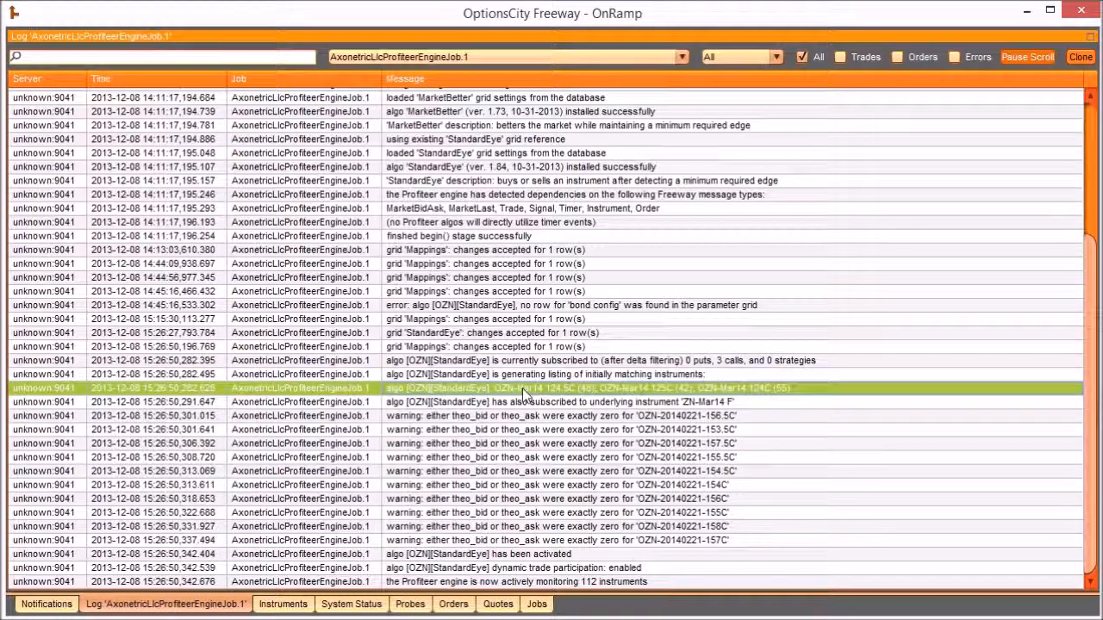
double_click(638, 390)
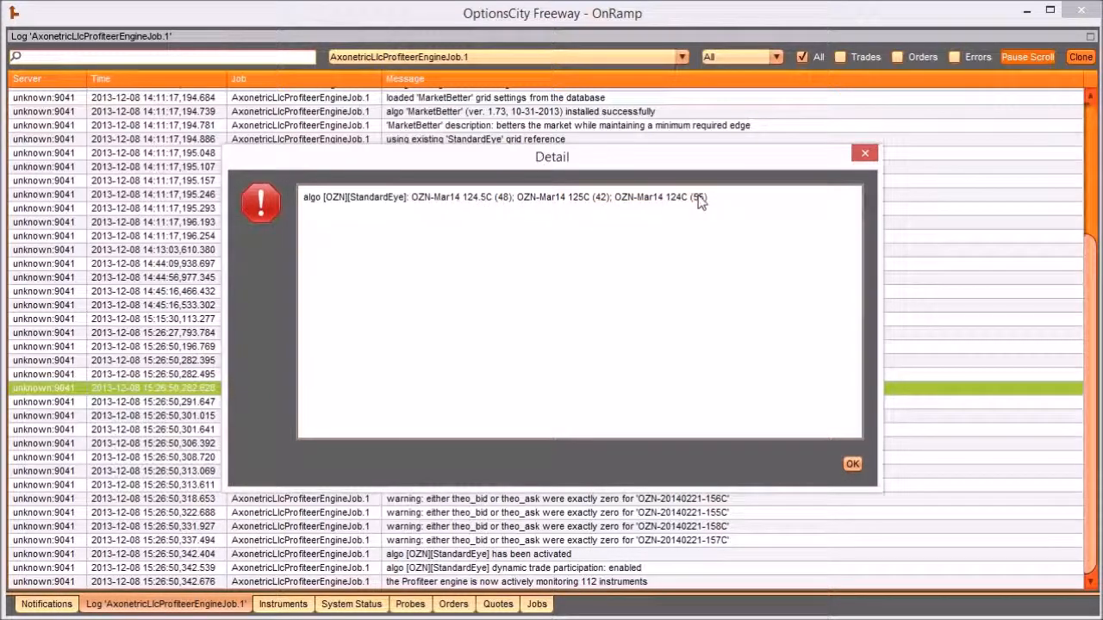
left_click(852, 464)
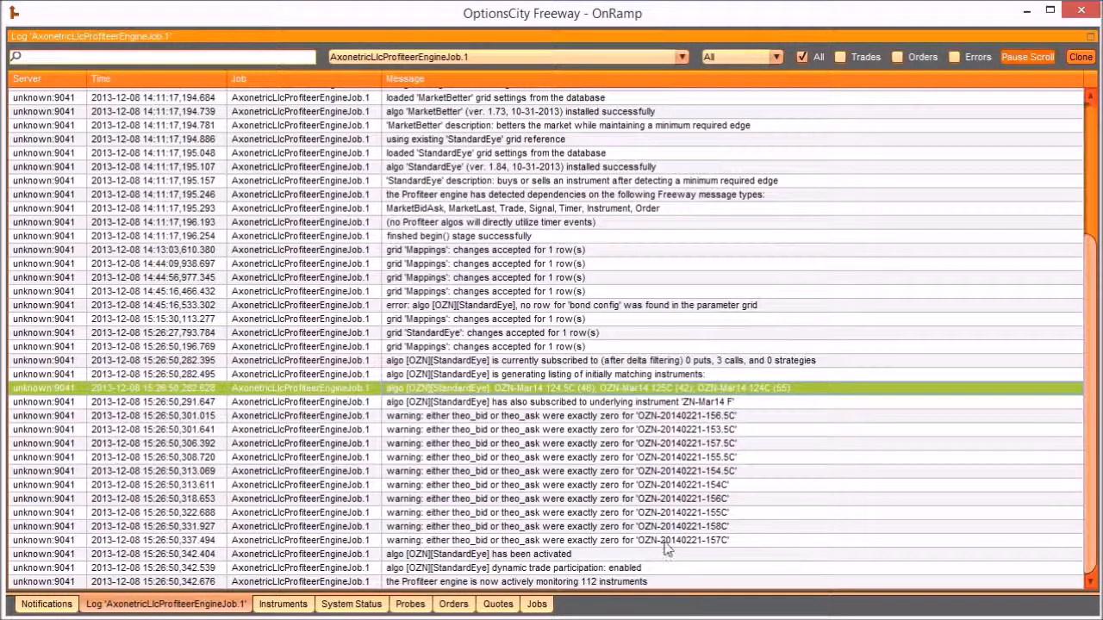
left_click(600, 402)
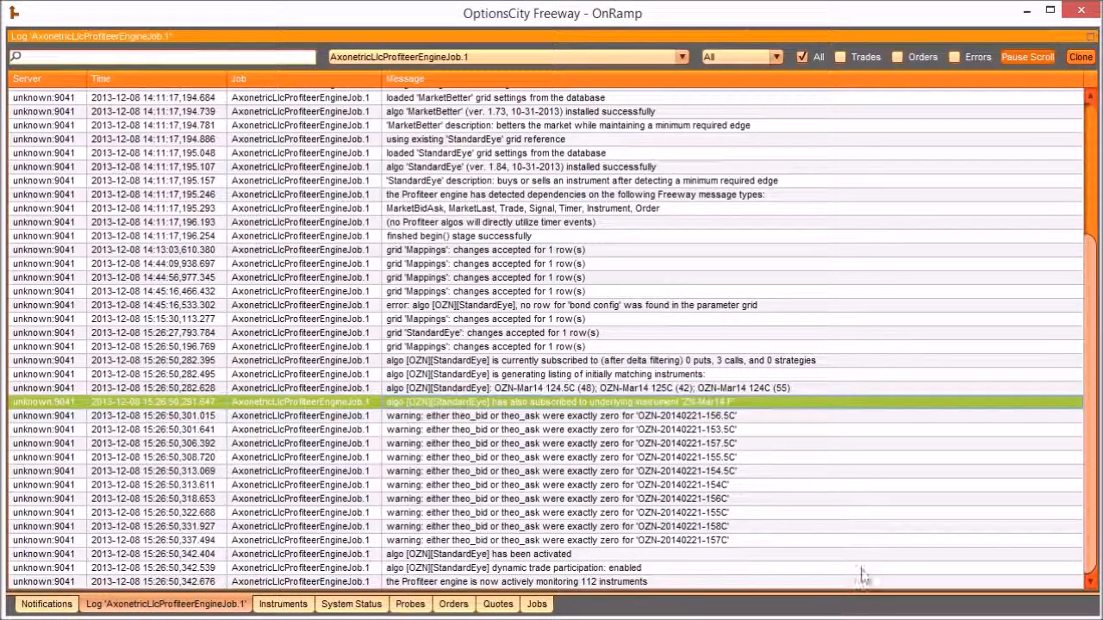
- Examine the log's theo_bid/theo_ask warnings and the dynamic trade participation entry for StandardEye
left_click(509, 417)
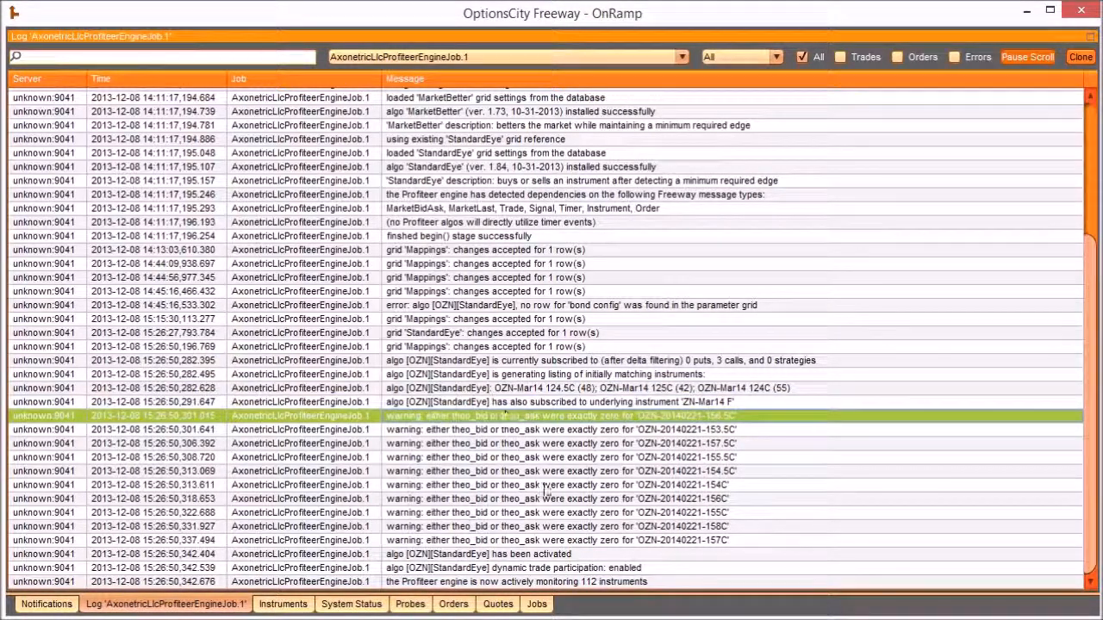
left_click(638, 540, "shift")
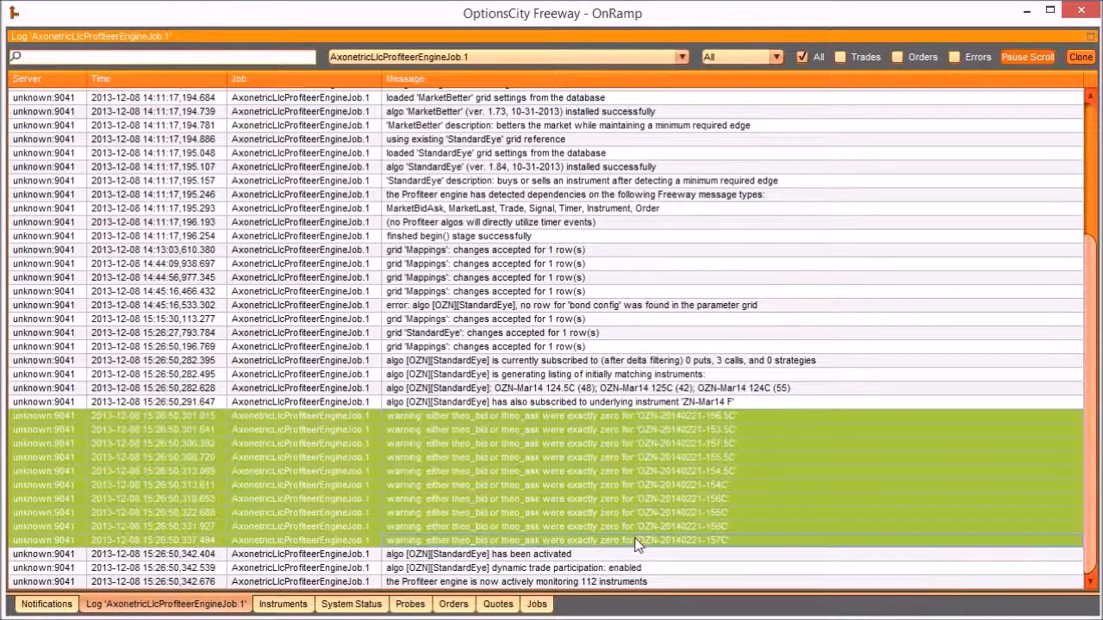
left_click(608, 419)
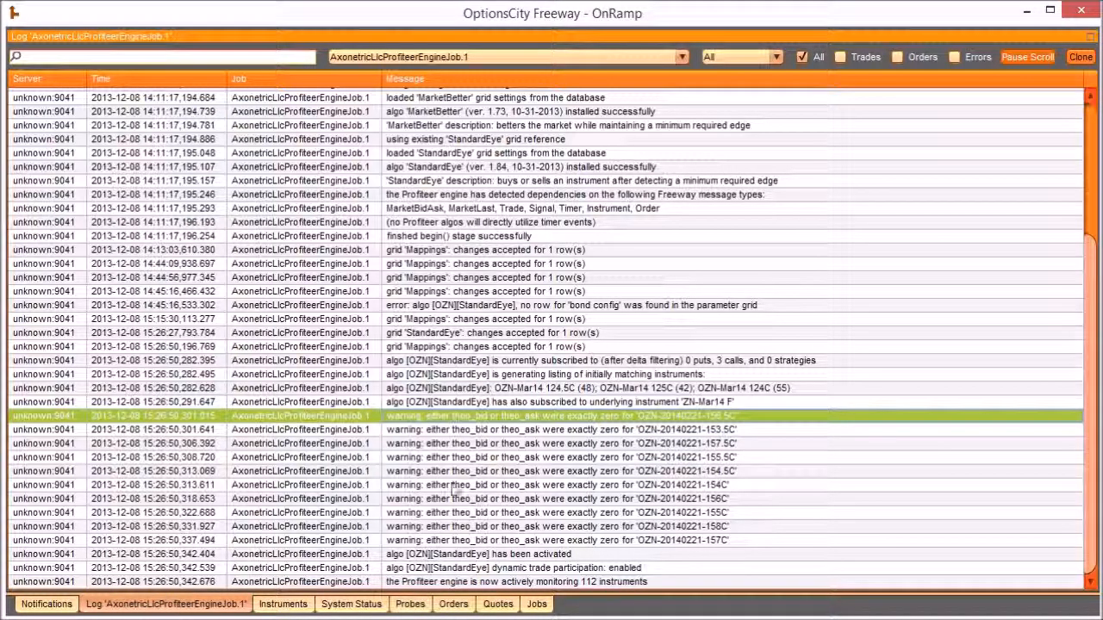
left_click(560, 540)
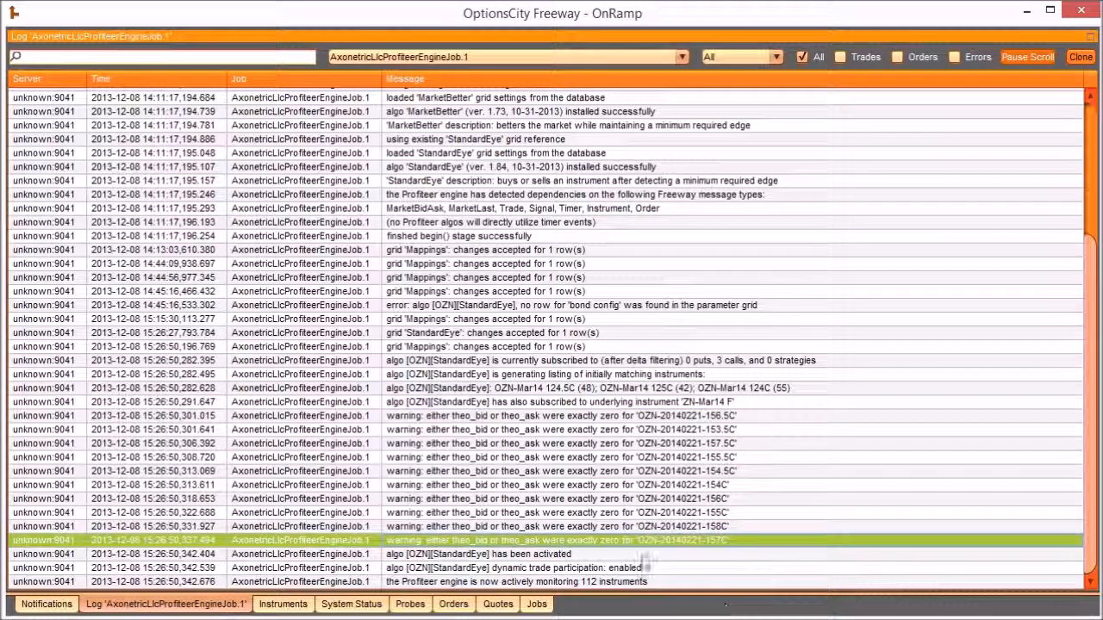
left_click(508, 418)
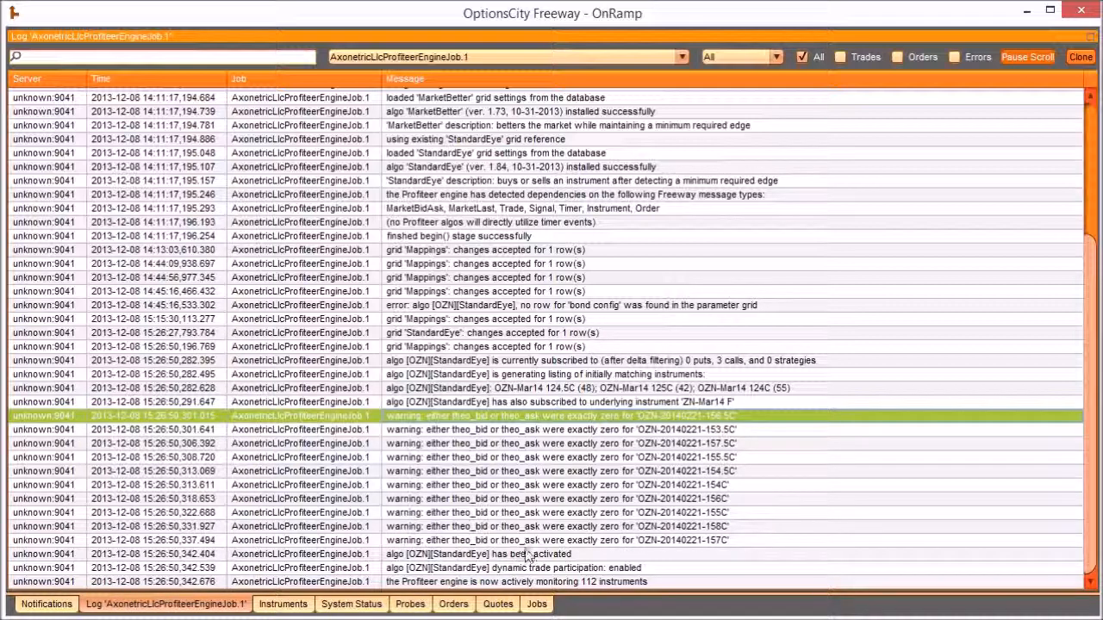
left_click(463, 540)
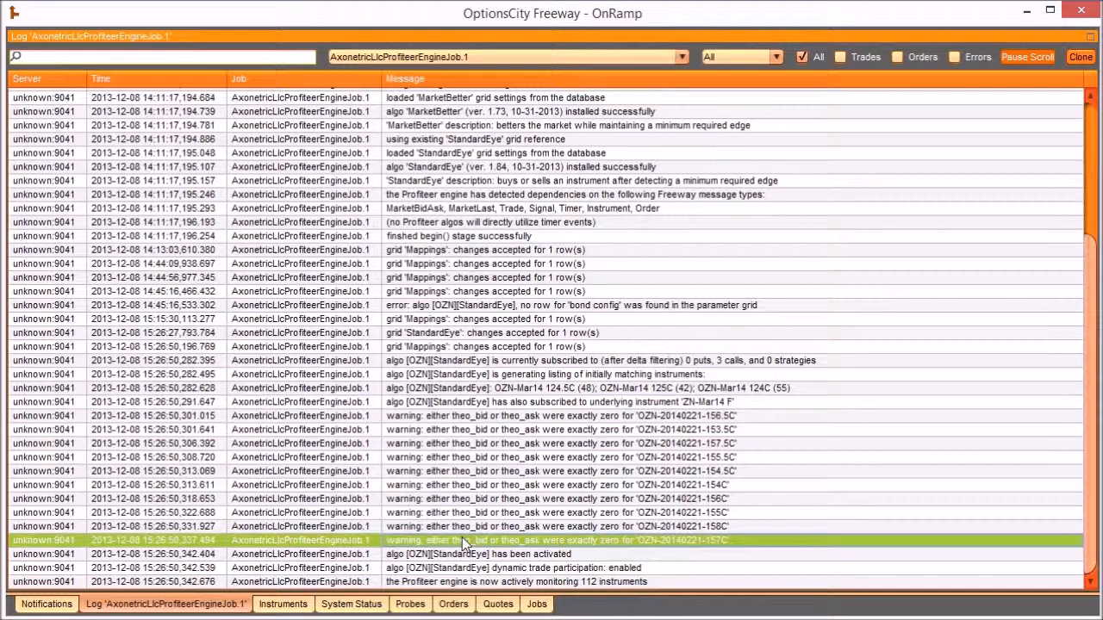
left_click(462, 416, "shift")
left_click(560, 416)
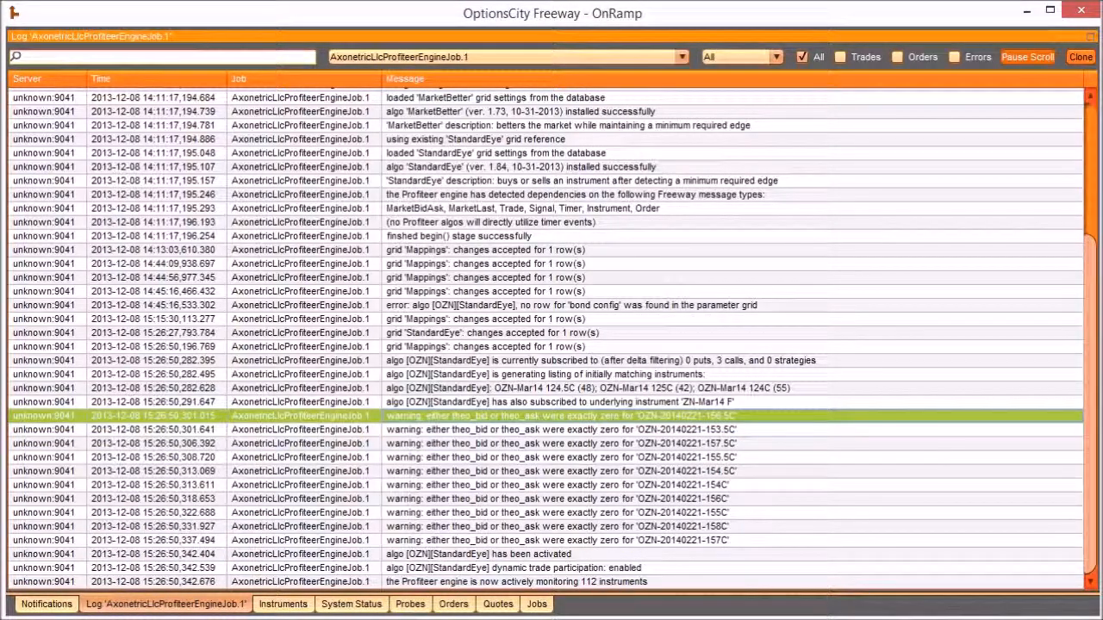
left_click(552, 568)
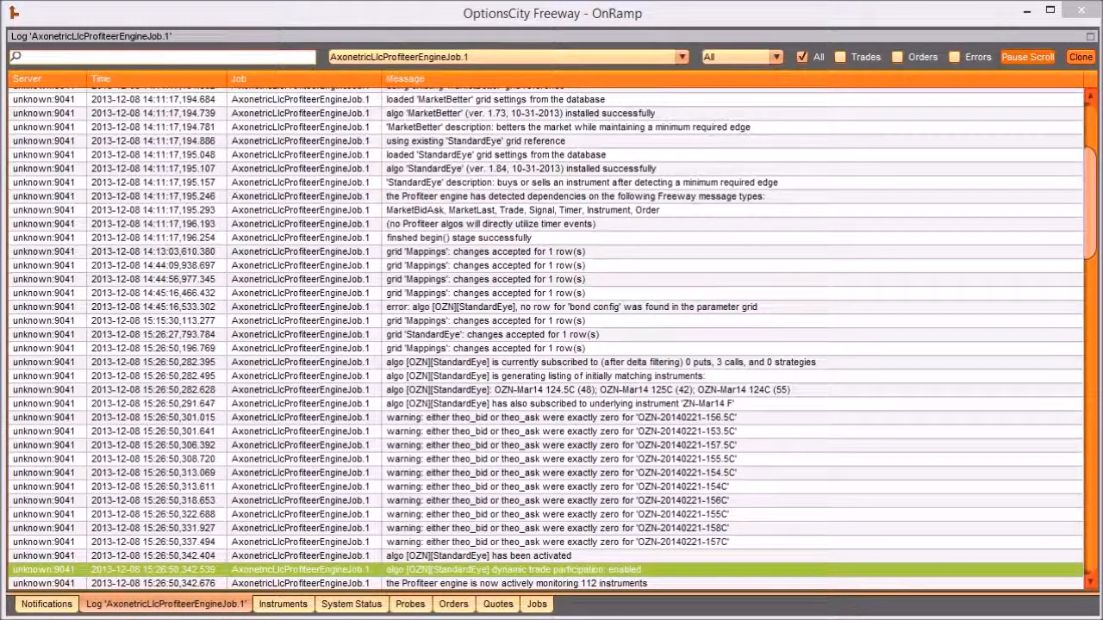
- Start a new instrument matcher for Mappings row 2 with symbol OZN, type S and strategy type CVRD
key("alt+Tab")
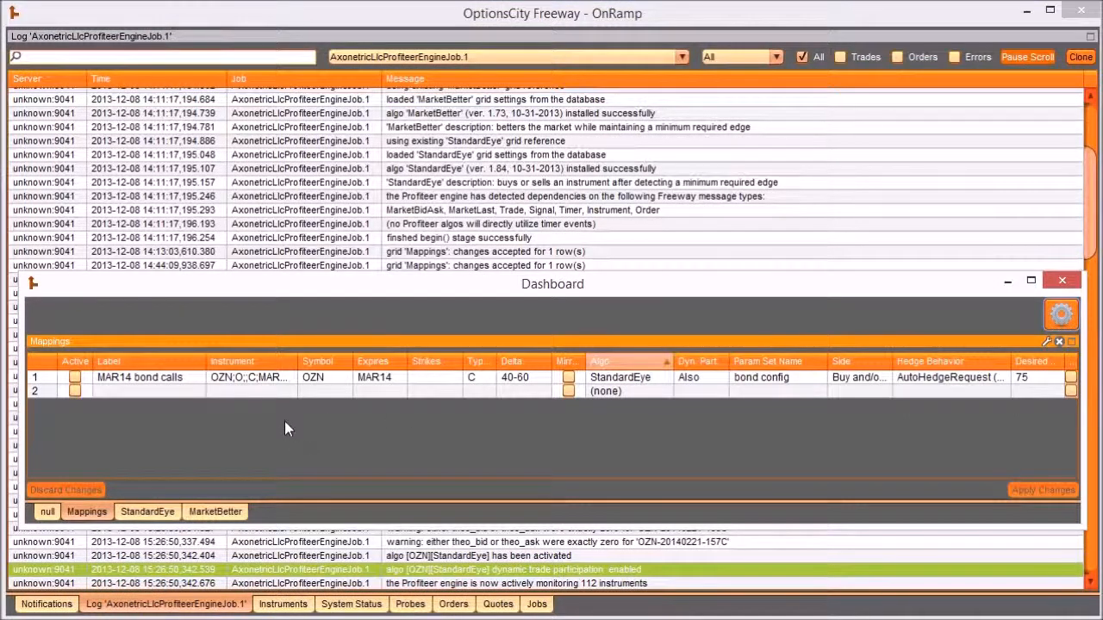
double_click(248, 392)
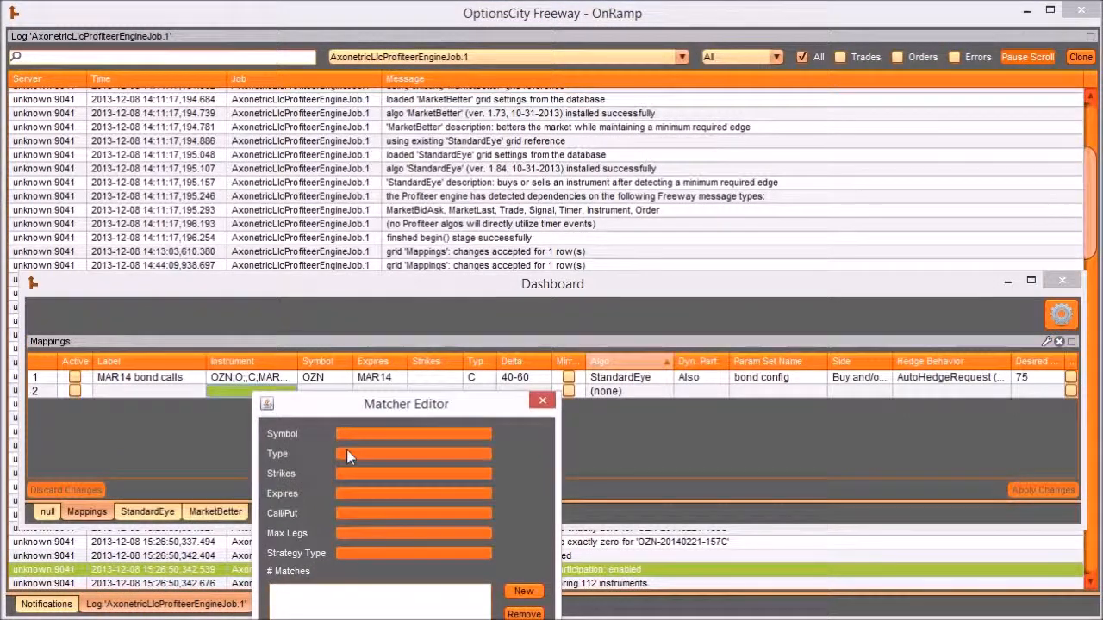
left_click(521, 592)
left_click(392, 434)
type("OZN")
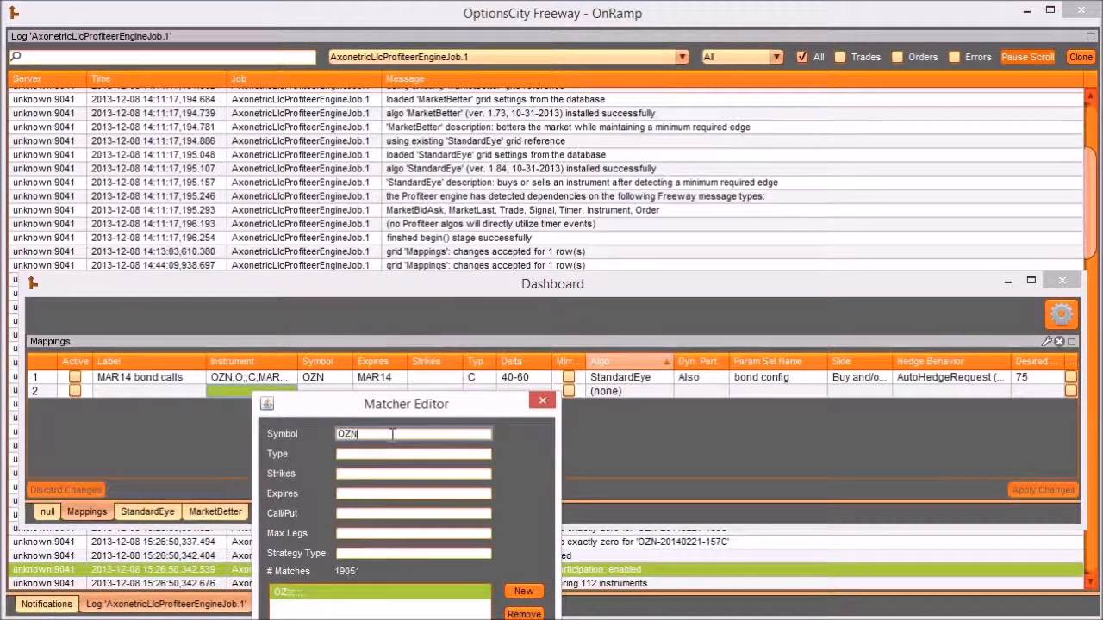
key("Tab")
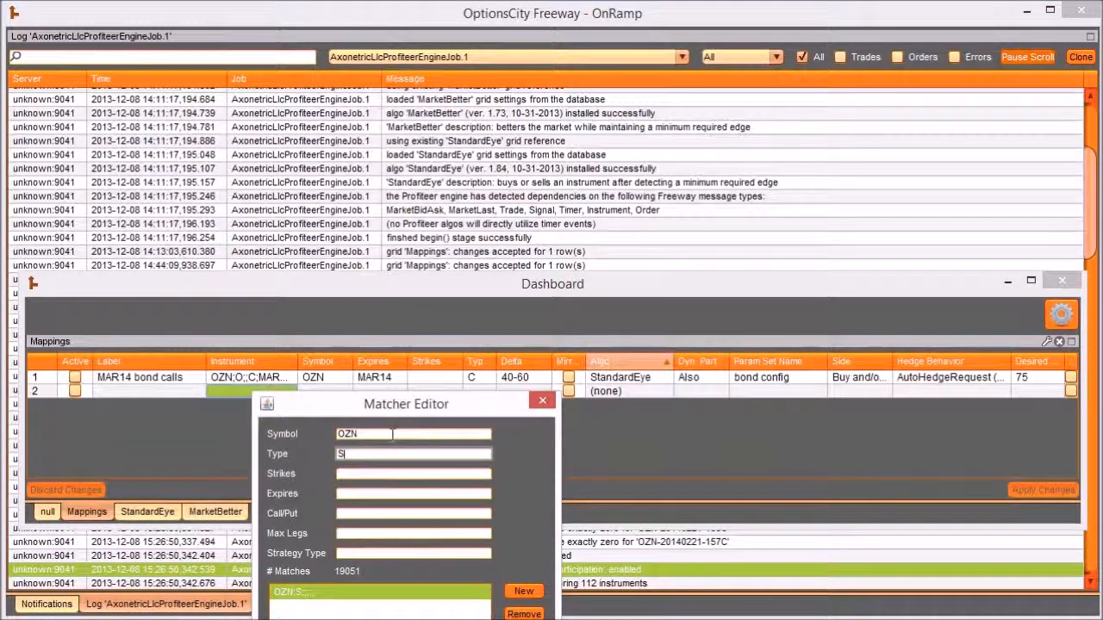
key("Tab")
key("Tab")
key("Tab")
key("Tab")
key("Tab")
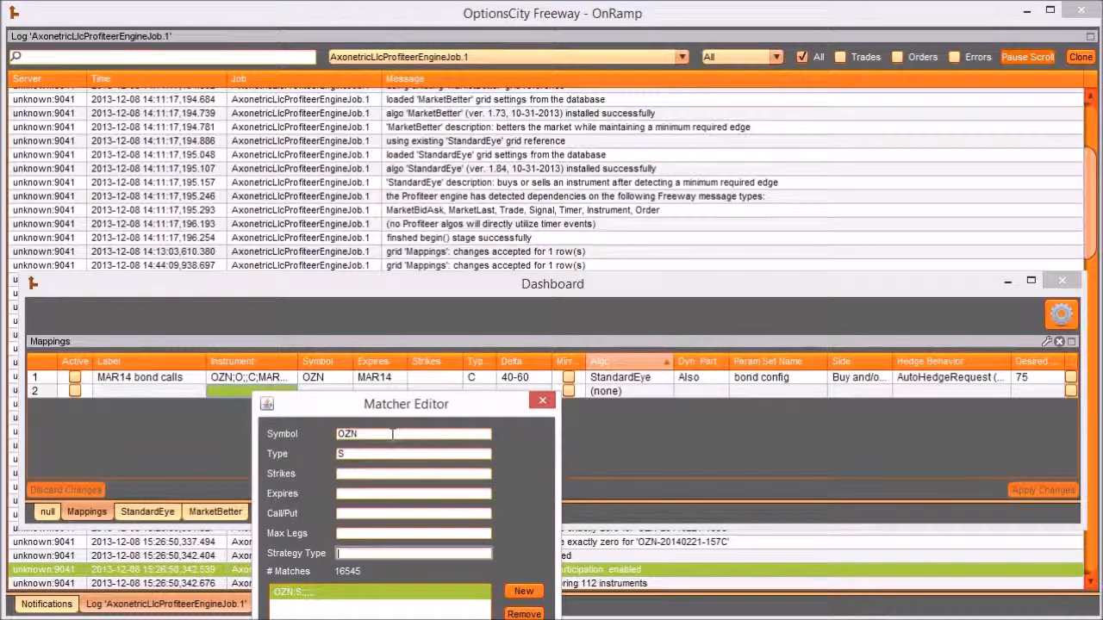
type("CVRD")
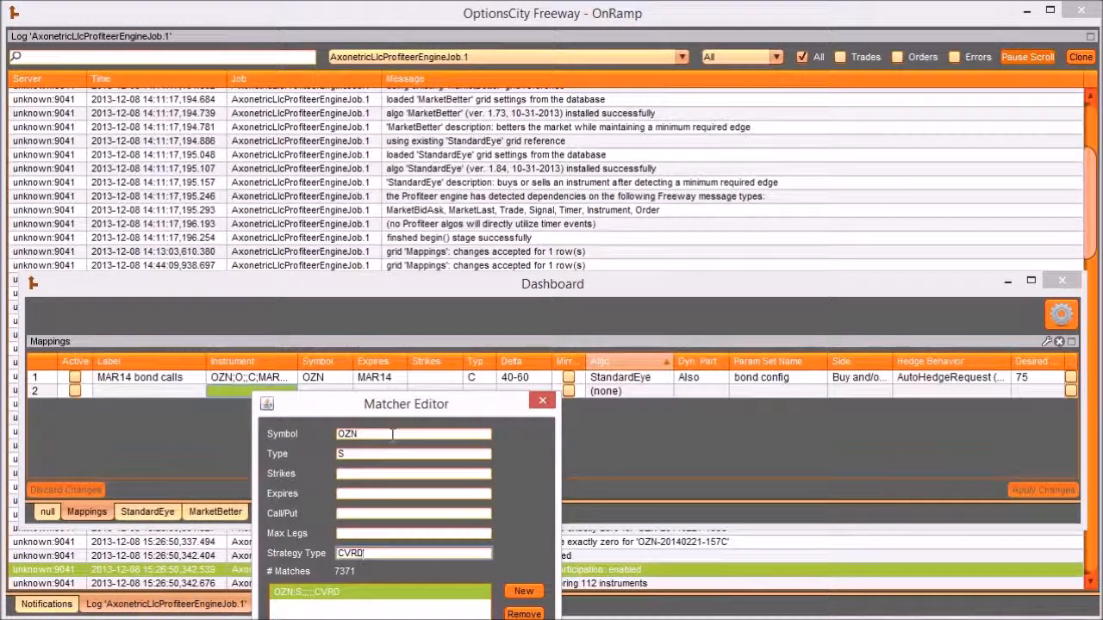
- Set the matcher's expiry to MAR14, leave Call/Put empty, and accept it as row 2's instrument
left_click(360, 494)
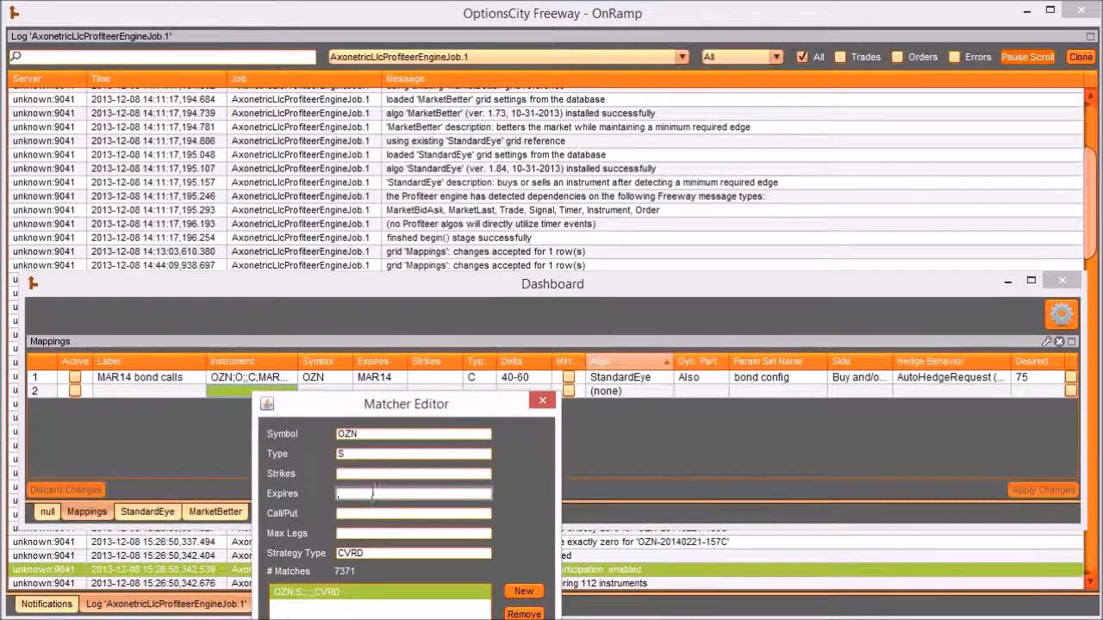
type("MAR")
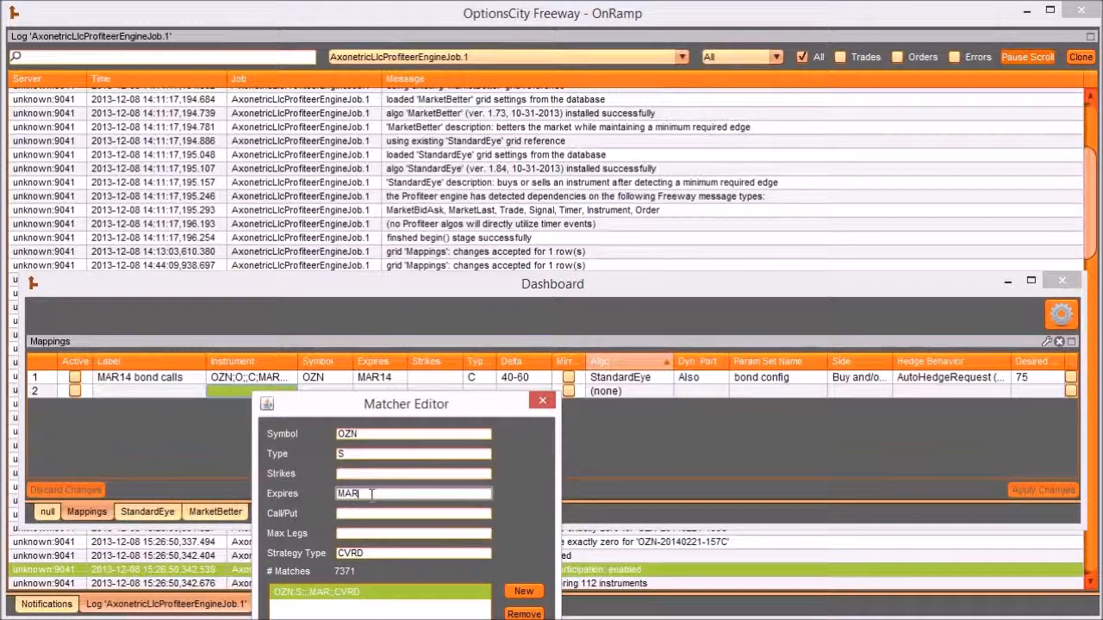
type("14,")
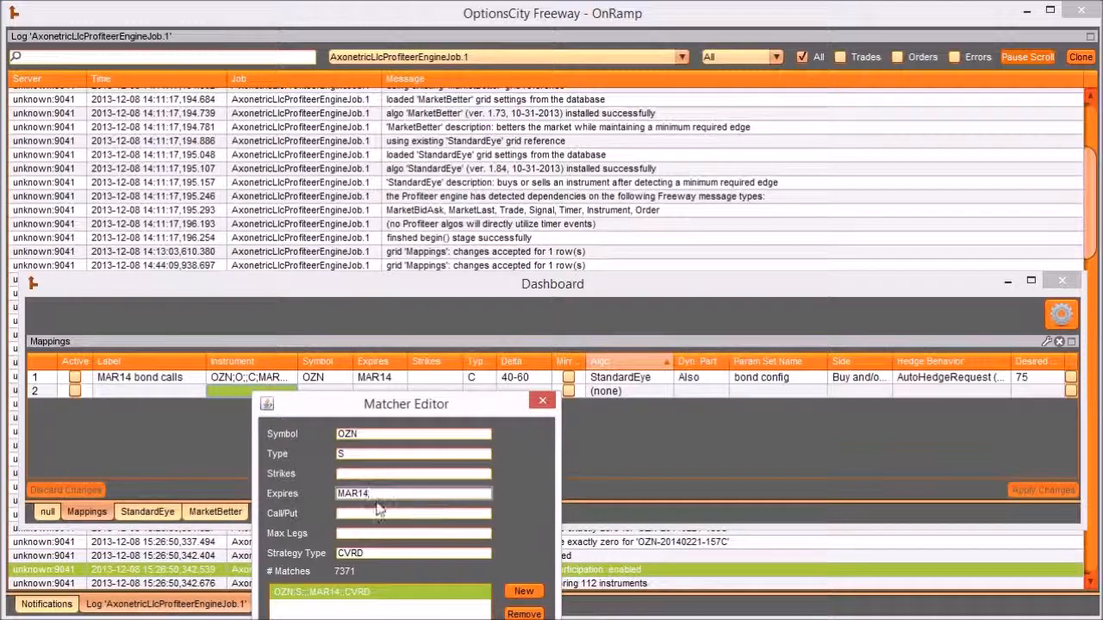
left_click(379, 514)
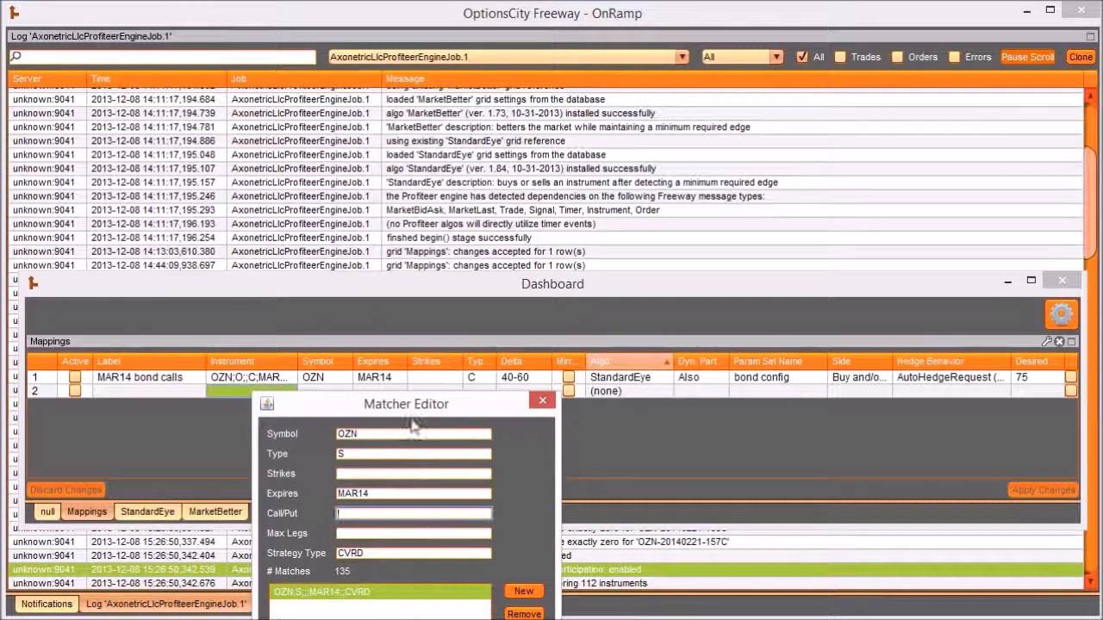
left_click_drag(421, 401, 486, 233)
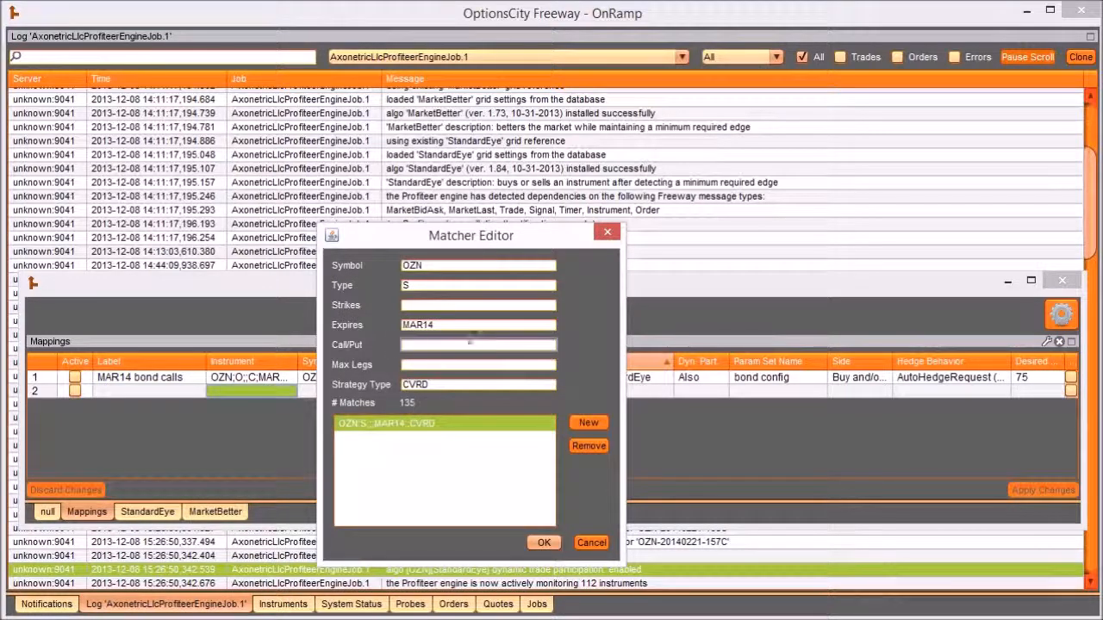
left_click(470, 343)
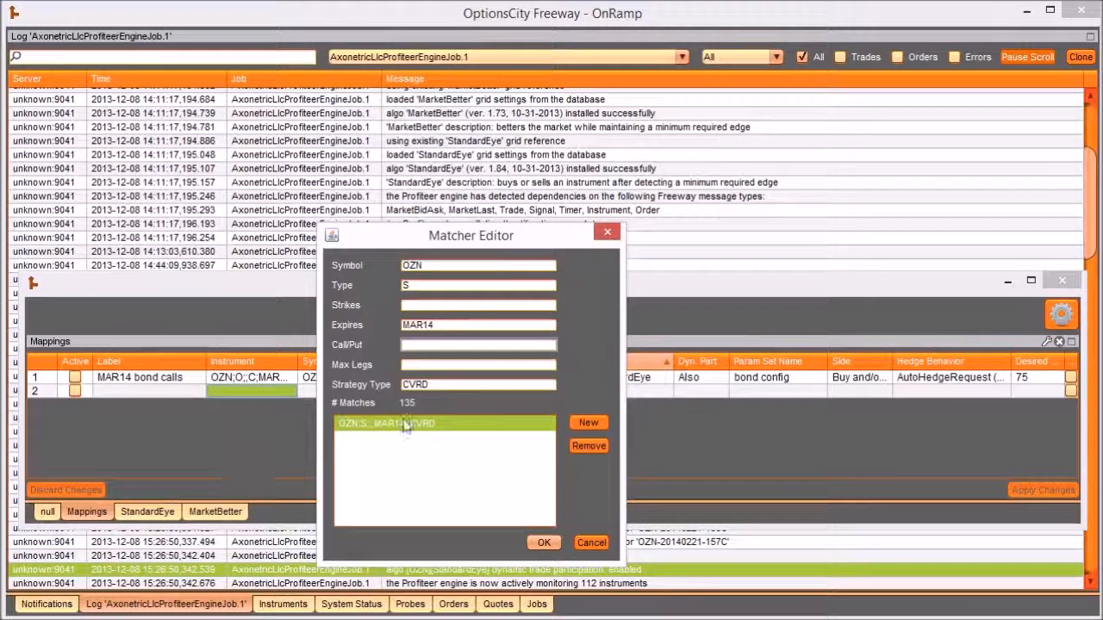
left_click(547, 542)
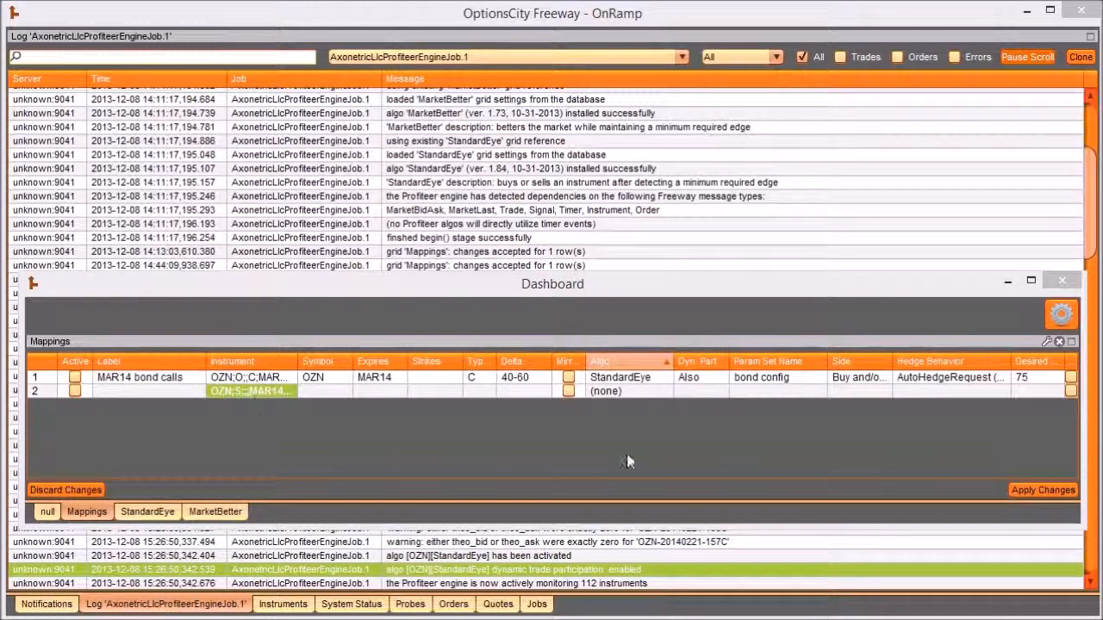
- Set row 2's algo to StandardEye and its Dyn. Part. option to Off
left_click(627, 393)
left_click(620, 419)
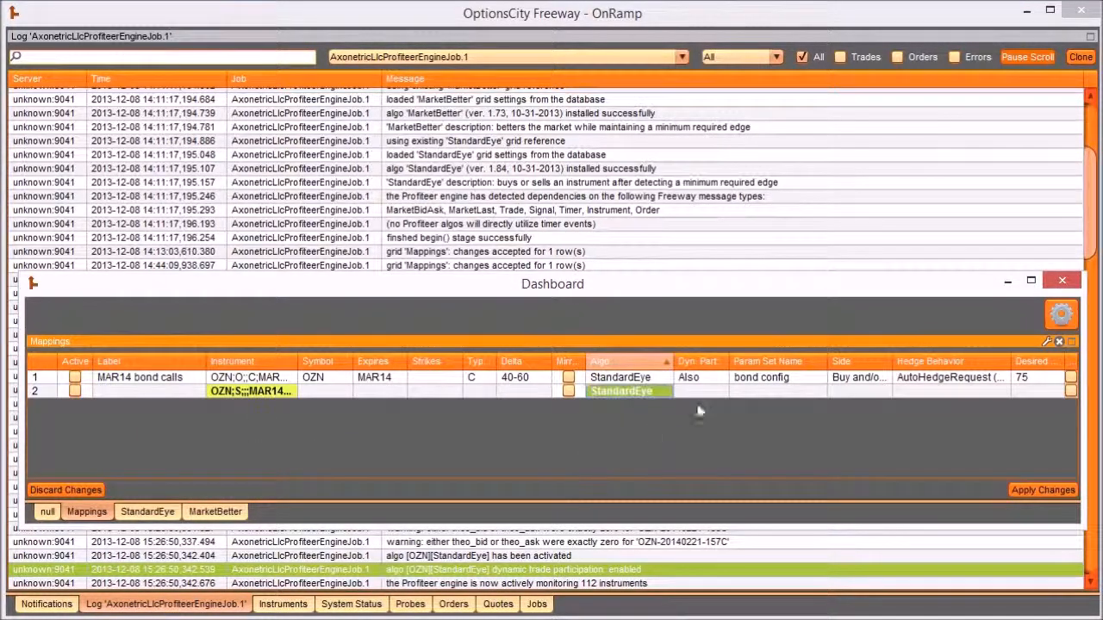
left_click(700, 393)
left_click(702, 405)
- Enter "bond covered config" as row 2's Param Set Name and copy that name
left_click(783, 392)
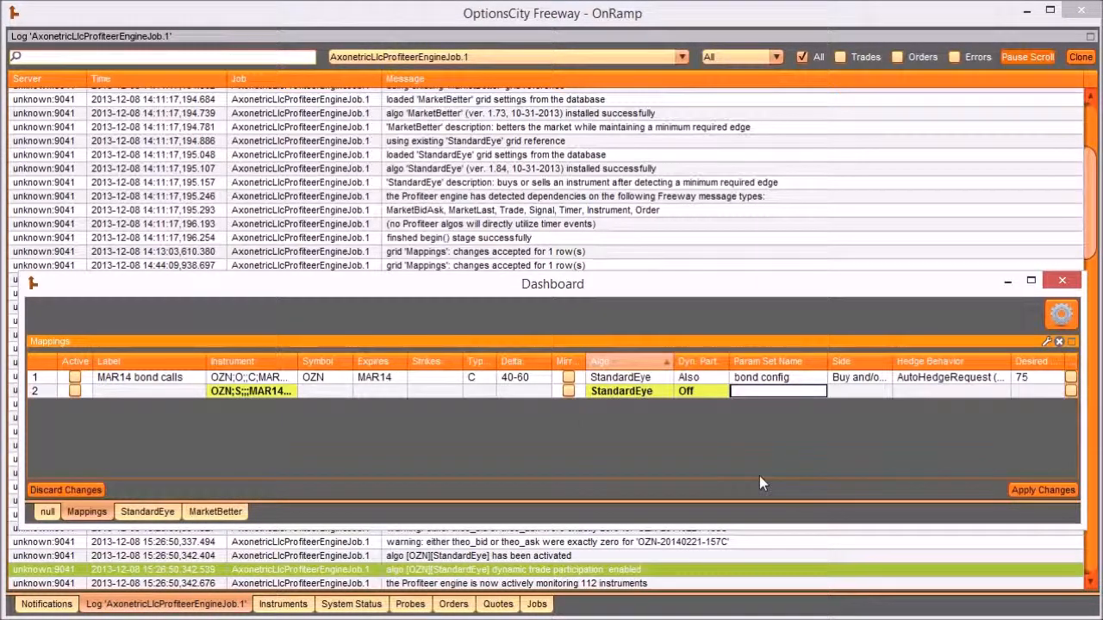
type("bond config")
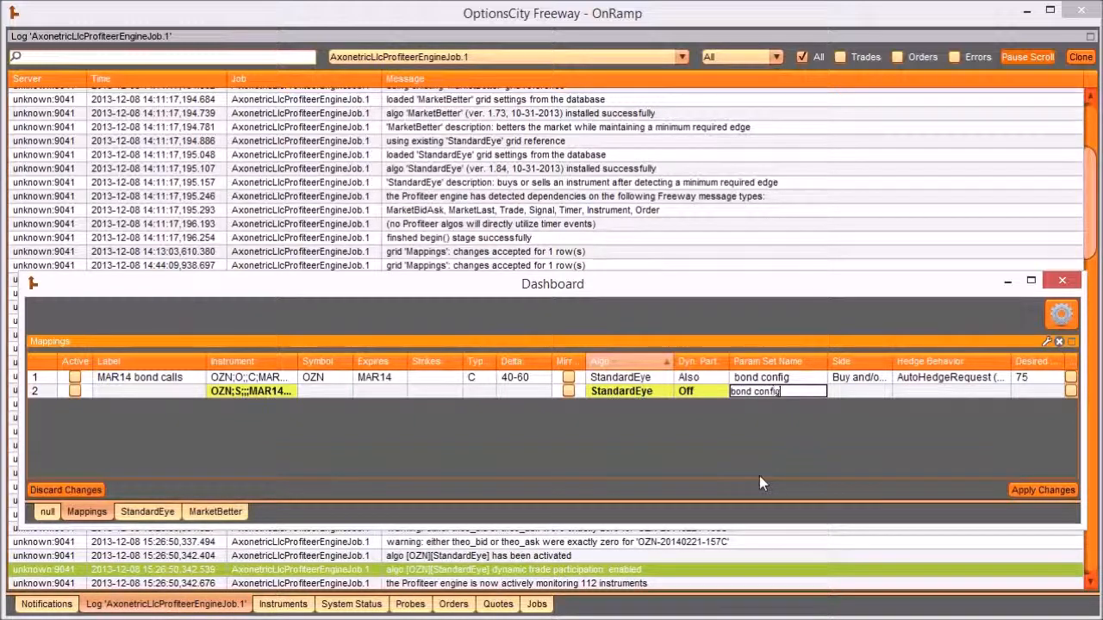
key("Return")
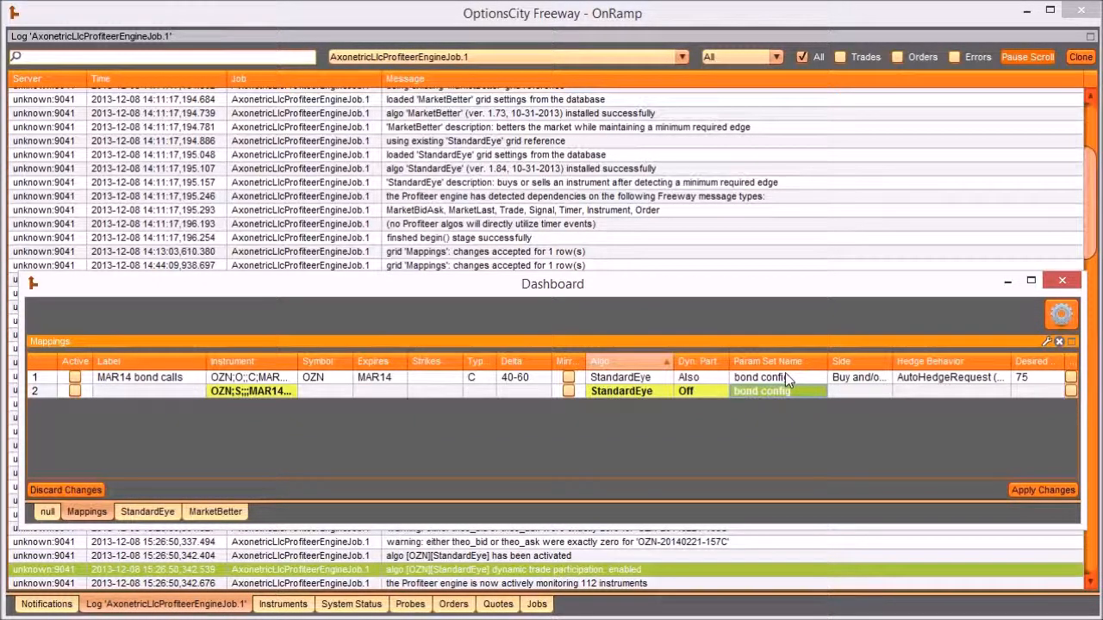
double_click(794, 390)
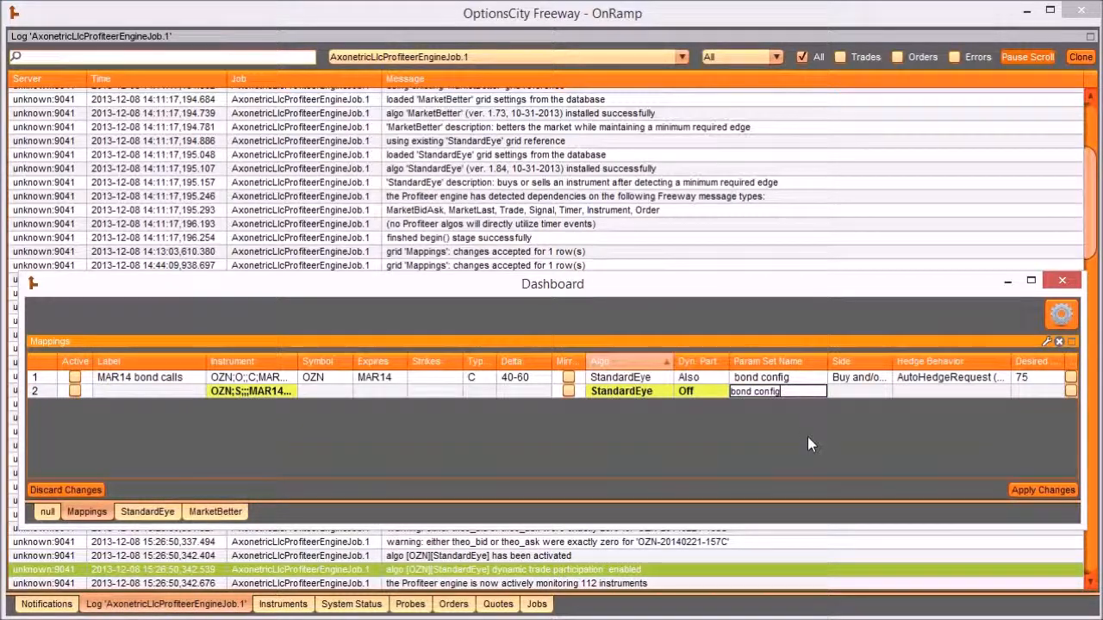
key("Left")
key("Left")
key("Left")
key("Left")
key("Left")
key("Left")
key("Left")
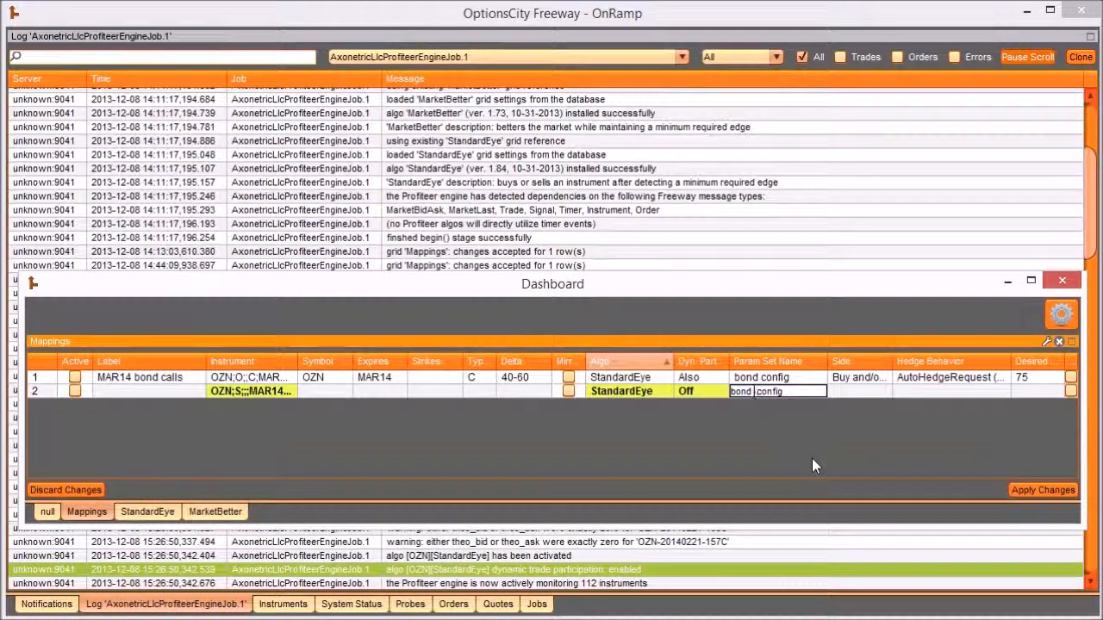
type("covered")
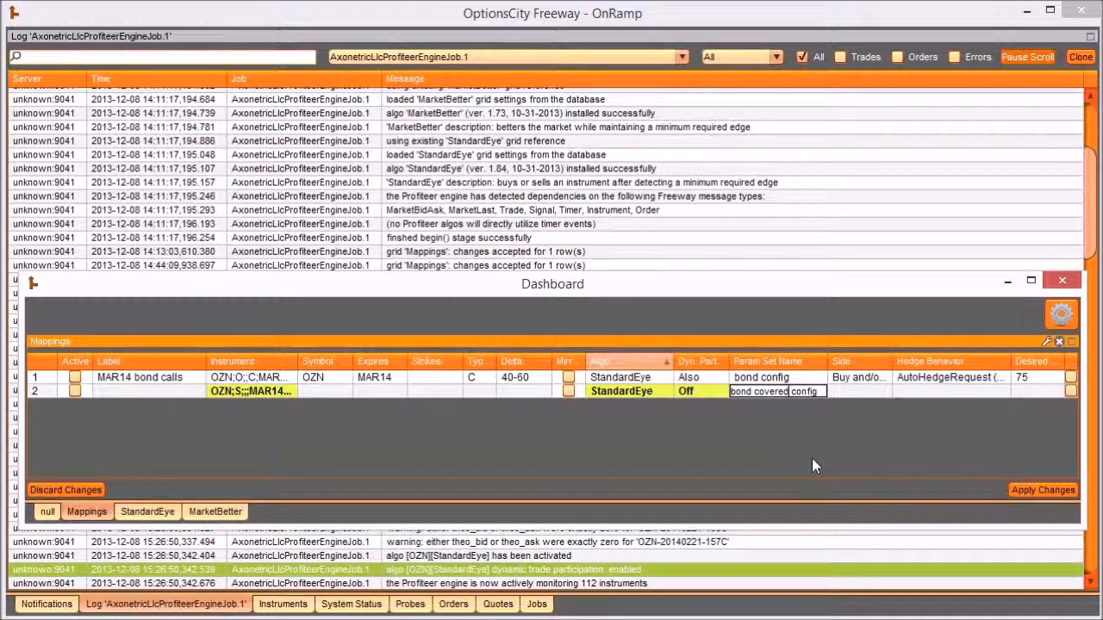
key("ctrl+a")
key("ctrl+c")
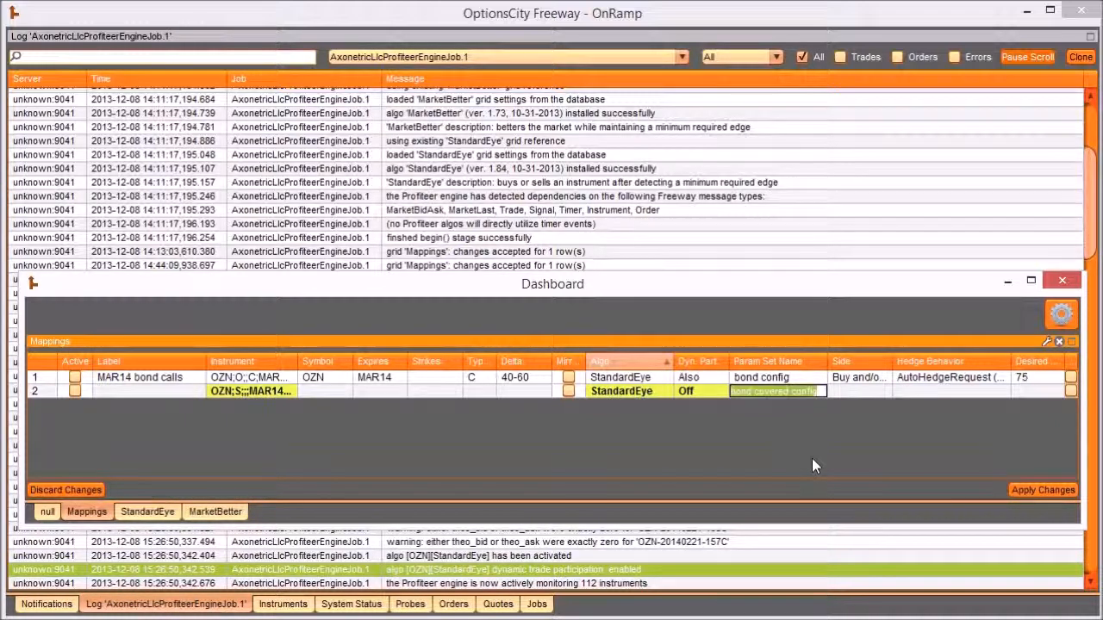
key("Return")
- Set row 2's Side to Buy, its Hedge Behavior to AutoHedgeRequest and its Desired value to 100
left_click(849, 392)
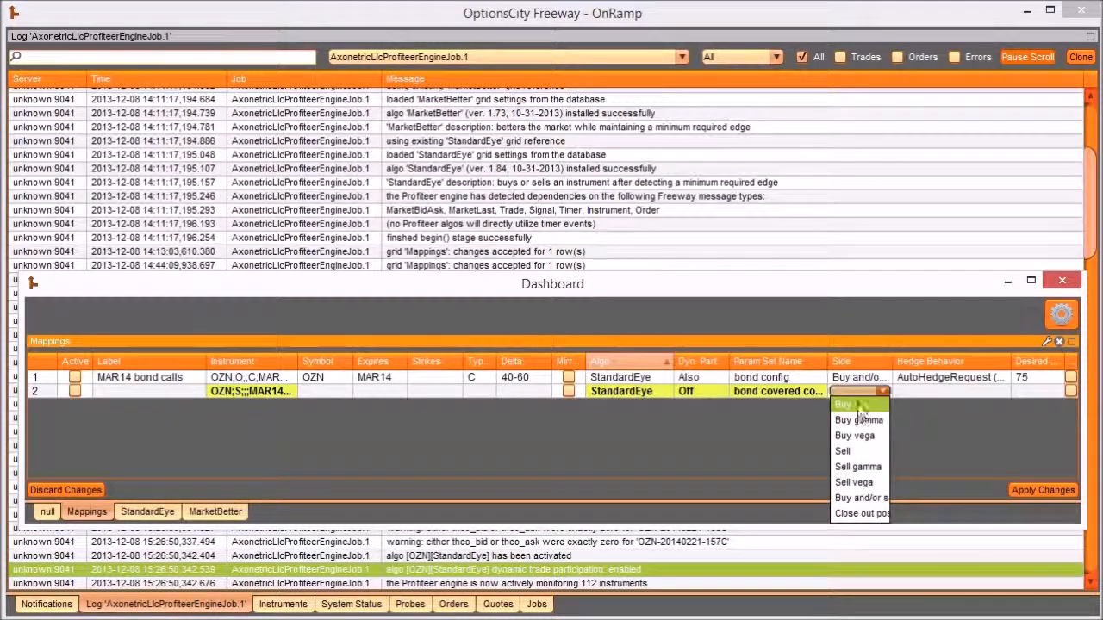
left_click(859, 405)
left_click(991, 391)
left_click(999, 437)
left_click(1036, 391)
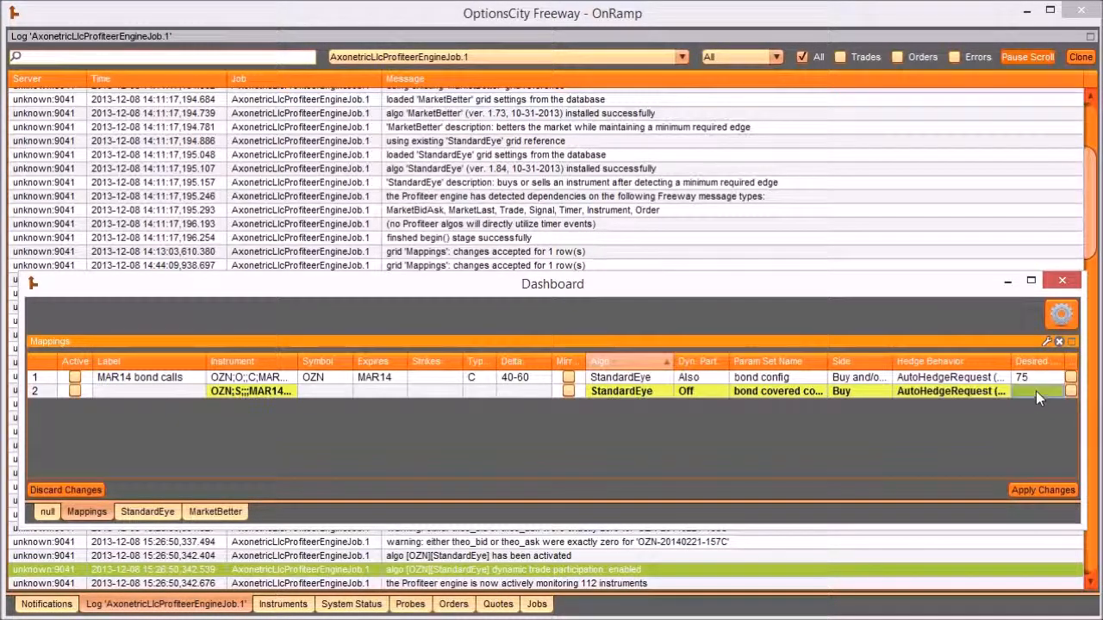
type("100")
key("Return")
- Label row 2 "MAR14 bond covered" and apply the Mappings changes
left_click(155, 393)
type("MAR14 bond cover")
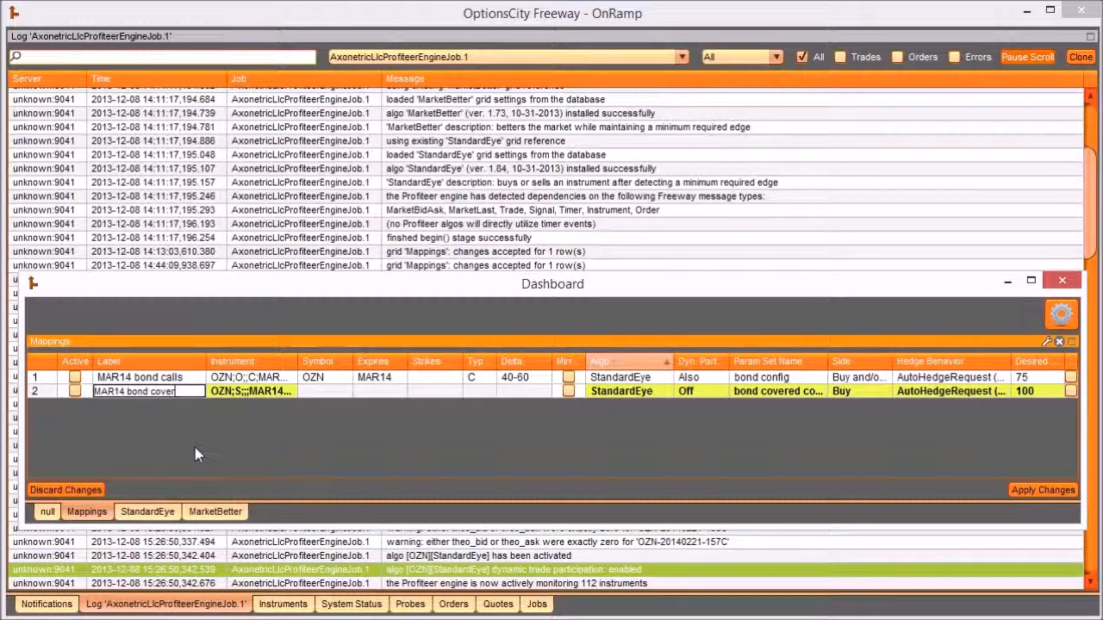
type("ed")
key("Return")
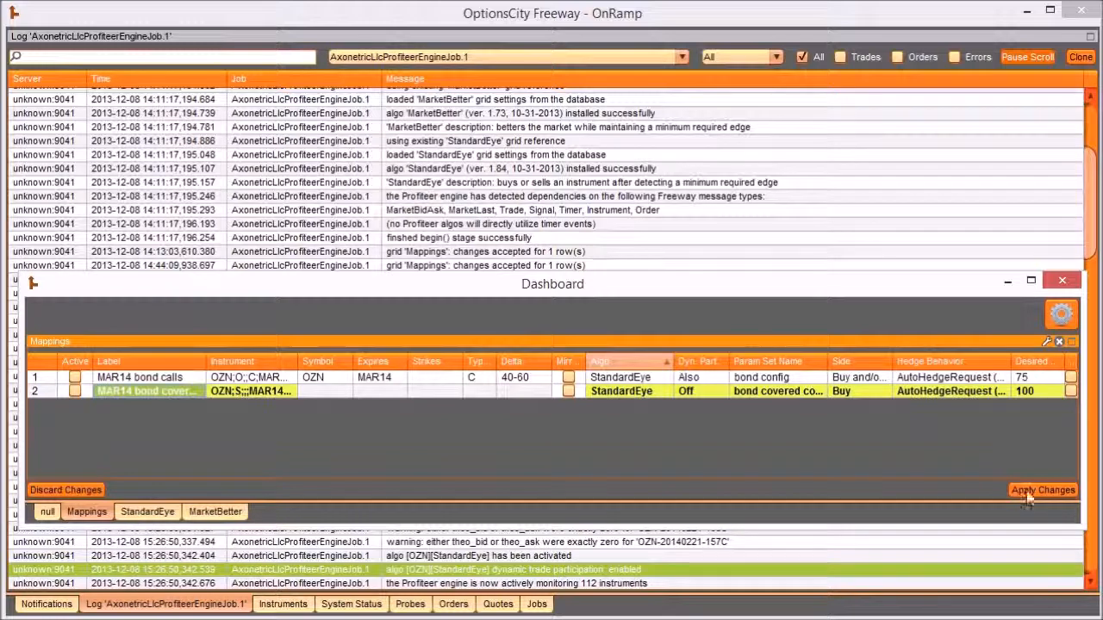
left_click(1029, 496)
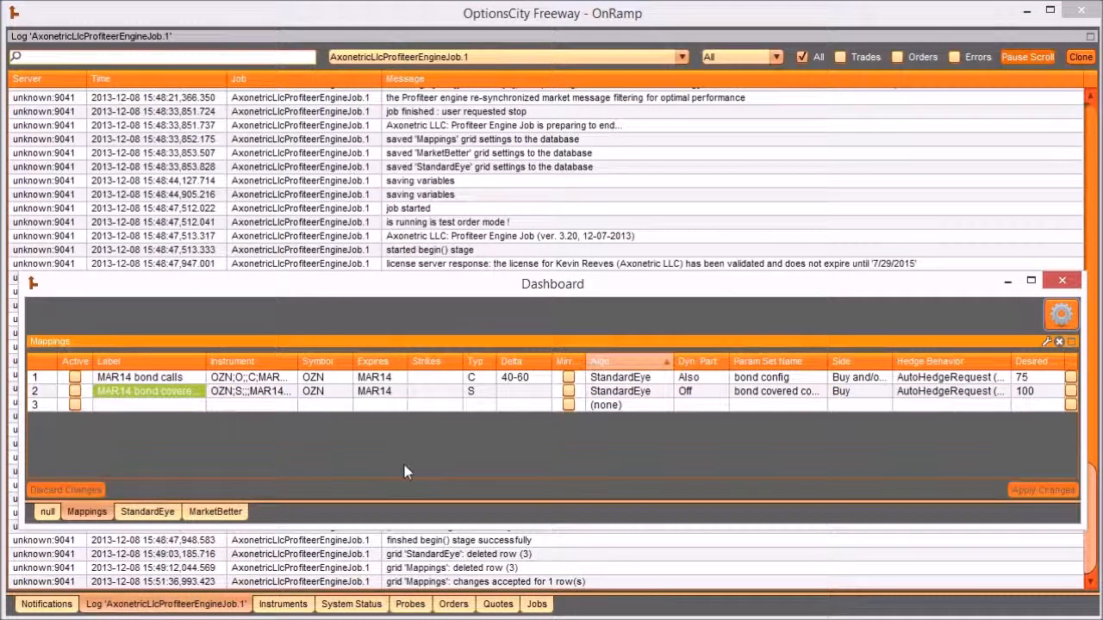
- Paste "bond covered config" as the Param Set Name of the empty row in the StandardEye grid
left_click(145, 514)
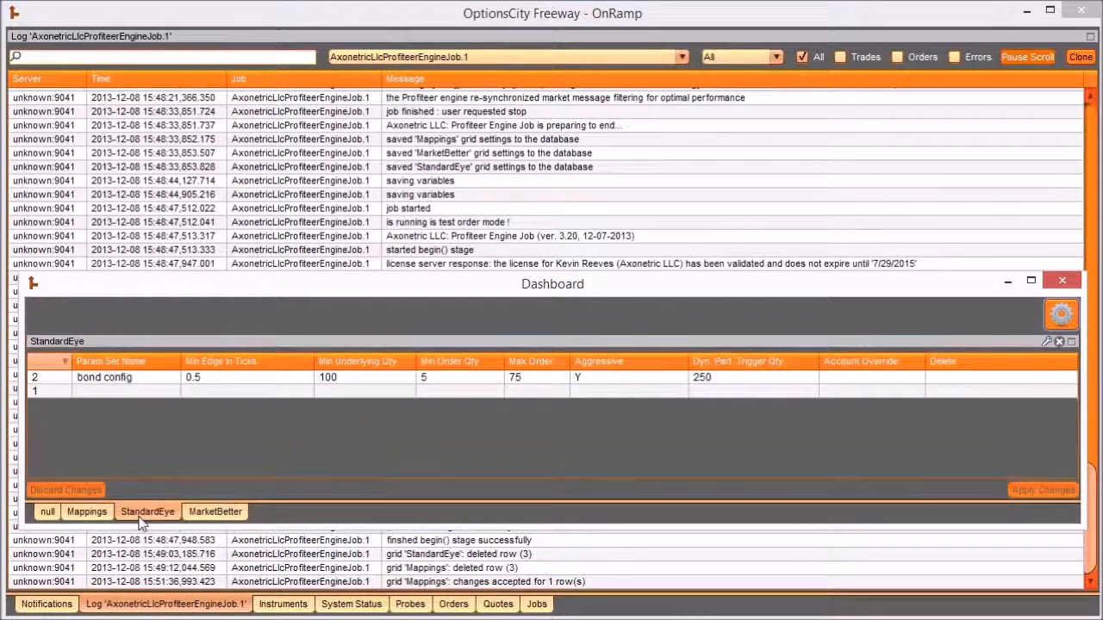
left_click(118, 392)
key("ctrl+v")
key("Return")
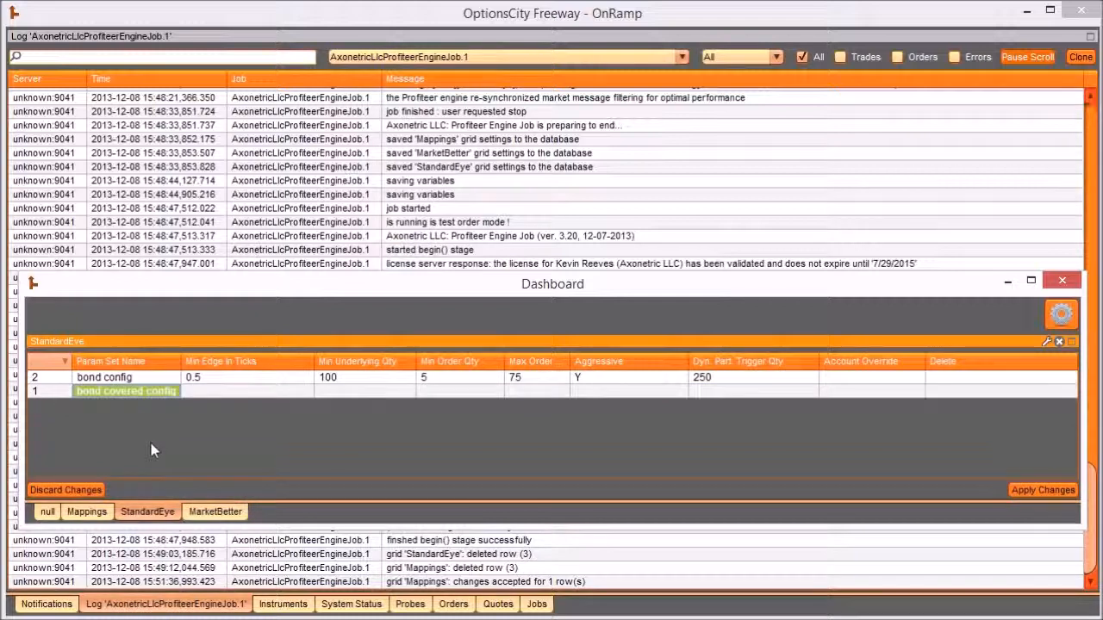
- Set the bond covered config row's Min Edge in Ticks to 0.25 and Min Underlying Qty to 1
left_click(220, 391)
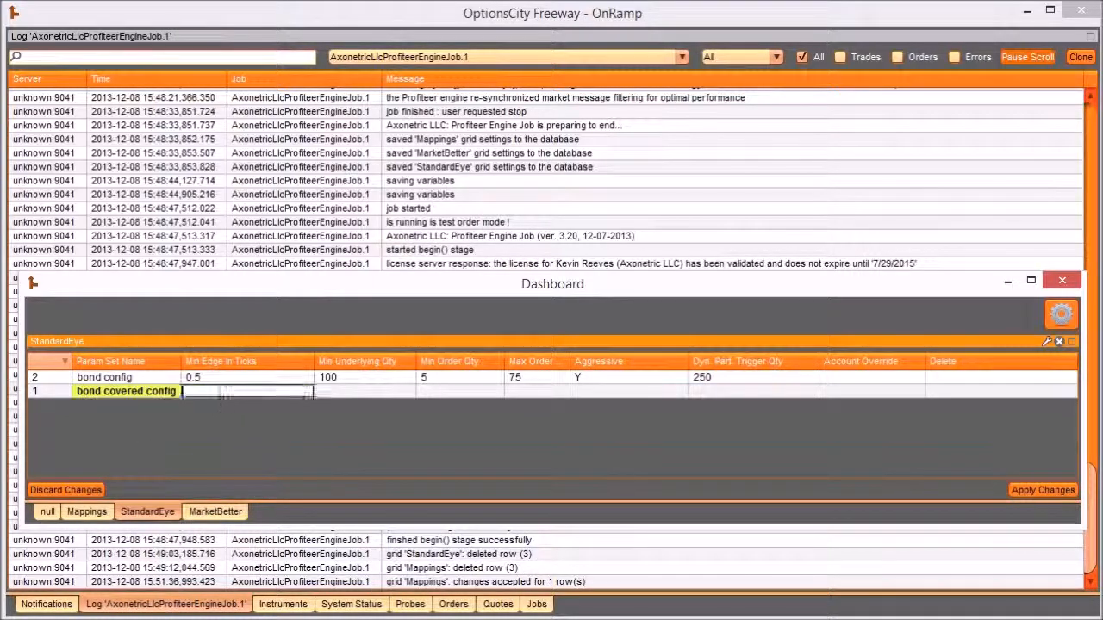
type("0.25")
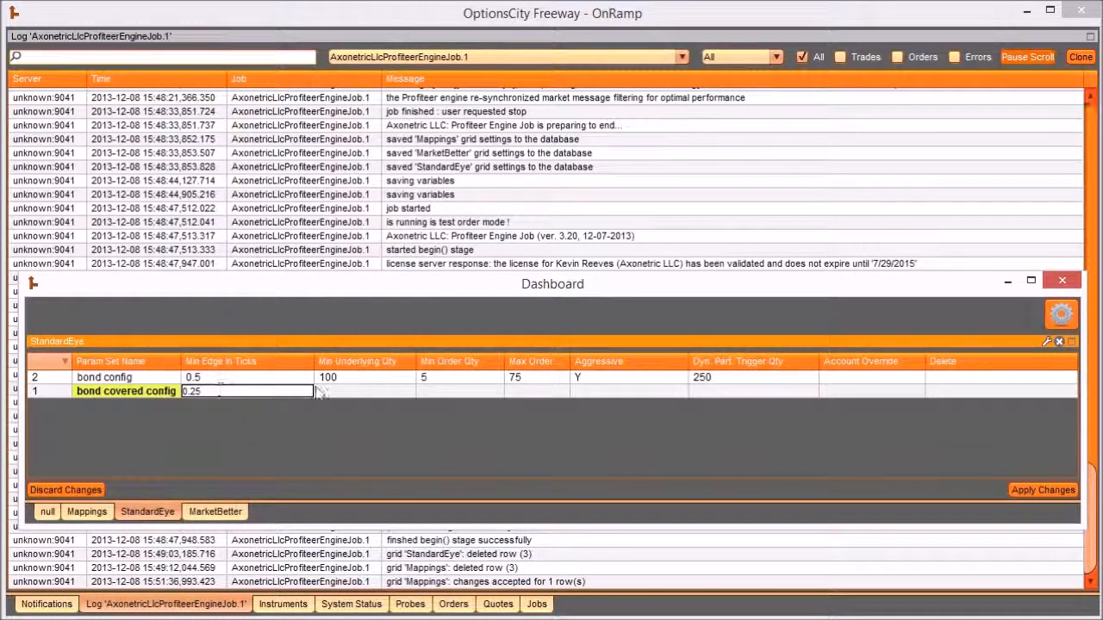
left_click(327, 388)
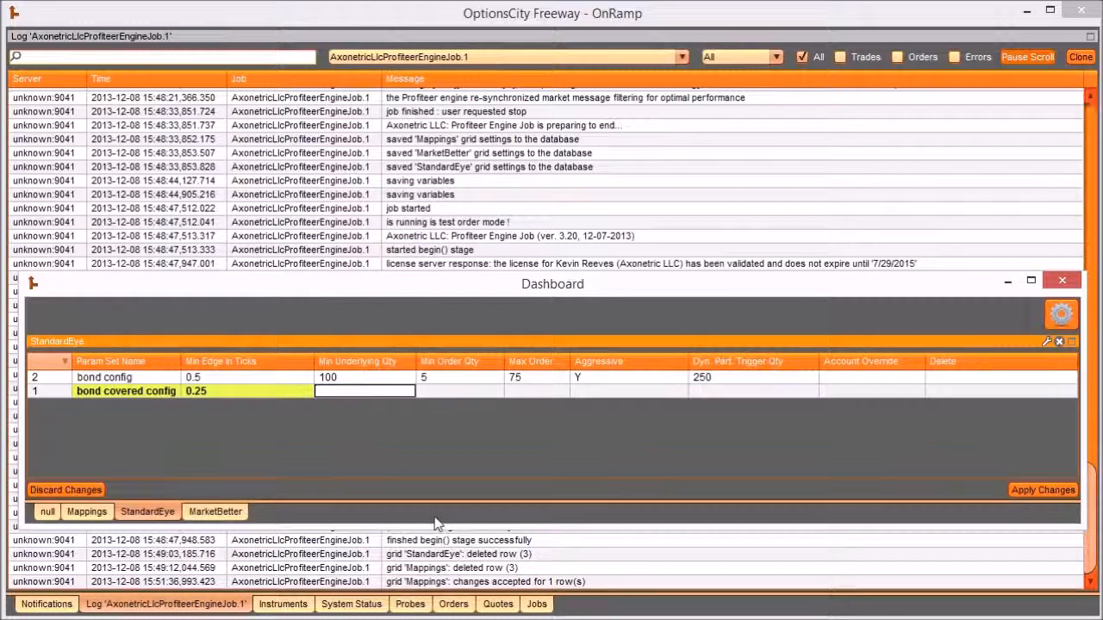
type("1")
- Fill in the bond covered config row's order limits with Min Order Qty 5 and Max Order 50, and Aggressive with Y
left_click(456, 392)
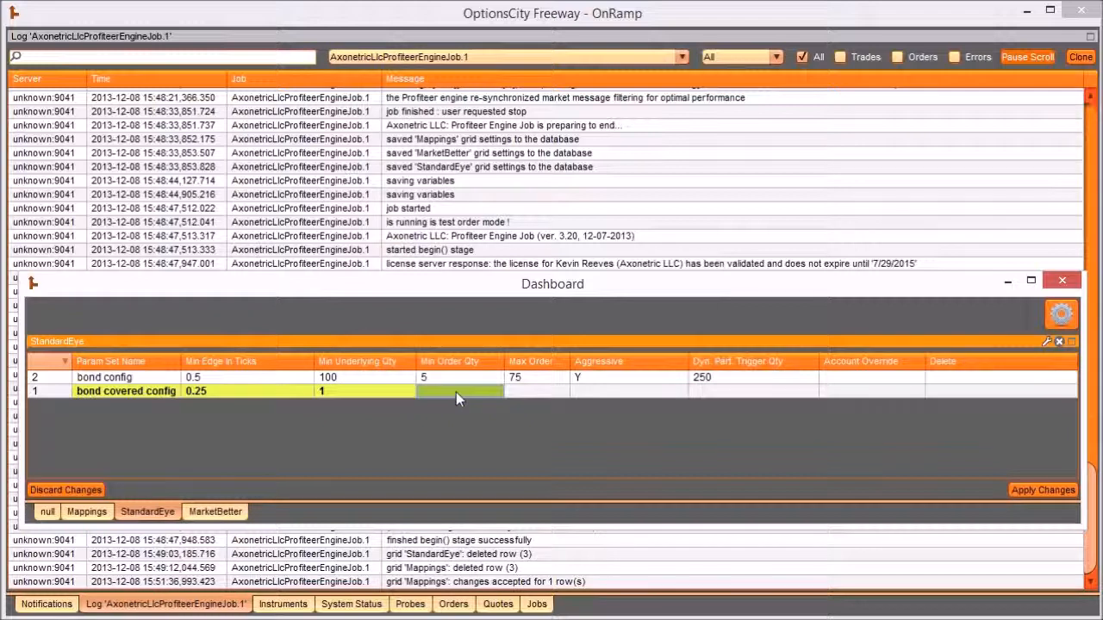
left_click(456, 392)
type("5")
left_click(525, 394)
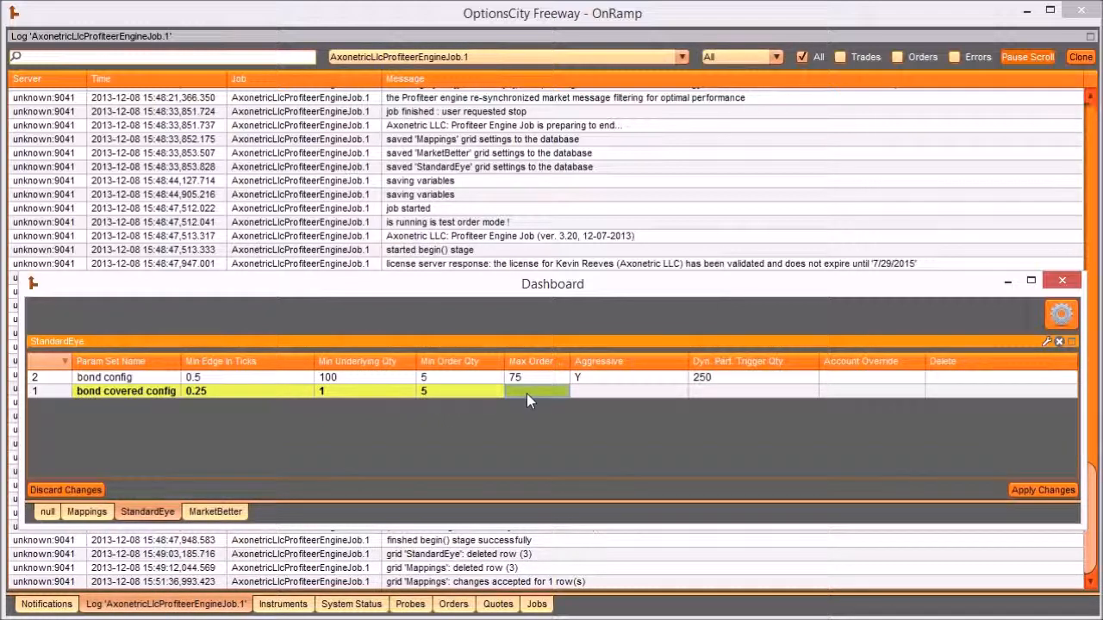
left_click(526, 394)
type("50")
left_click(590, 393)
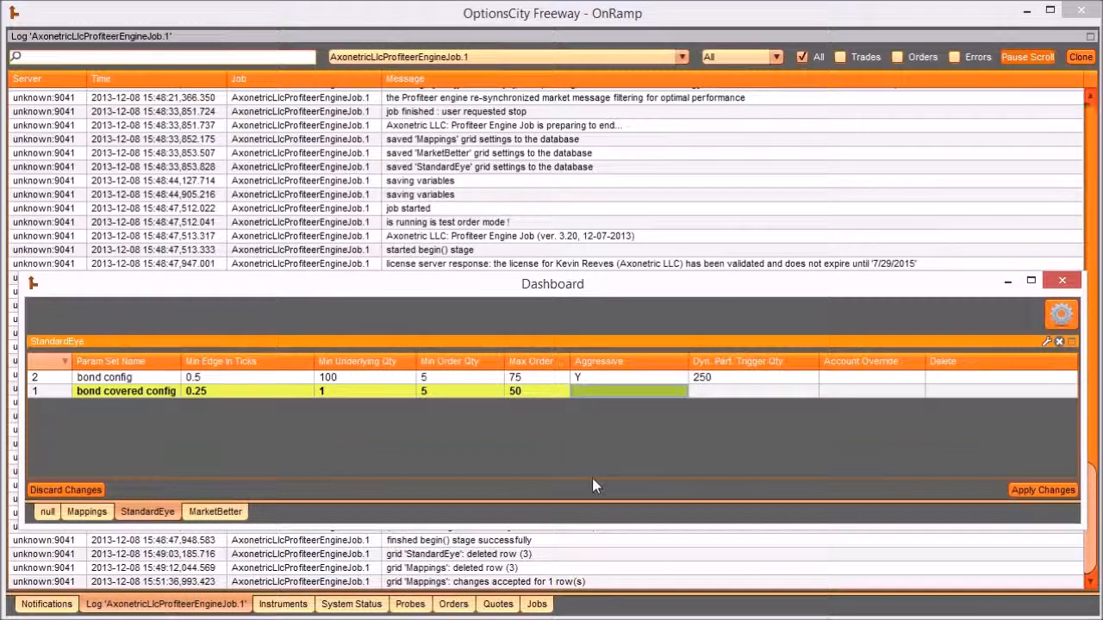
type("Y")
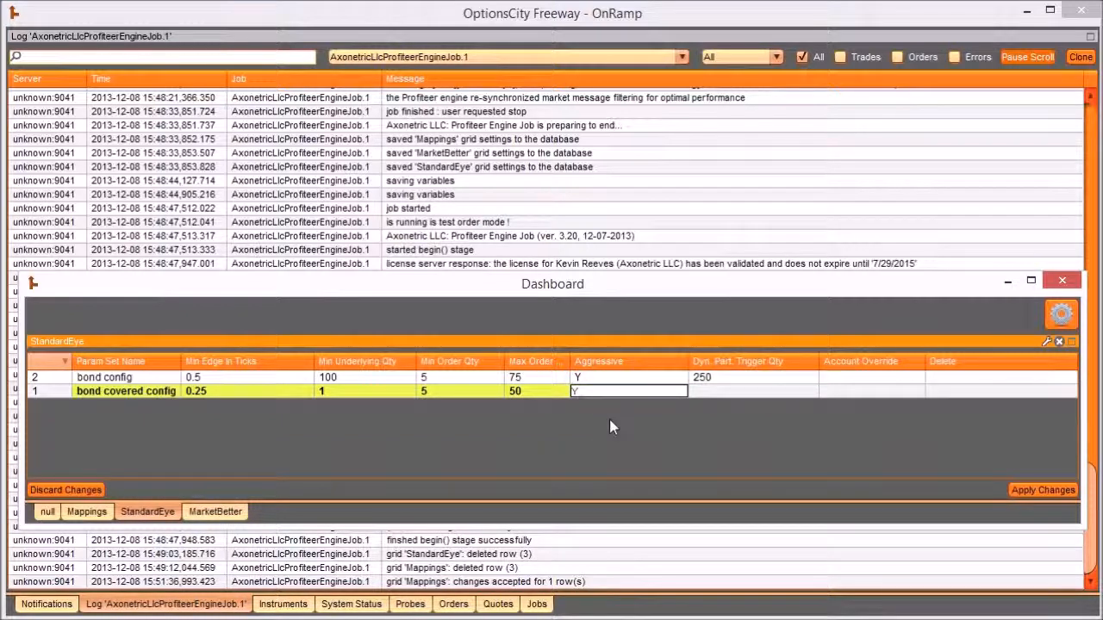
- Set the bond covered config row's Dyn. Part. Trigger Qty to 100 and apply the StandardEye changes
left_click(738, 390)
left_click(739, 389)
type("100")
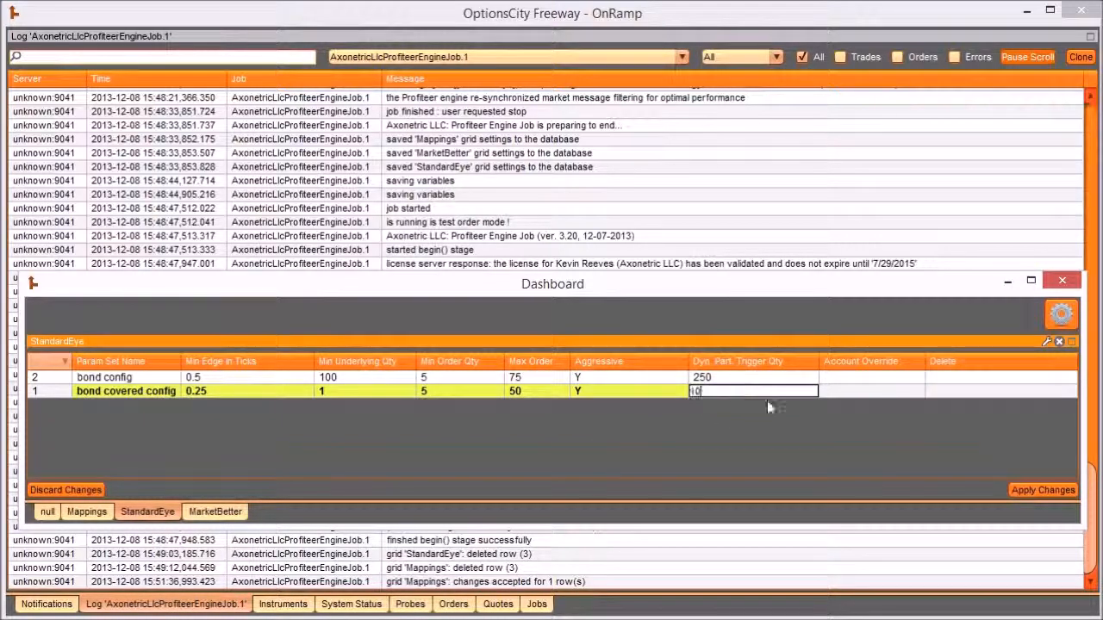
left_click(845, 395)
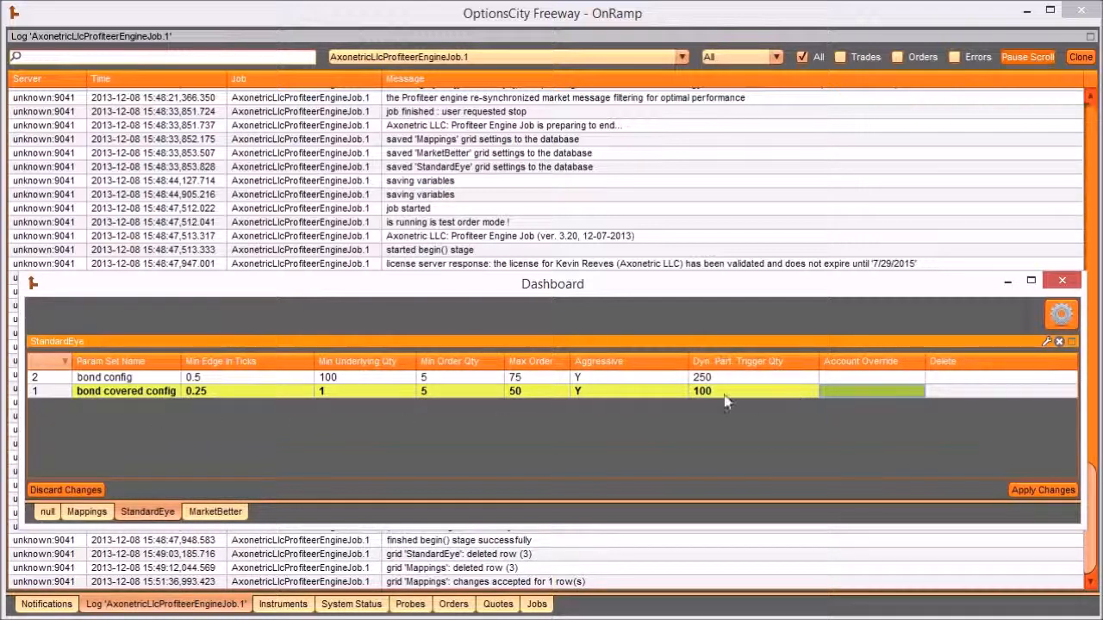
left_click(1040, 493)
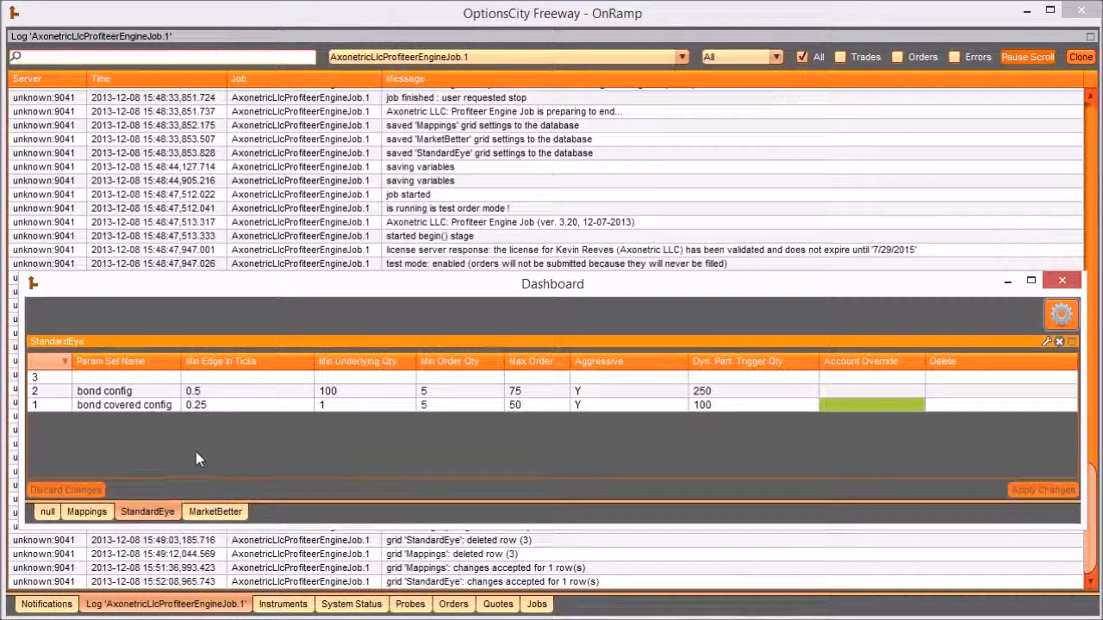
- Activate the MAR14 bond calls mapping and the MAR14 bond covered mapping in the Mappings grid and apply the changes
left_click(87, 512)
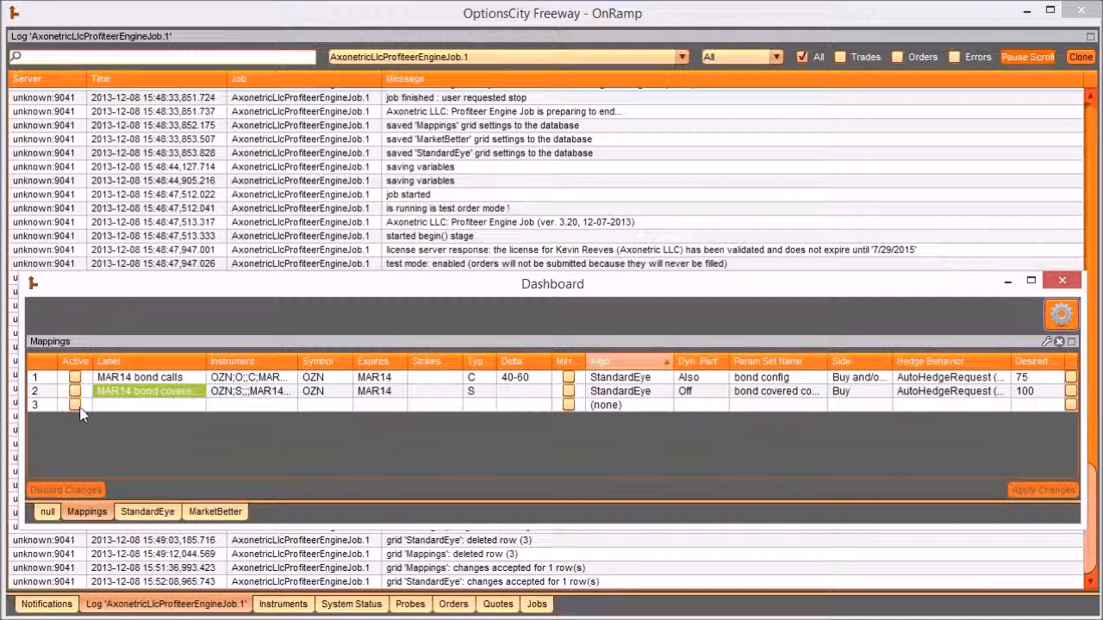
left_click(75, 377)
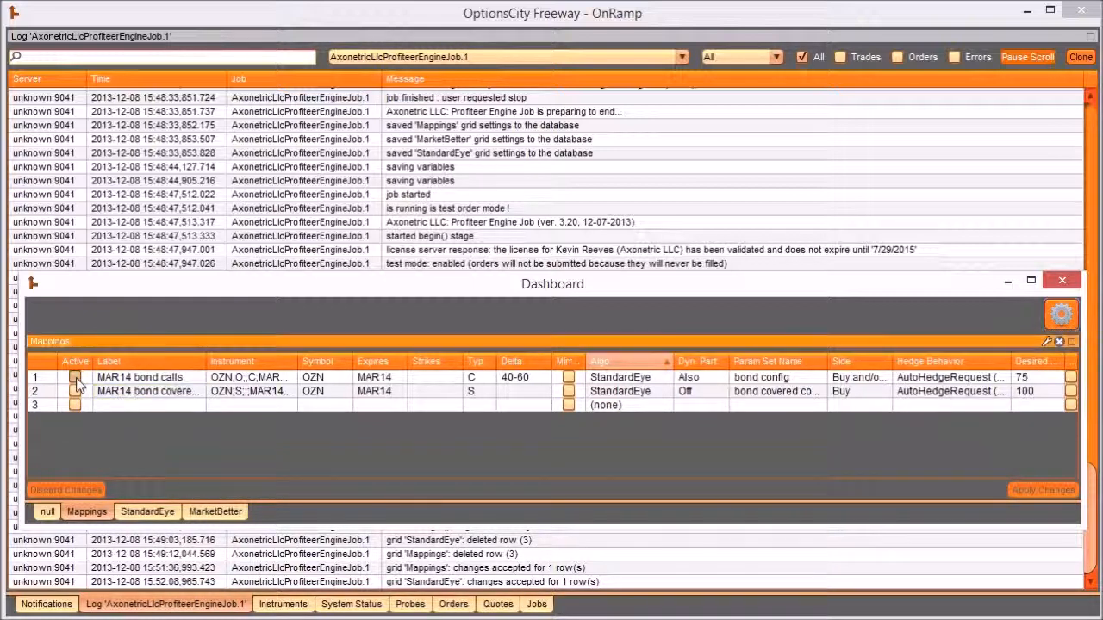
left_click(75, 391)
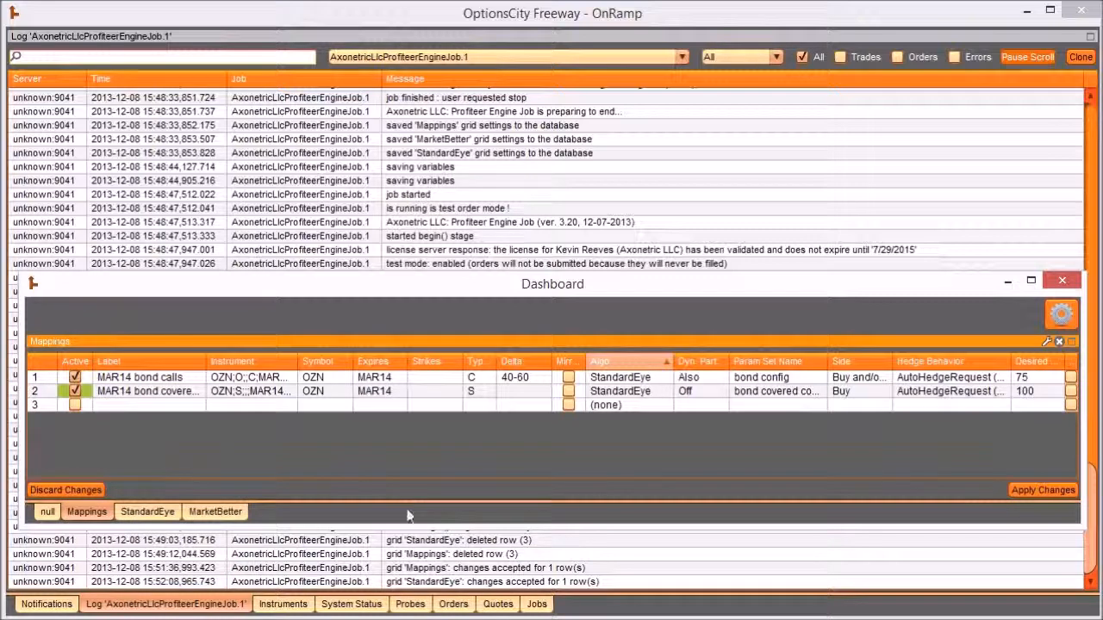
left_click(1014, 489)
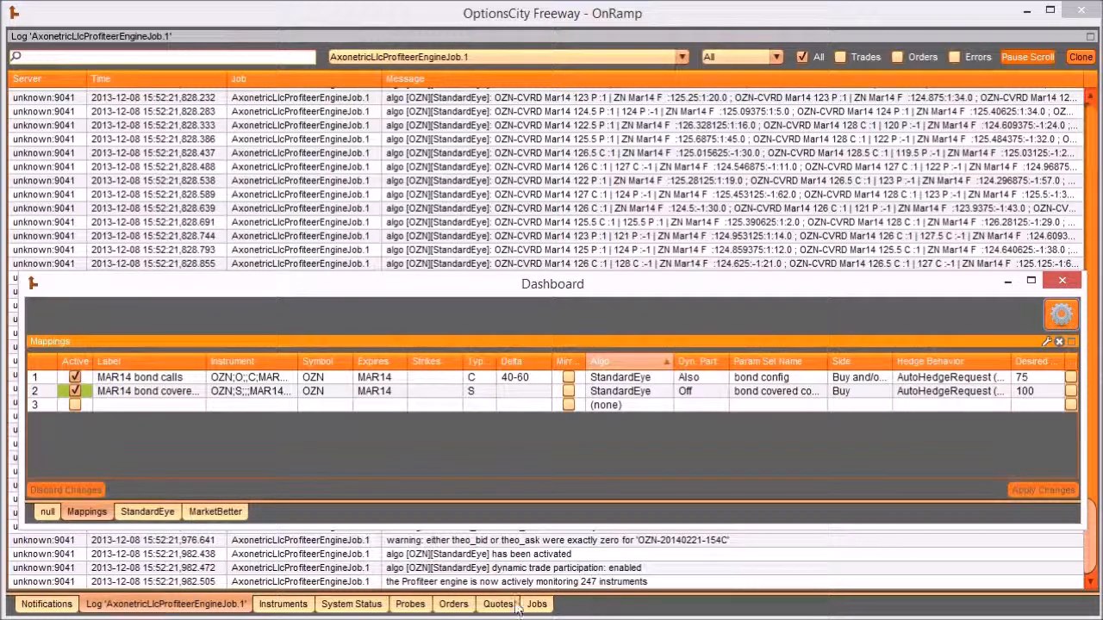
- Examine the job log's listing of initially matching OZN covered instruments, viewing the first listing entry in full detail
left_click(172, 604)
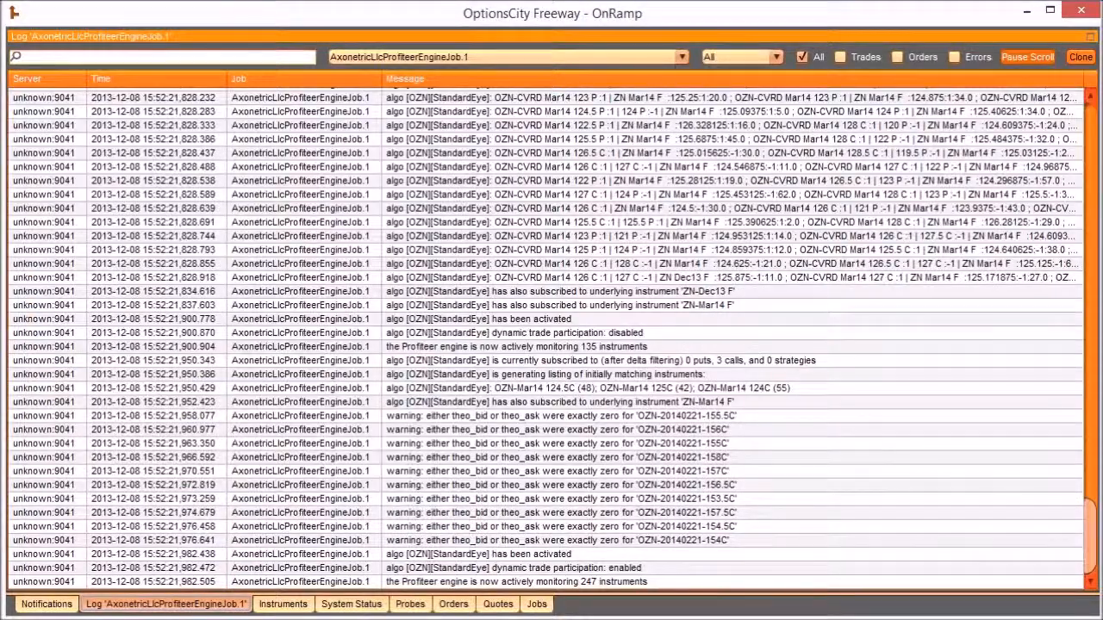
left_click_drag(1091, 533, 1093, 420)
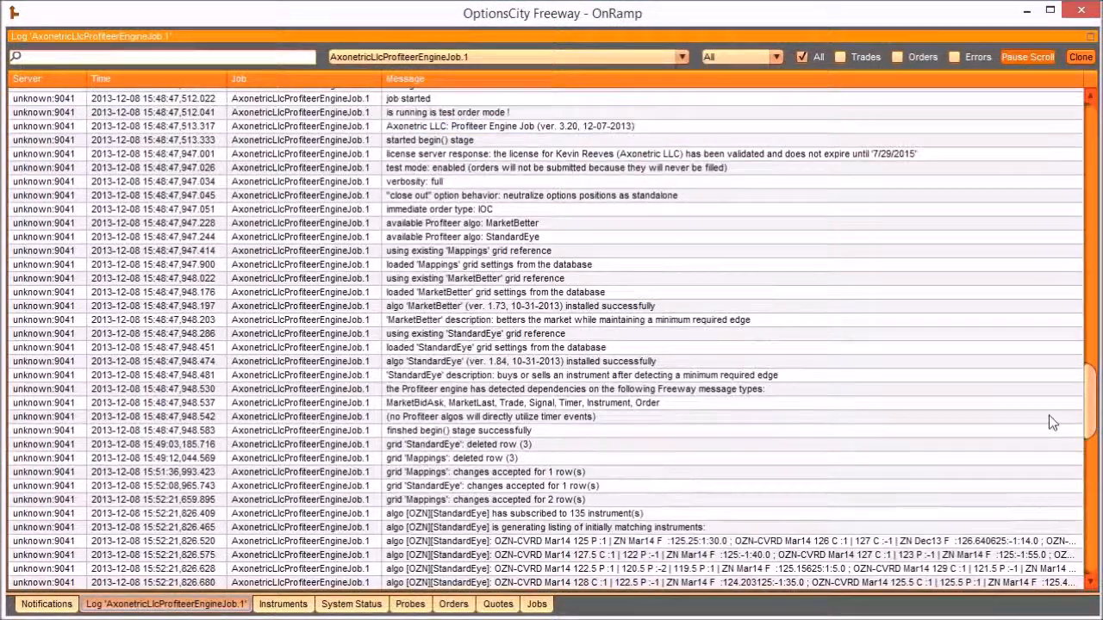
left_click(558, 528)
left_click(545, 541)
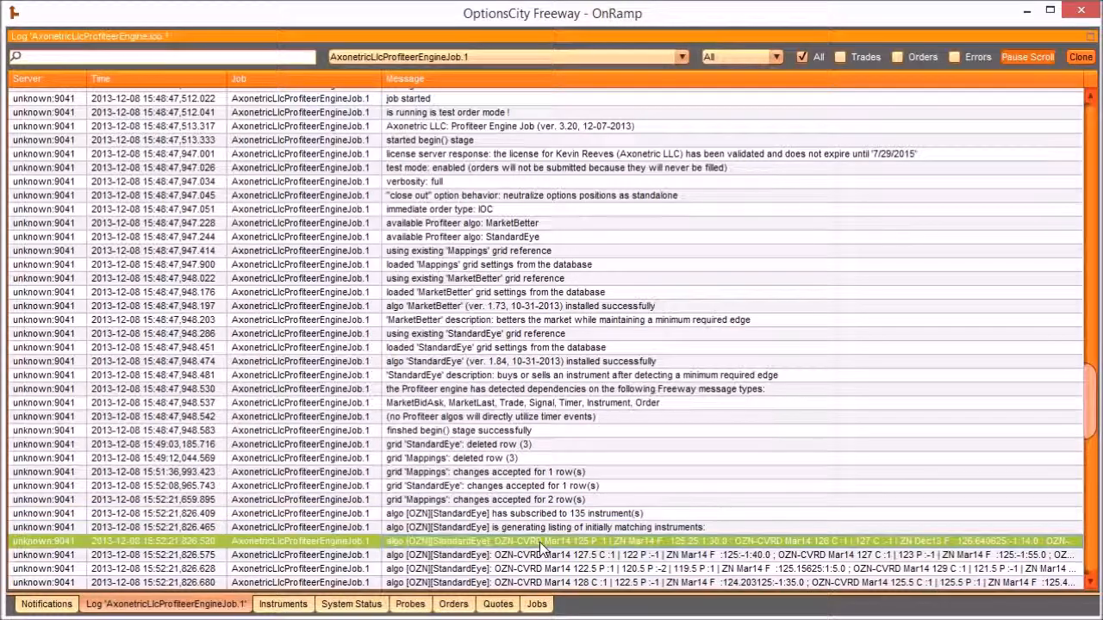
left_click_drag(1092, 389, 1088, 442)
double_click(659, 224)
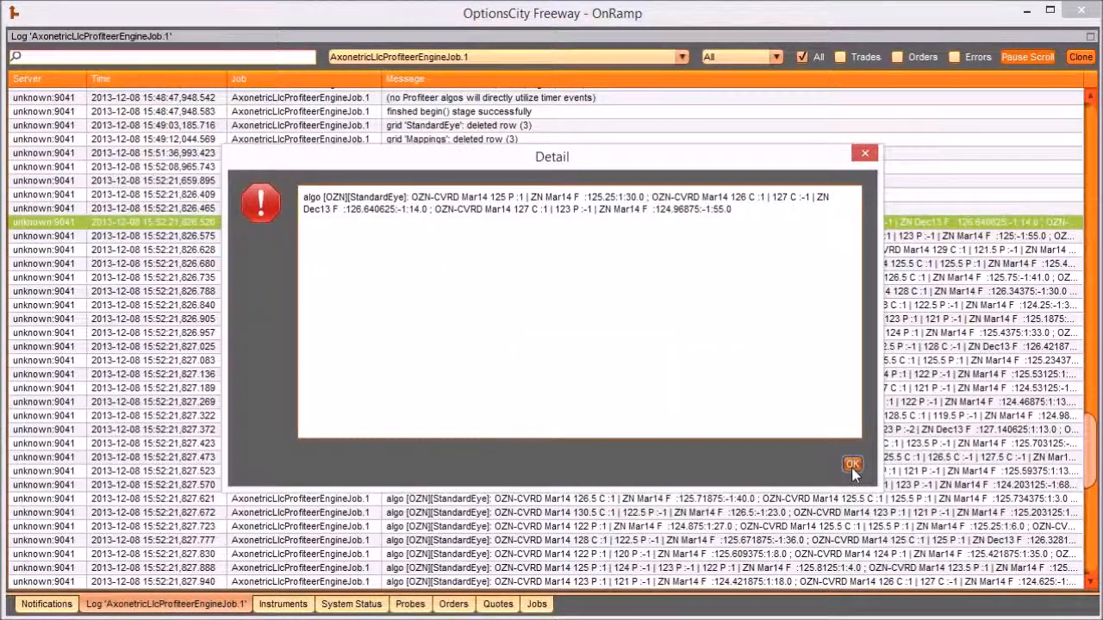
left_click(852, 465)
- Review the log's latest entries on the underlying subscriptions, delta filtering and the instruments monitored by the Profiteer engine
left_click_drag(1089, 441, 1088, 510)
left_click(705, 399)
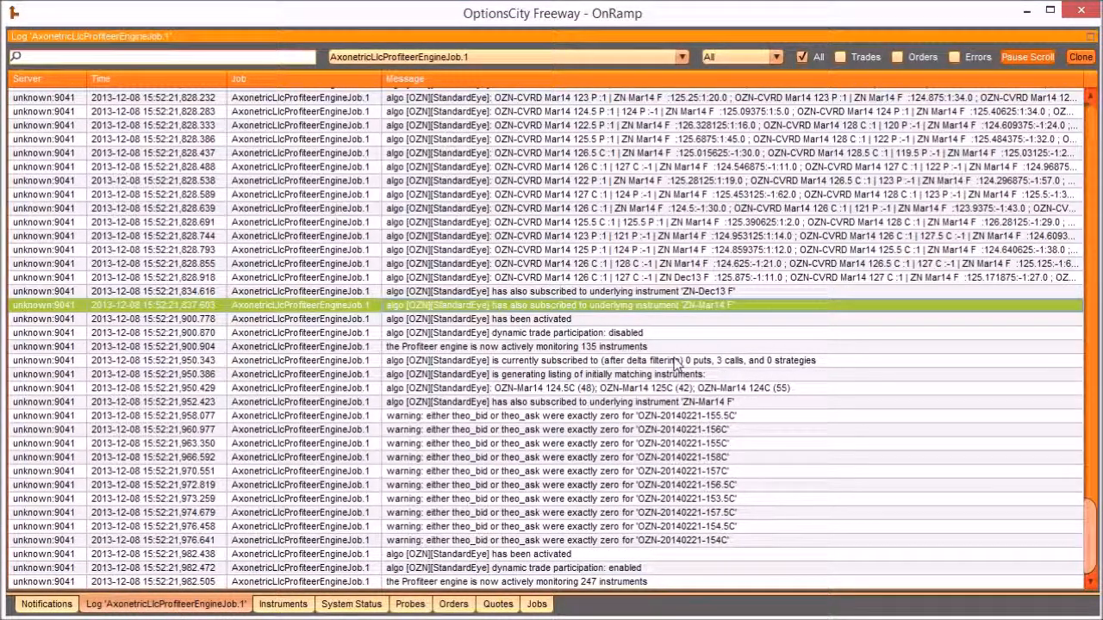
left_click(678, 363)
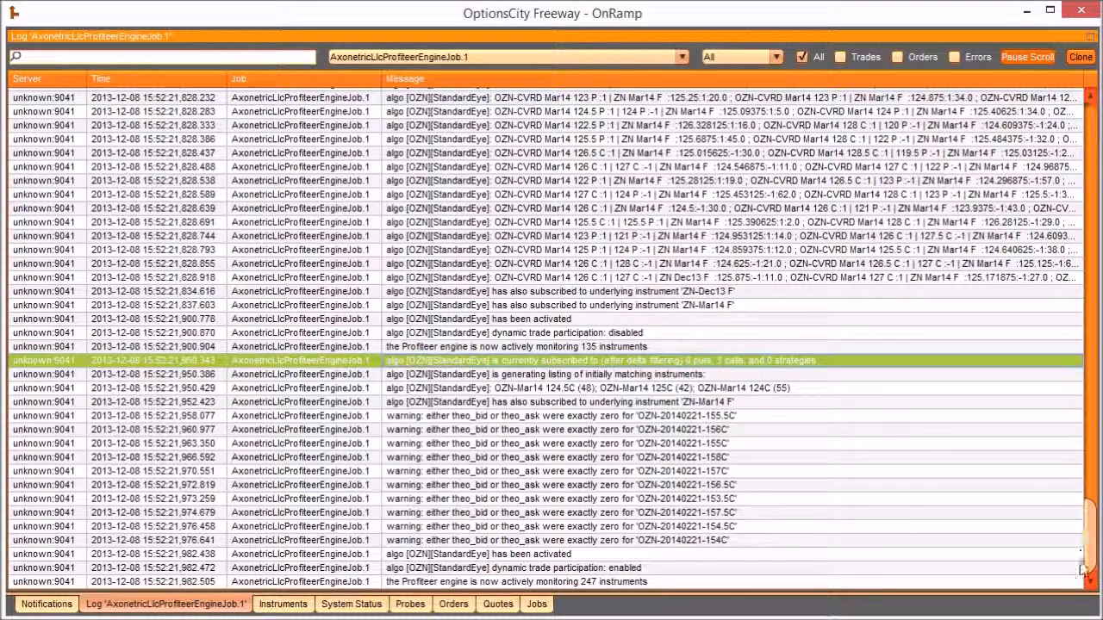
left_click(601, 582)
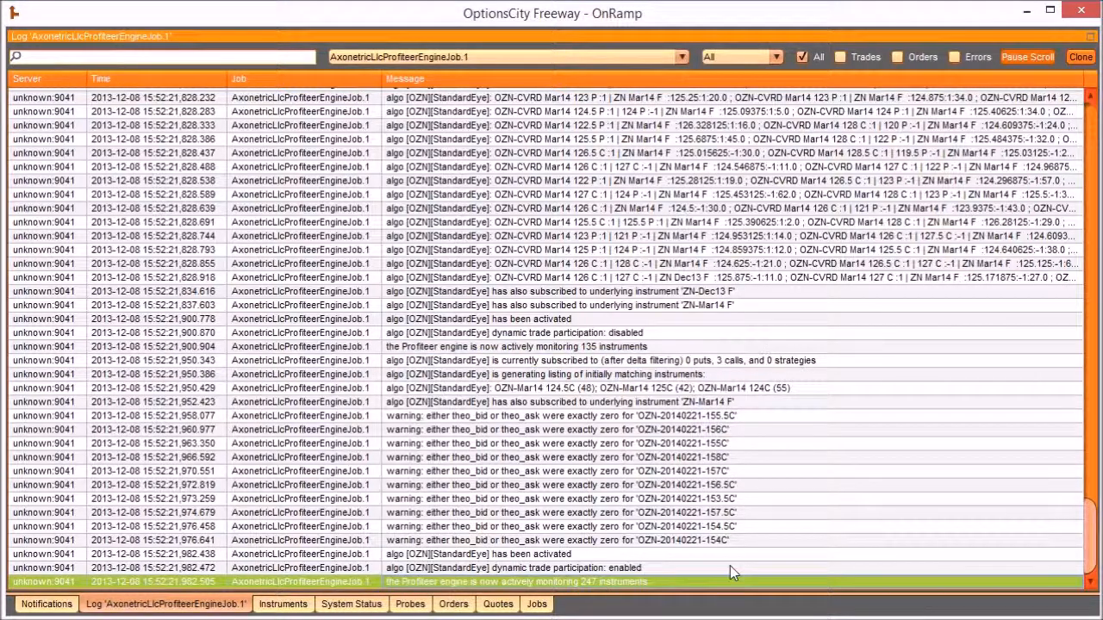